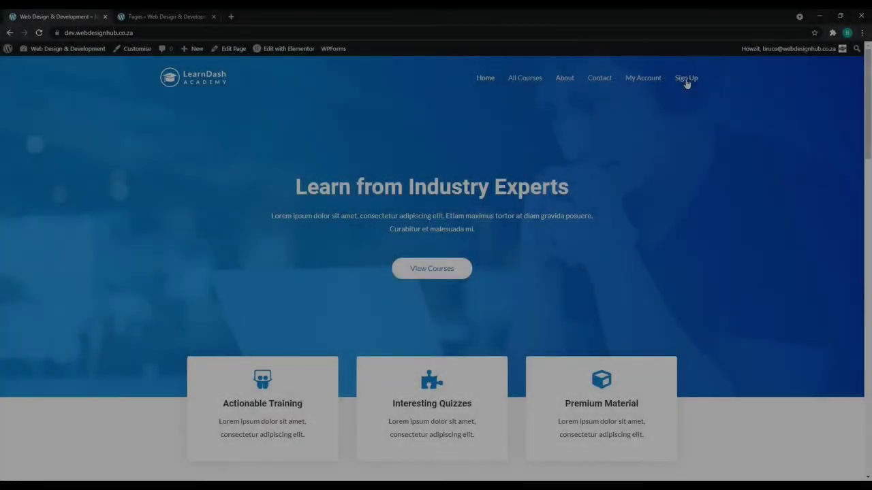
# Open the site's Sign Up page and fill in the first name, last name and email address
pyautogui.click(685, 78)
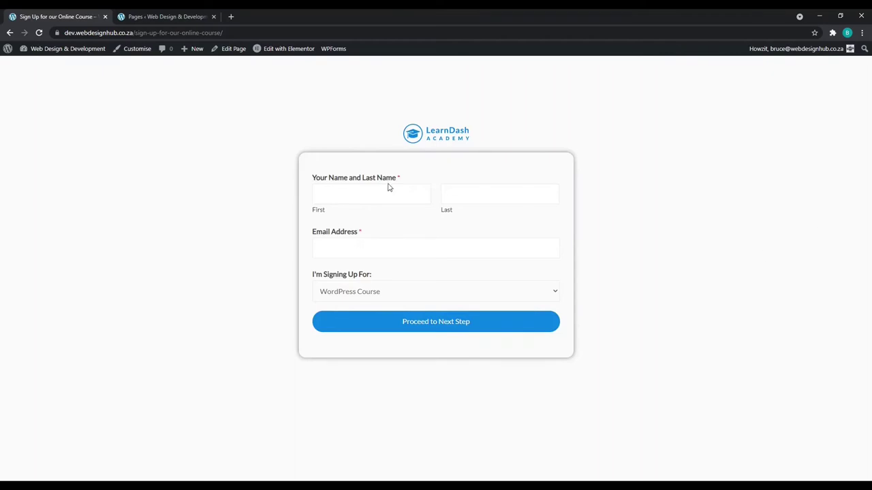
pyautogui.click(373, 192)
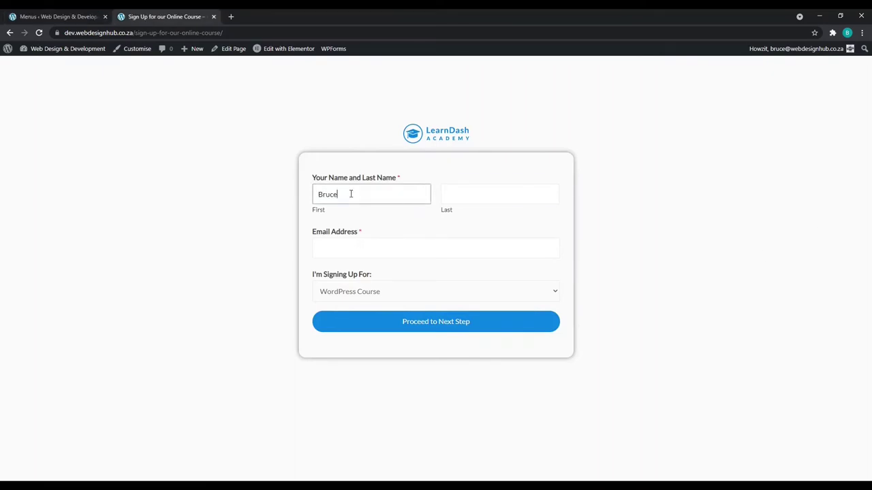
pyautogui.press('Tab')
pyautogui.write('W')
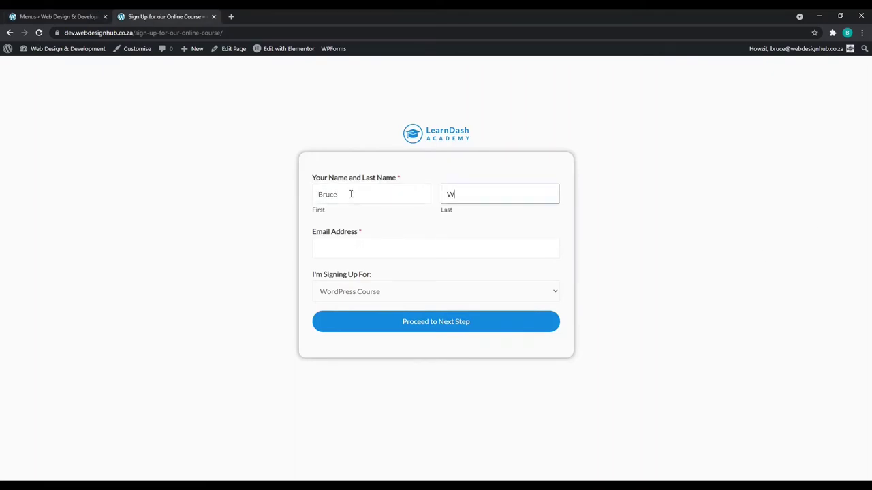
pyautogui.write('eb Design Hub')
pyautogui.click(379, 246)
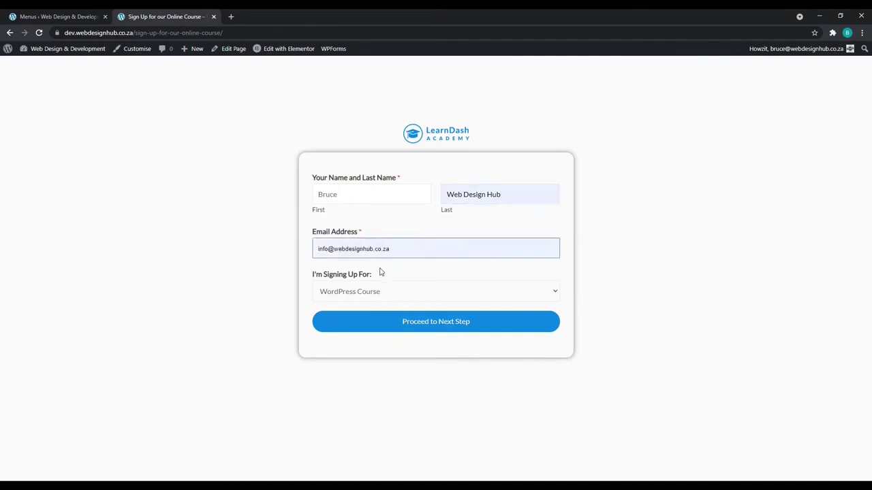
pyautogui.click(380, 272)
pyautogui.press('Tab')
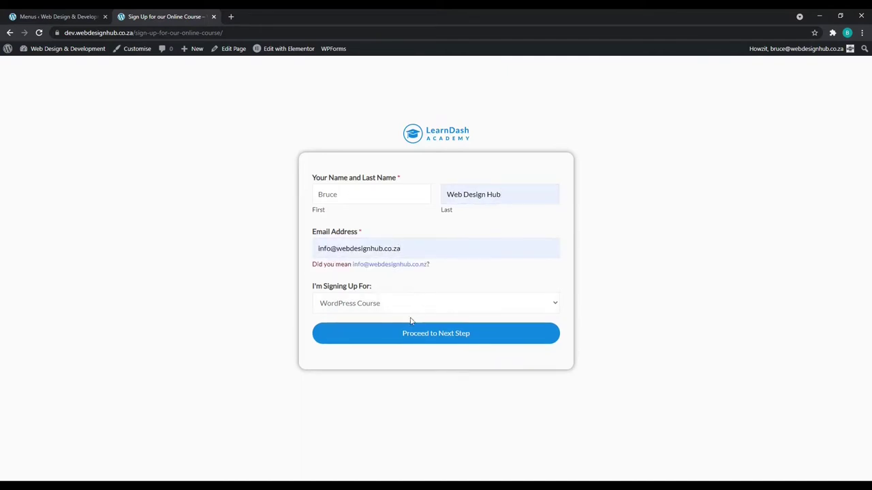
# Choose Ecommerce Course as the course being signed up for and proceed to the form's next step
pyautogui.press('Down')
pyautogui.click(472, 338)
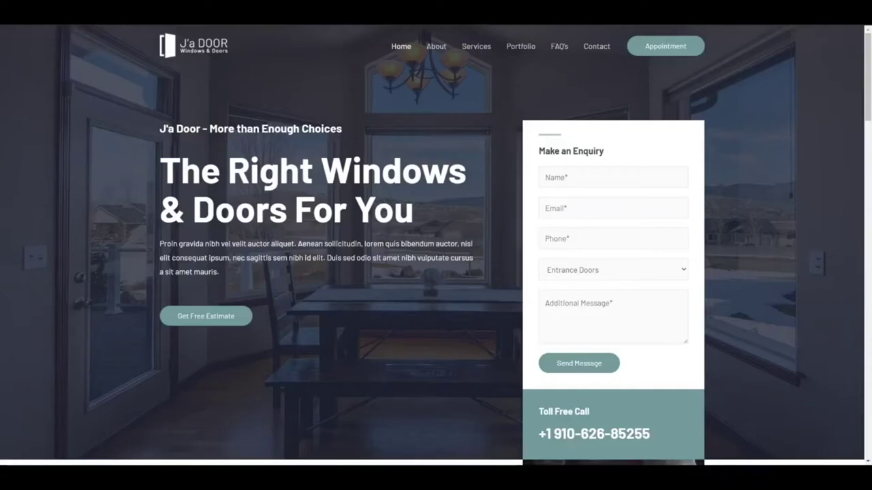
pyautogui.scroll(-1, 116, 156)
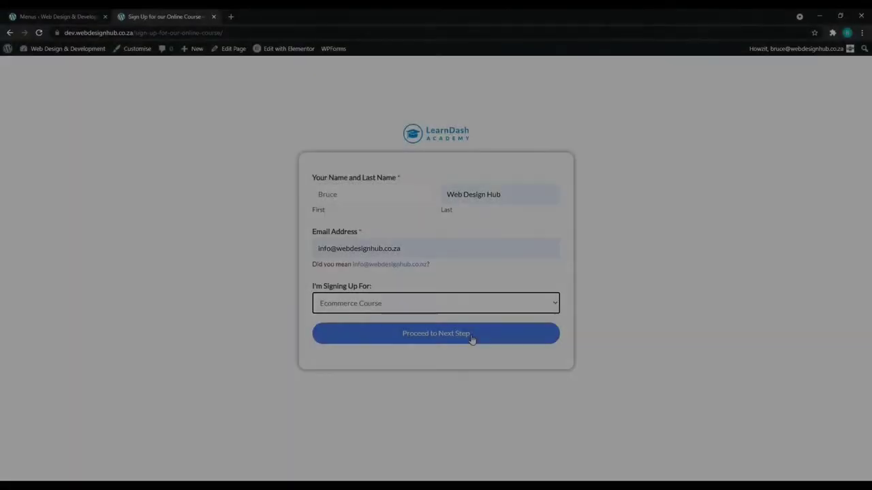
pyautogui.click(471, 338)
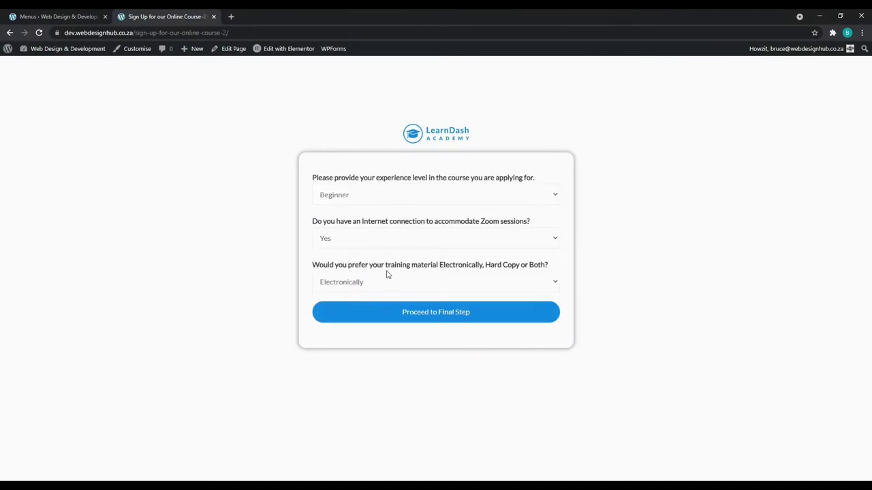
# Set the experience level to Expert, answer the remaining course questions and proceed to the final sign-up step
pyautogui.click(398, 198)
pyautogui.click(397, 236)
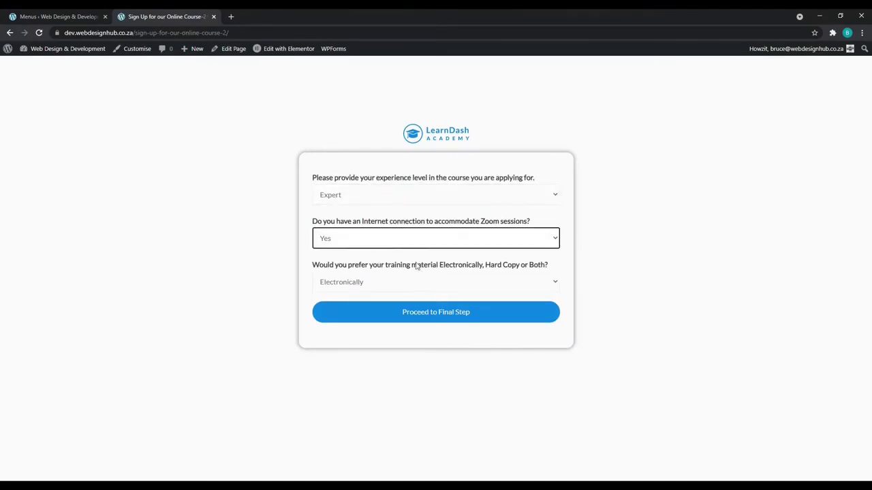
pyautogui.click(411, 317)
pyautogui.click(466, 318)
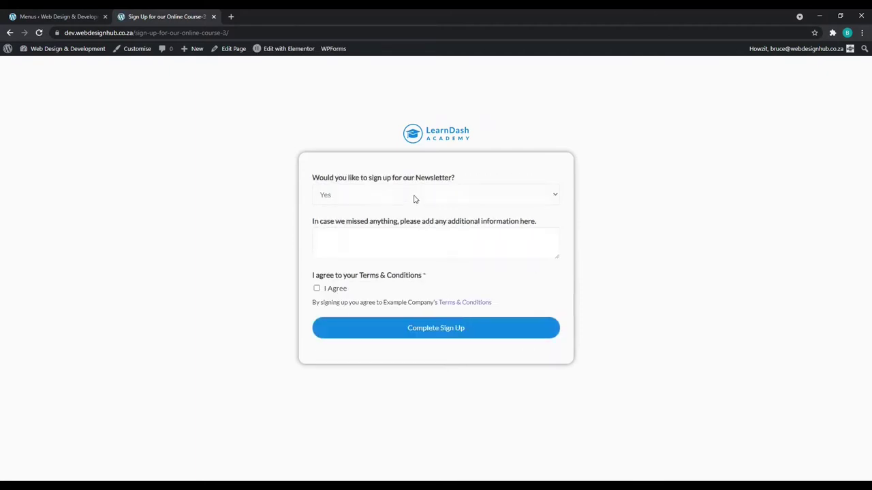
pyautogui.click(409, 240)
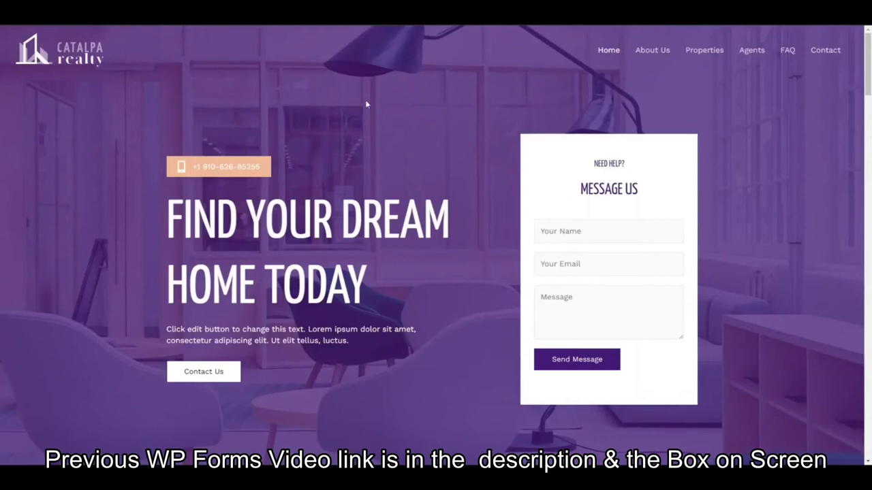
pyautogui.scroll(-2, 364, 121)
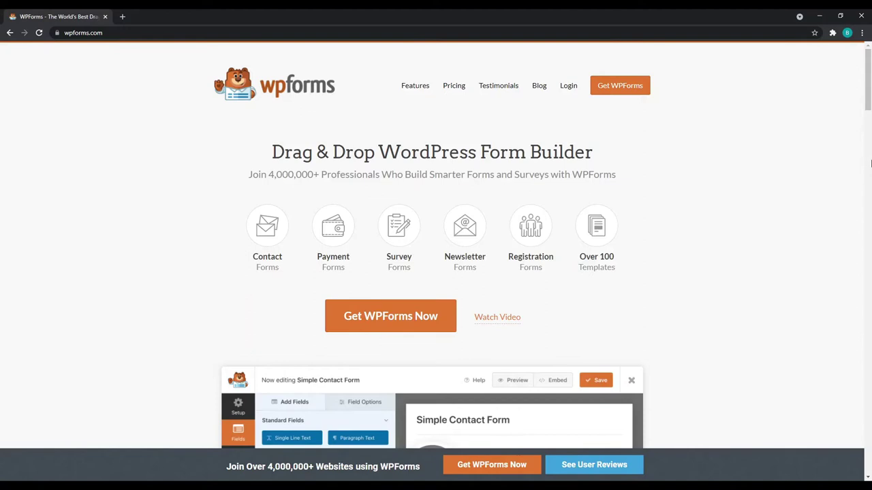
pyautogui.moveTo(870, 94); pyautogui.dragTo(869, 267)
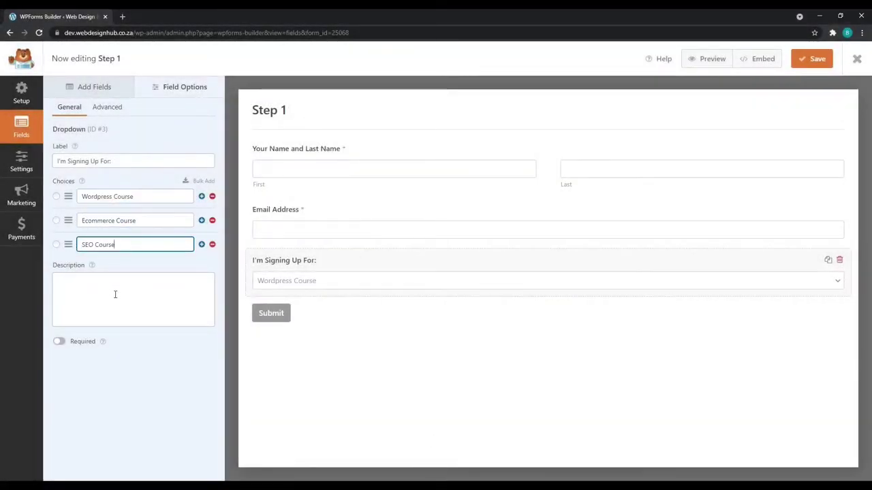
pyautogui.click(285, 328)
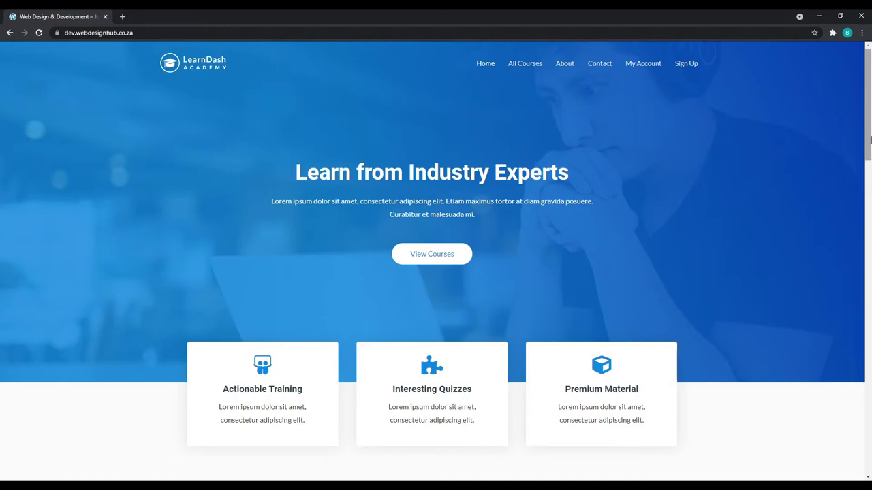
pyautogui.moveTo(869, 140); pyautogui.dragTo(868, 464)
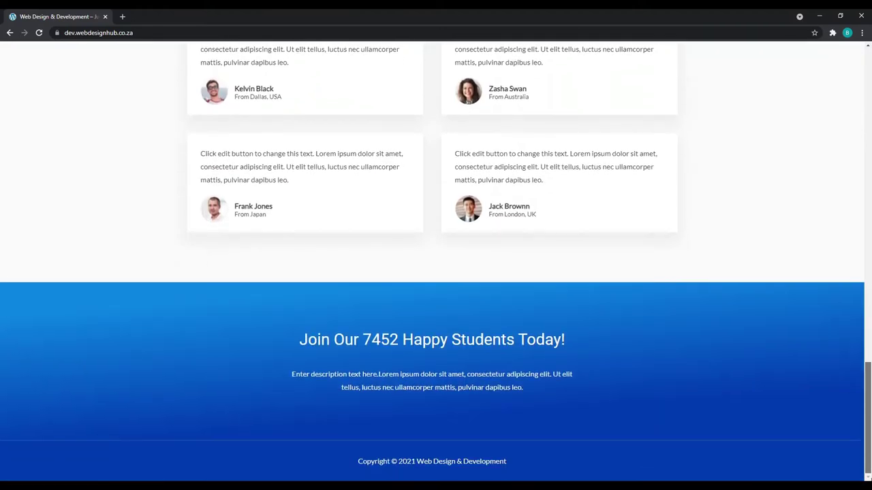
pyautogui.scroll(20, 702, 134)
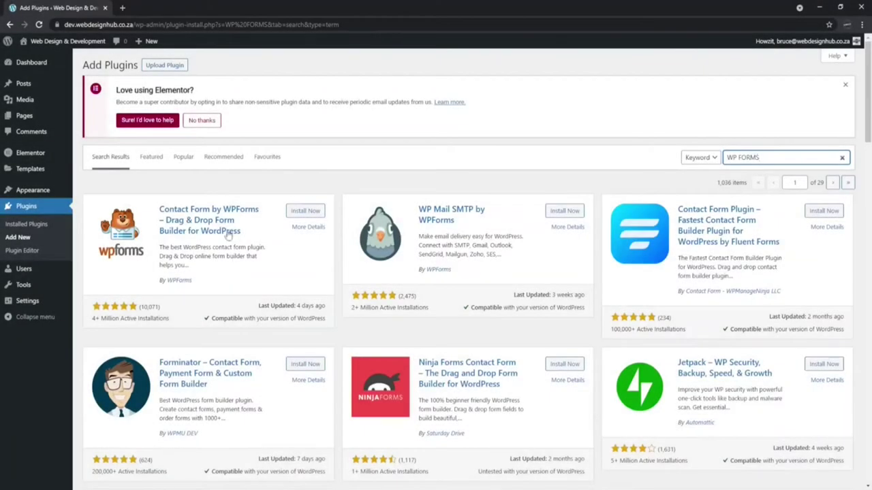
# Install the Contact Form by WPForms plugin from the plugin search results for WP FORMS
pyautogui.click(301, 214)
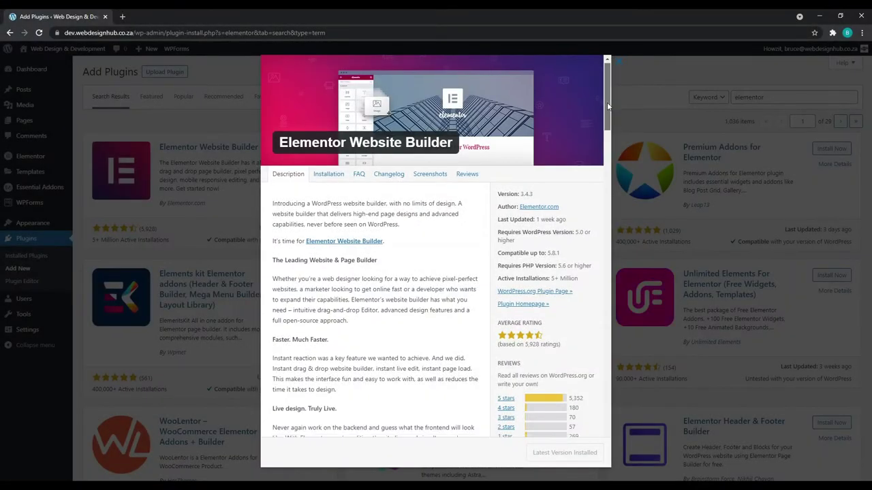
# Review the plugin descriptions of Elementor Website Builder and Essential Addons for Elementor
pyautogui.moveTo(607, 102)
pyautogui.mouseDown()
pyautogui.moveTo(617, 174)
pyautogui.moveTo(613, 95)
pyautogui.mouseUp()
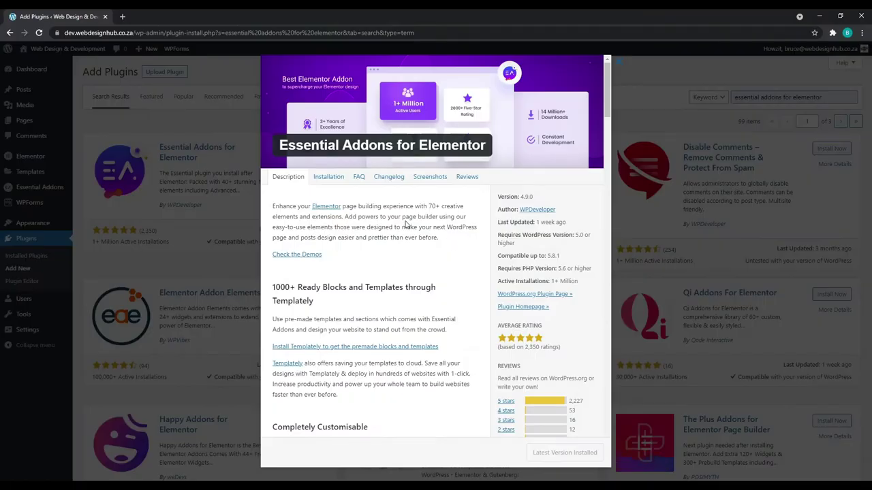
pyautogui.scroll(-2, 422, 225)
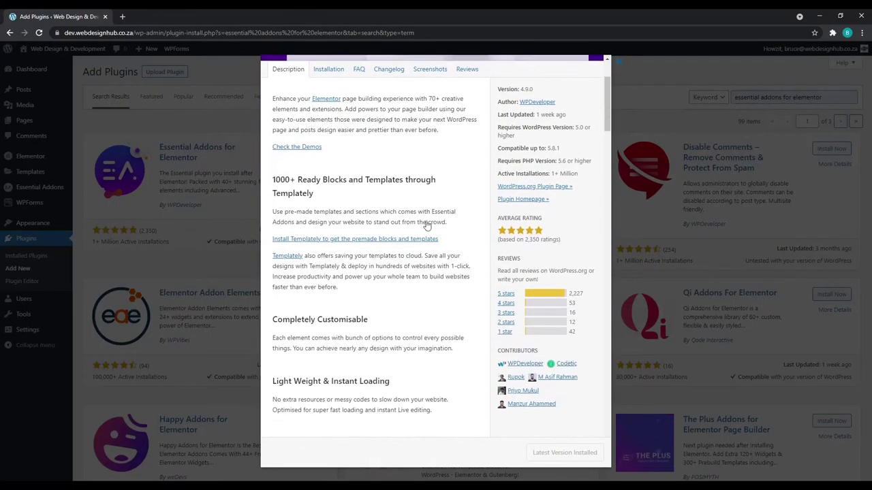
pyautogui.scroll(-3, 427, 227)
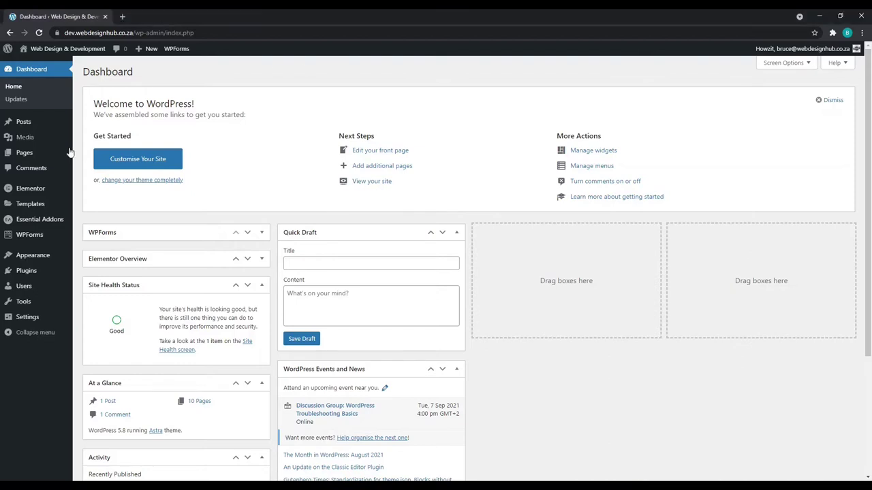
# Create a new blank WPForms form named Step 1 and add Name, Email and Dropdown fields to it
pyautogui.moveTo(38, 239)
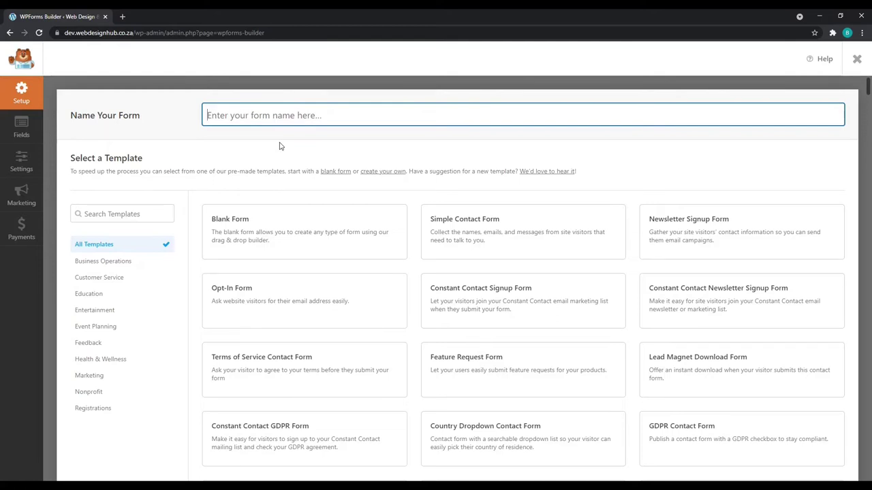
pyautogui.write('S')
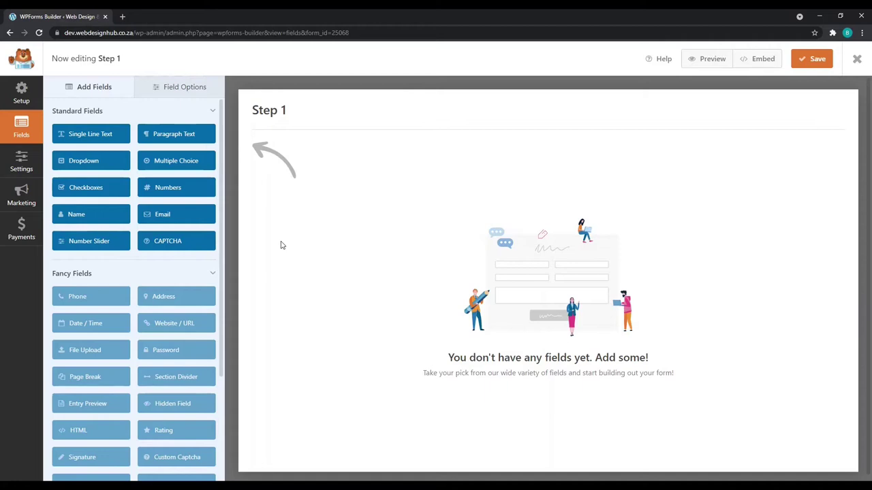
pyautogui.click(93, 214)
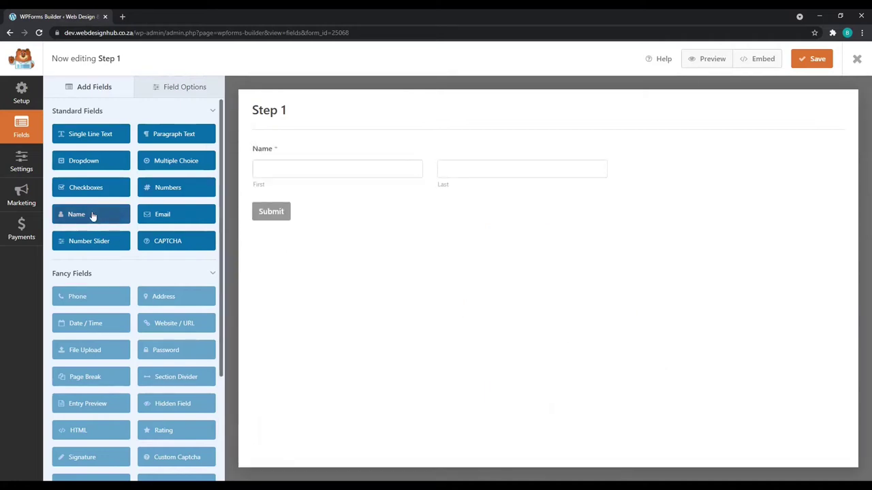
pyautogui.click(177, 216)
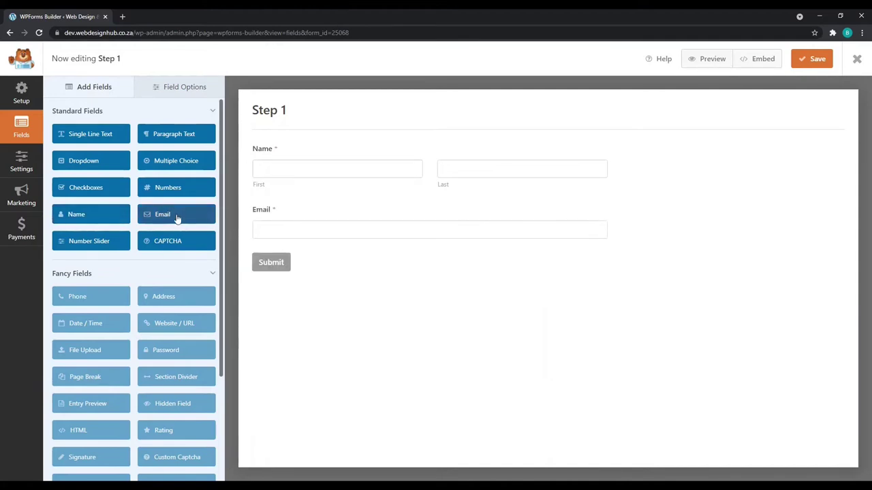
pyautogui.click(107, 163)
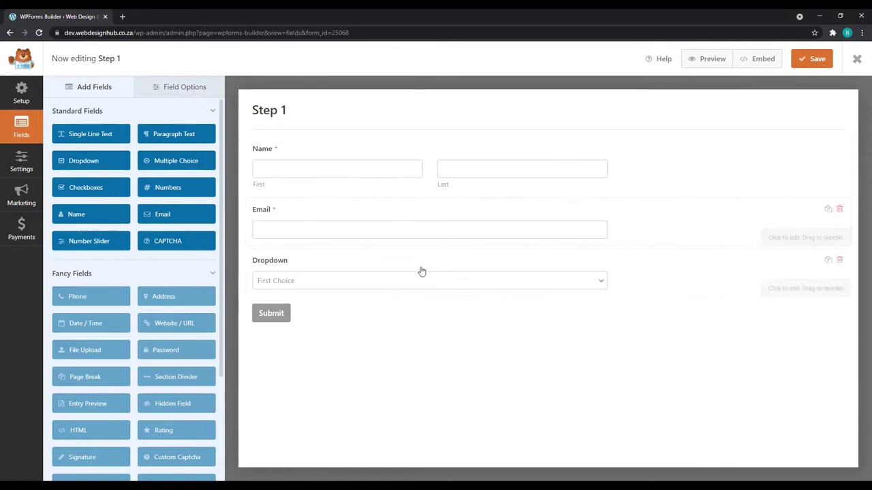
# Set the field size of the form's Name field to Large
pyautogui.click(394, 162)
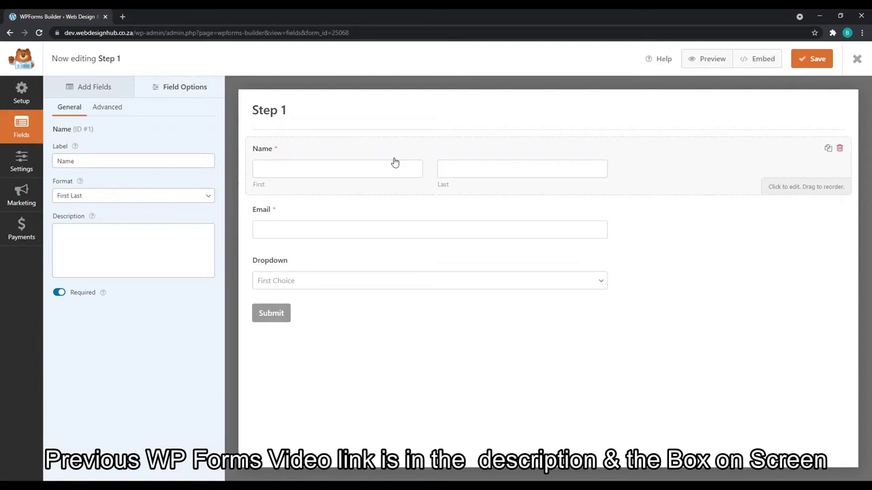
pyautogui.click(109, 113)
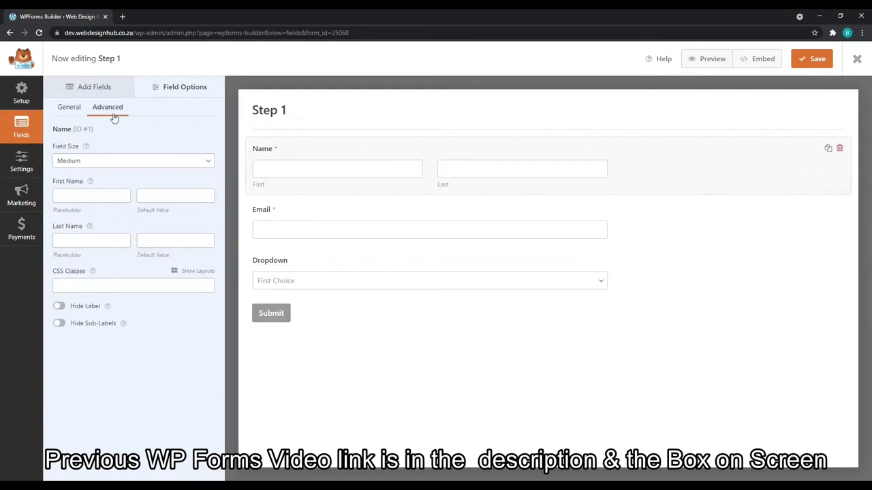
pyautogui.click(126, 163)
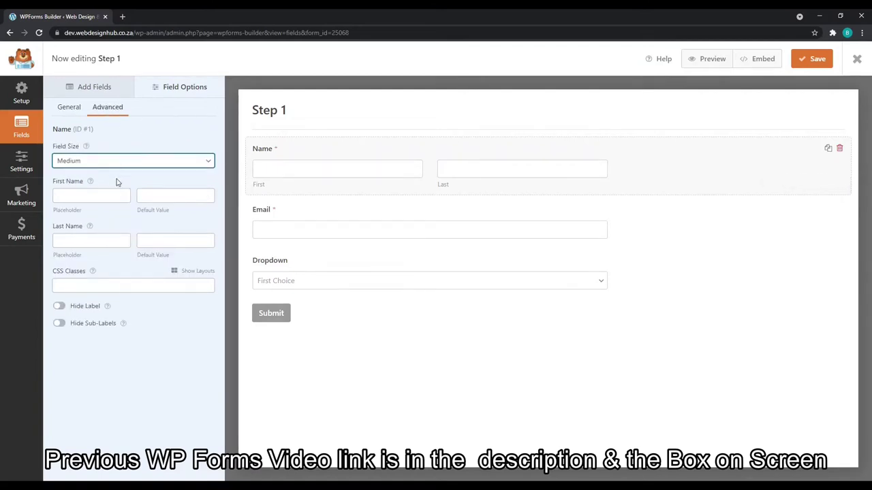
pyautogui.click(117, 194)
# Change the Name field's label to "Your Name and Last Name"
pyautogui.click(69, 107)
pyautogui.click(95, 160)
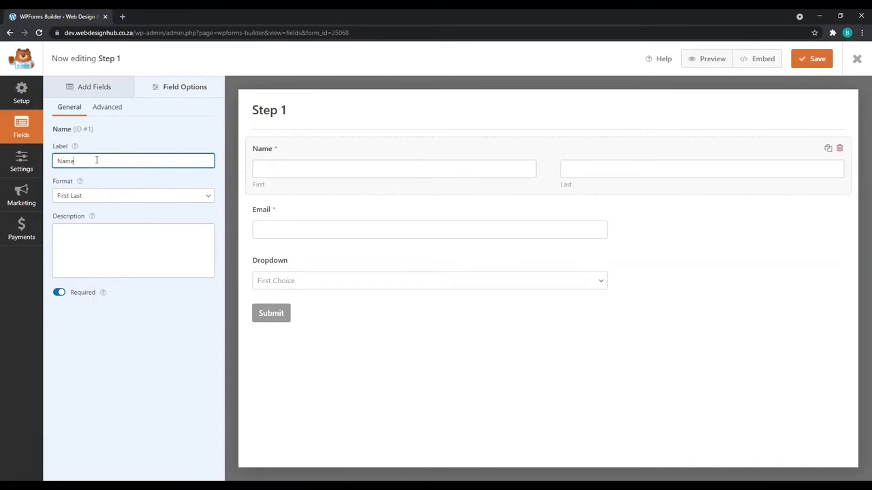
pyautogui.hotkey('ctrl', 'a')
pyautogui.press('BackSpace')
pyautogui.write('Your Name and Last Name')
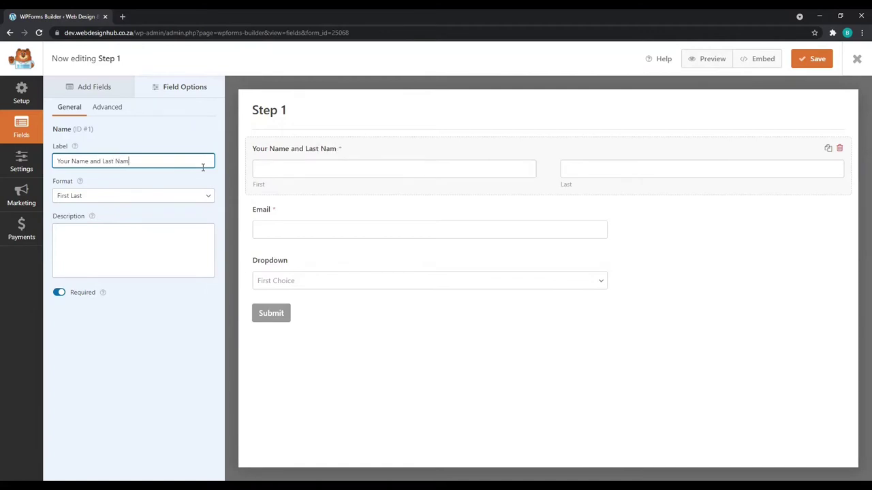
# Relabel the Email field as "Email Address" and set its field size to Large
pyautogui.click(312, 214)
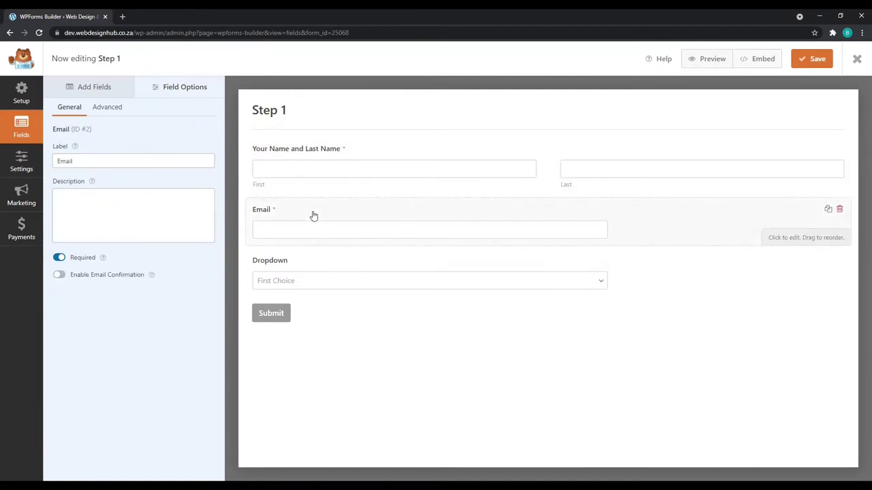
pyautogui.click(91, 162)
pyautogui.write('Address')
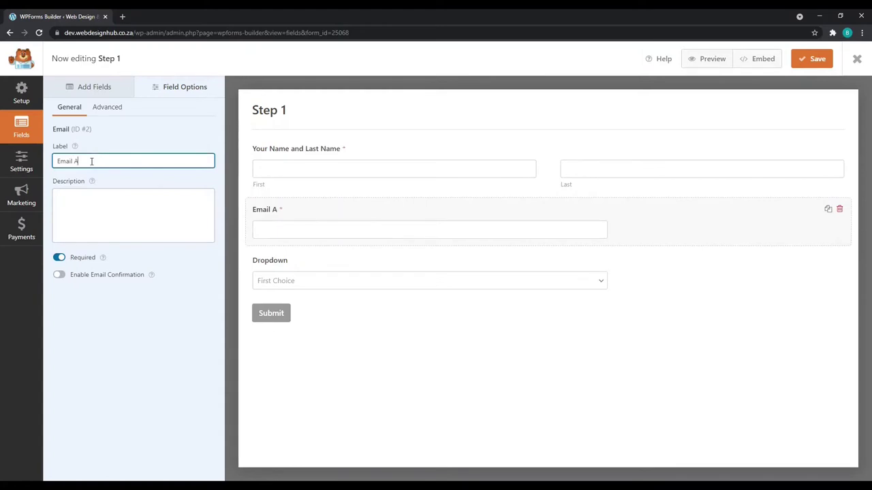
pyautogui.click(116, 109)
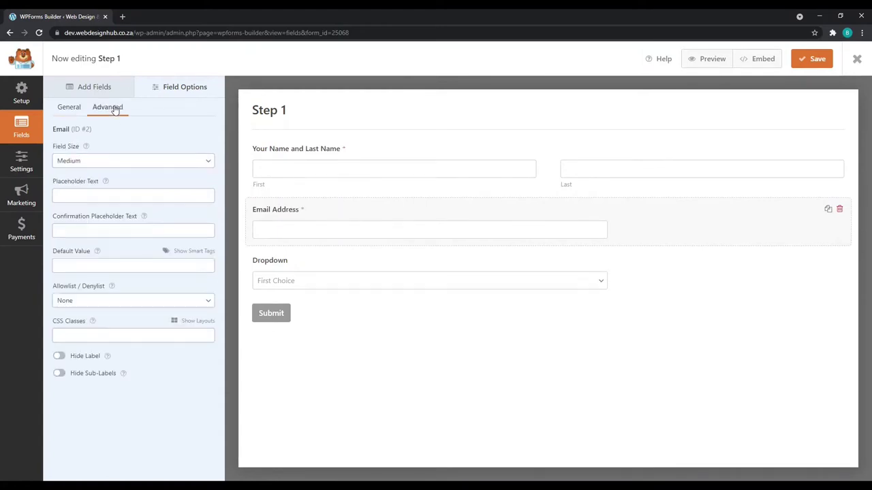
pyautogui.click(126, 164)
pyautogui.click(121, 194)
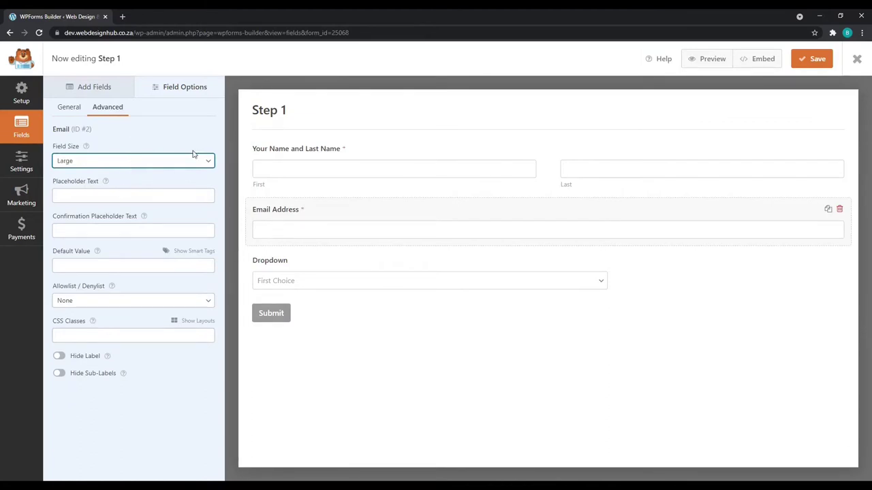
# Set the Dropdown field's size to Large and change its label to "I'm Signing Up For:"
pyautogui.click(363, 271)
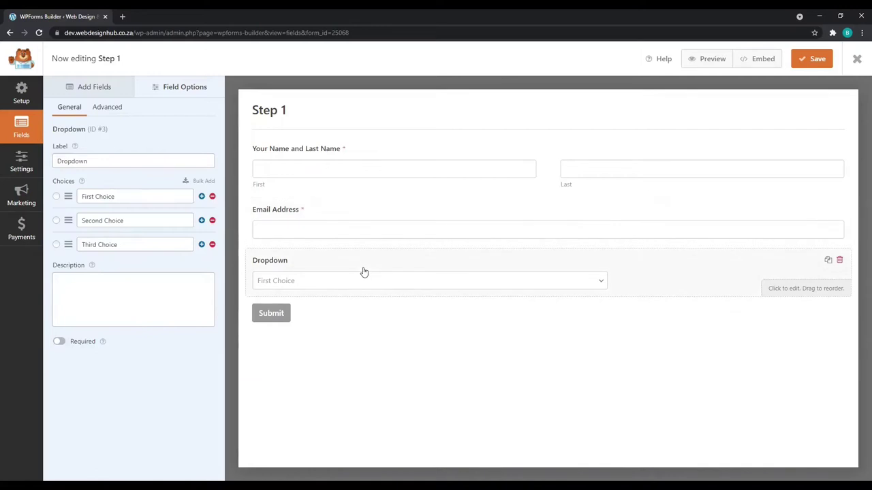
pyautogui.click(103, 107)
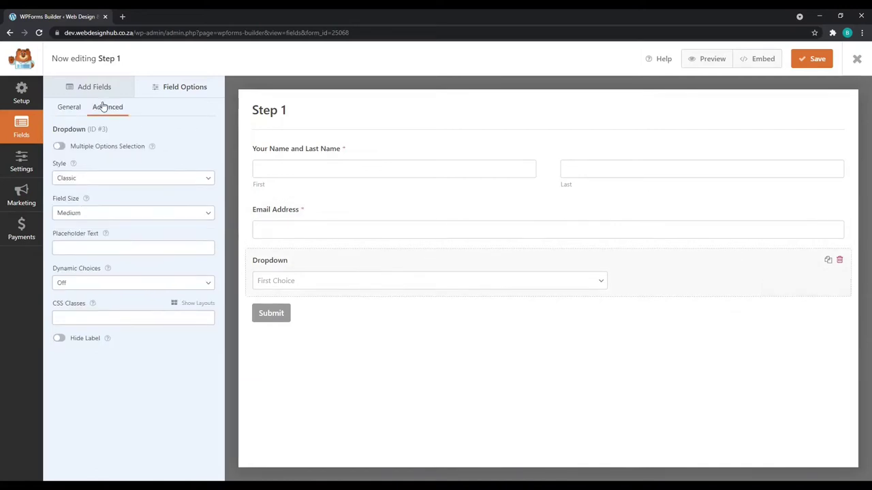
pyautogui.click(131, 244)
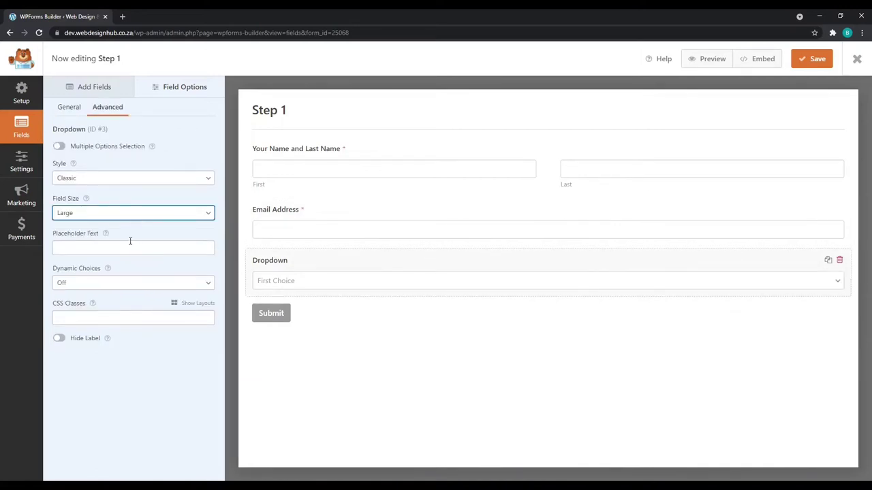
pyautogui.click(72, 111)
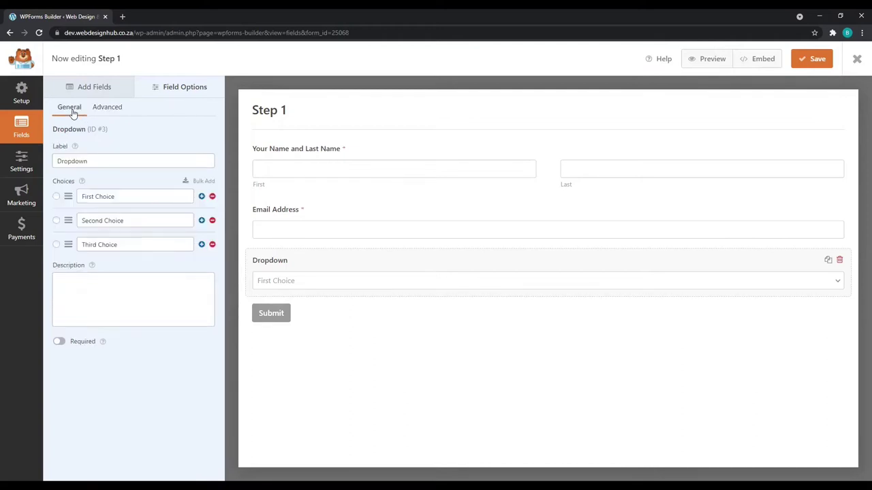
pyautogui.doubleClick(84, 160)
pyautogui.press('BackSpace')
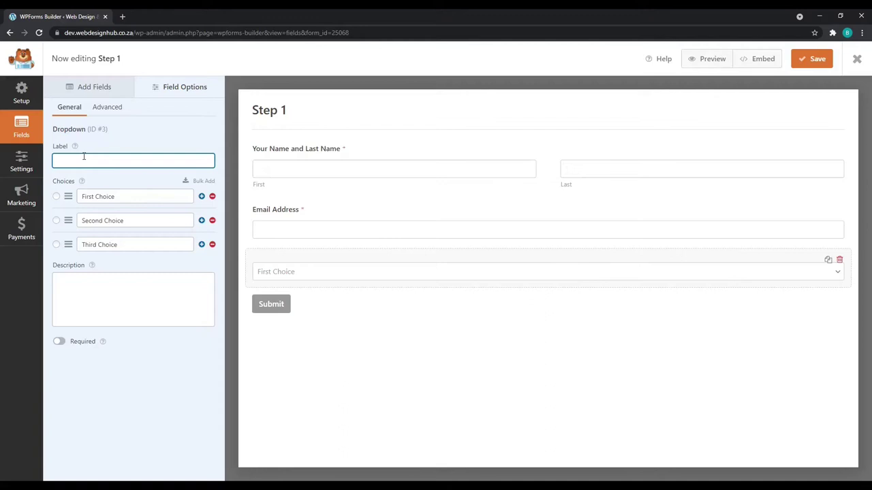
pyautogui.write("I'm Signing Up For:")
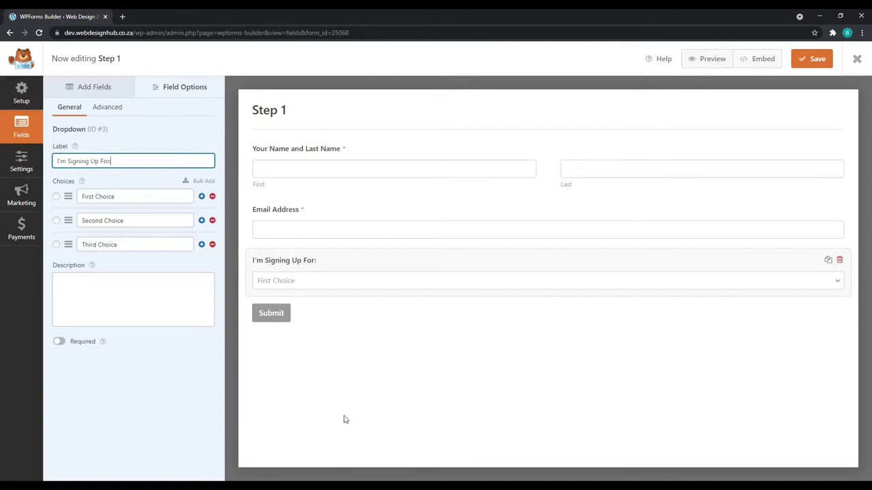
# Rename the three choices of the sign-up dropdown to Wordpress Course, Ecommerce Course and SEO Course
pyautogui.click(82, 199)
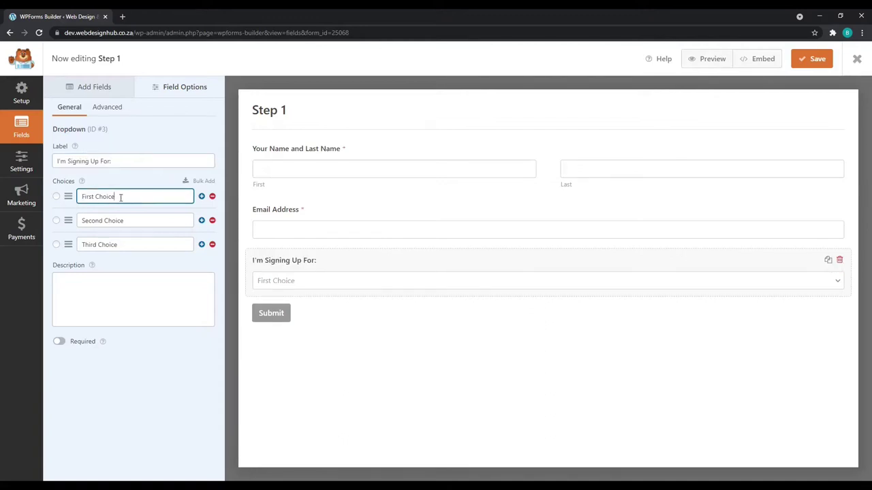
pyautogui.moveTo(121, 198); pyautogui.dragTo(67, 197)
pyautogui.write('Wordpress Course')
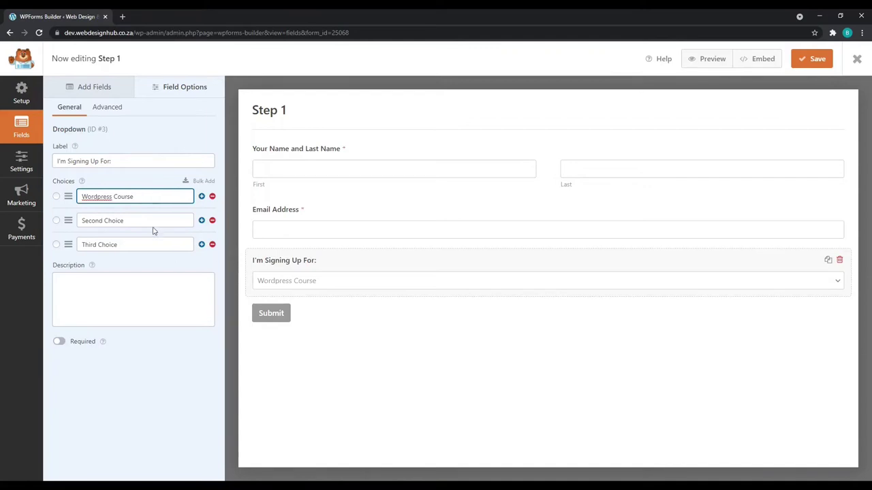
pyautogui.click(145, 221)
pyautogui.hotkey('alt', 'Tab')
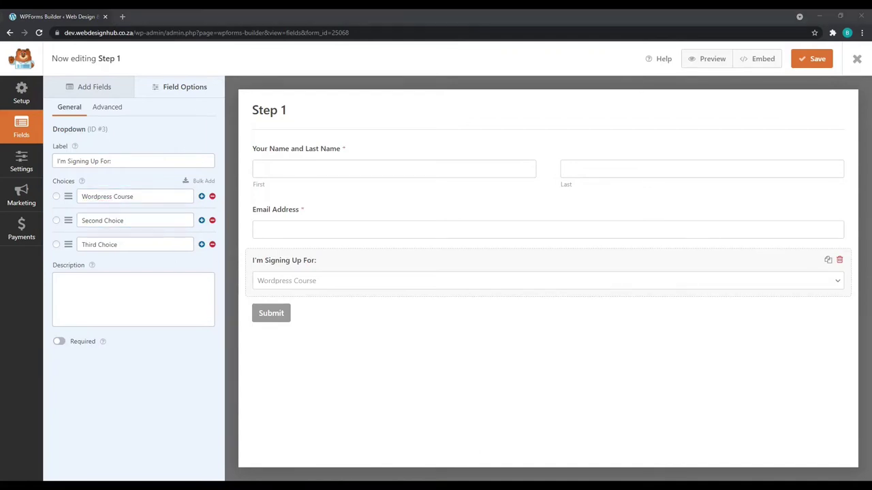
pyautogui.click(152, 221)
pyautogui.moveTo(152, 220); pyautogui.dragTo(81, 220)
pyautogui.write('Ecommerce Course')
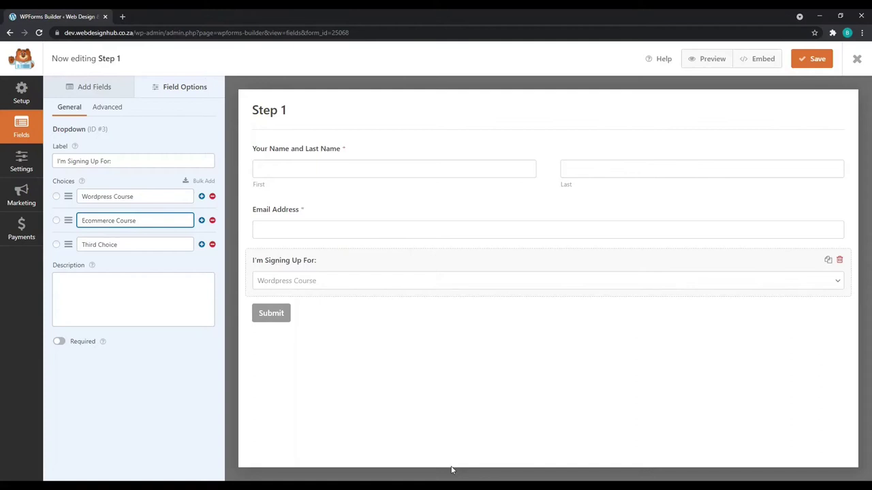
pyautogui.hotkey('alt', 'Tab')
pyautogui.click(136, 245)
pyautogui.moveTo(136, 245); pyautogui.dragTo(76, 247)
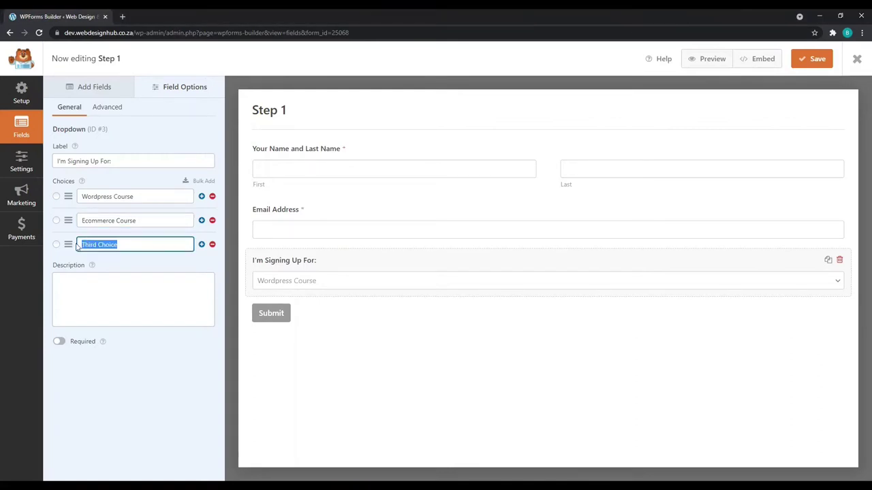
pyautogui.write('SEO Course')
# Change the Step 1 form's submit button text to "Proceed to Next Step" and save the form
pyautogui.click(261, 312)
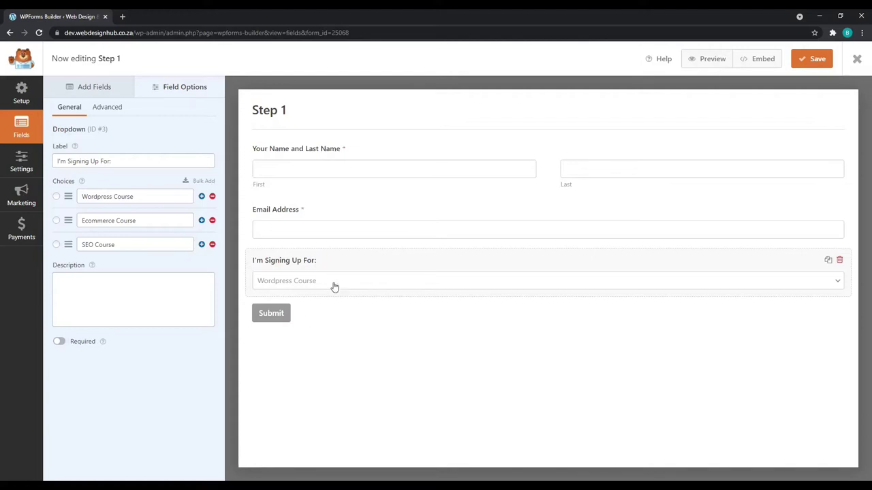
pyautogui.click(22, 165)
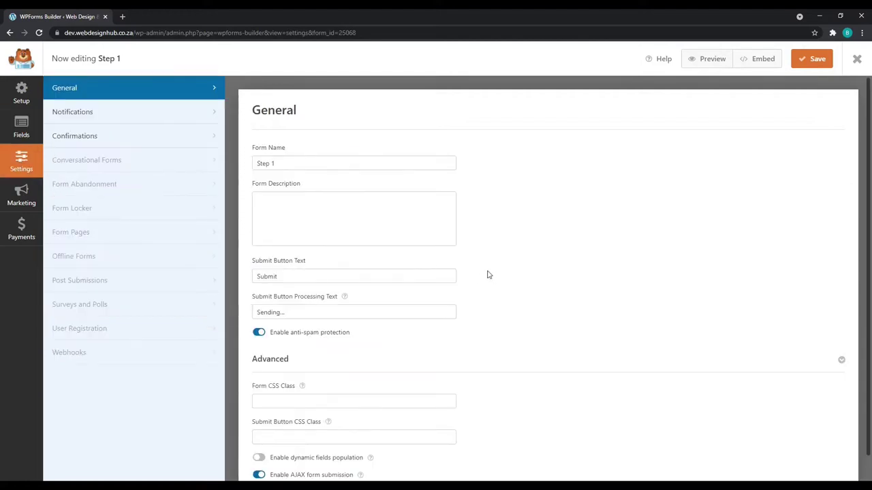
pyautogui.scroll(-1, 486, 273)
pyautogui.doubleClick(301, 250)
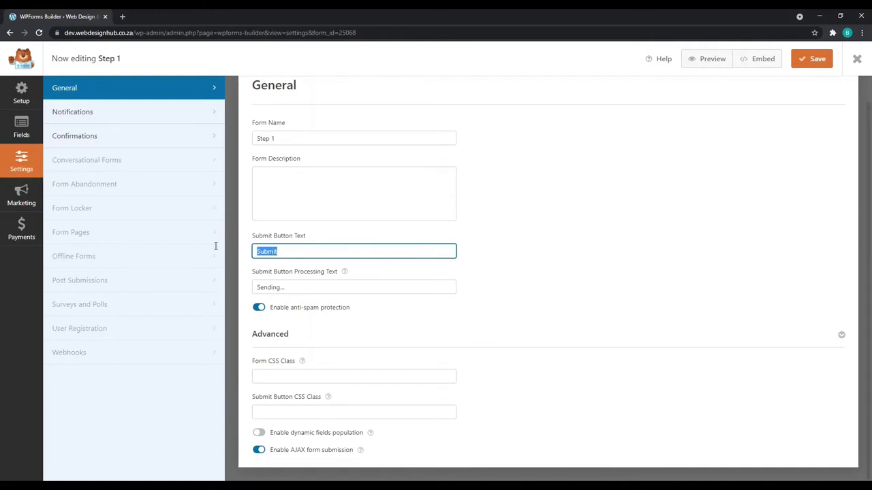
pyautogui.write('Proceed to Next Step')
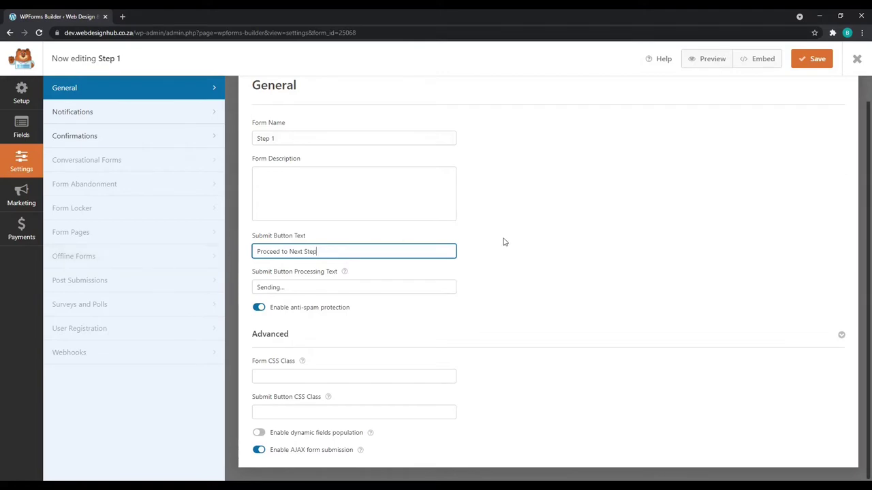
pyautogui.click(156, 118)
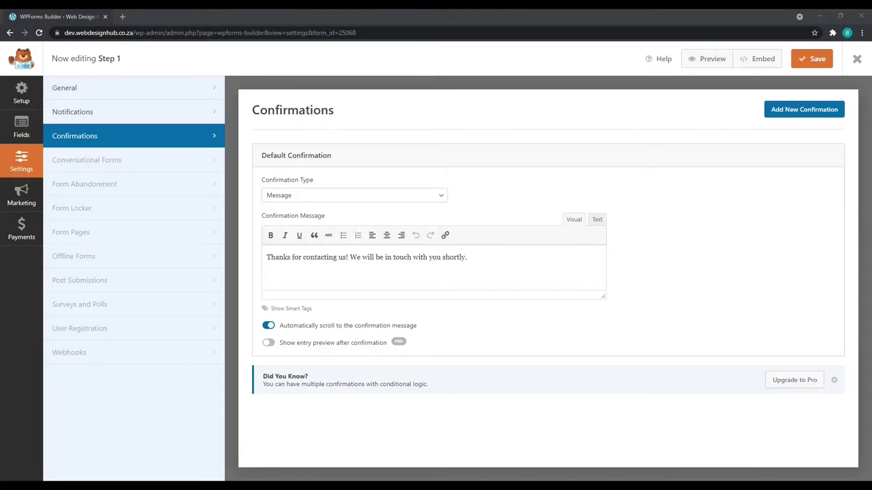
pyautogui.click(819, 63)
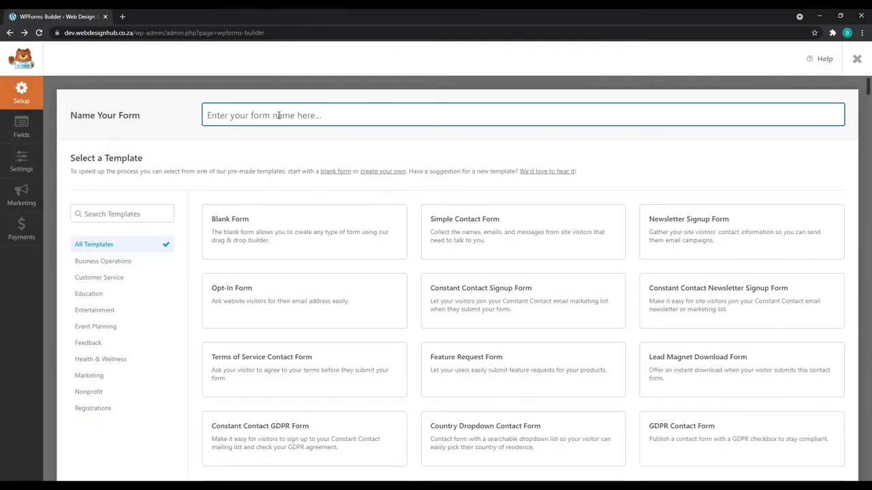
# Create a new blank form named Step 2 and add three Dropdown fields to it
pyautogui.write('Step 2')
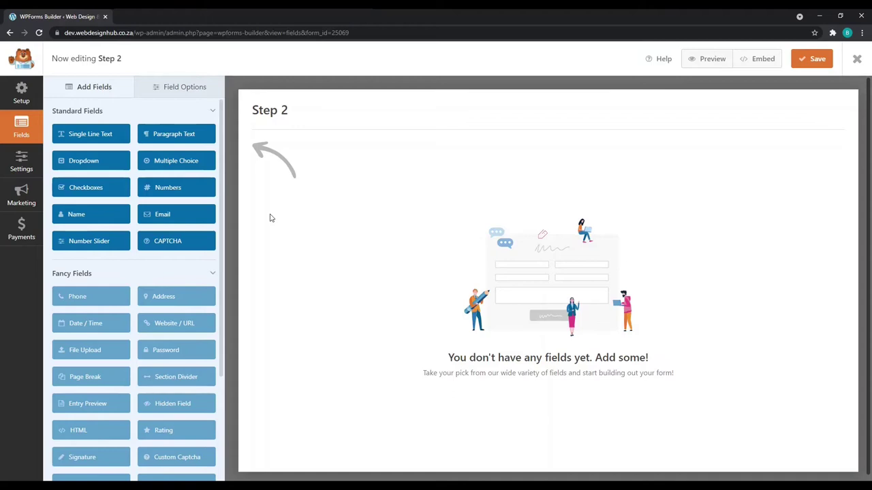
pyautogui.click(77, 165)
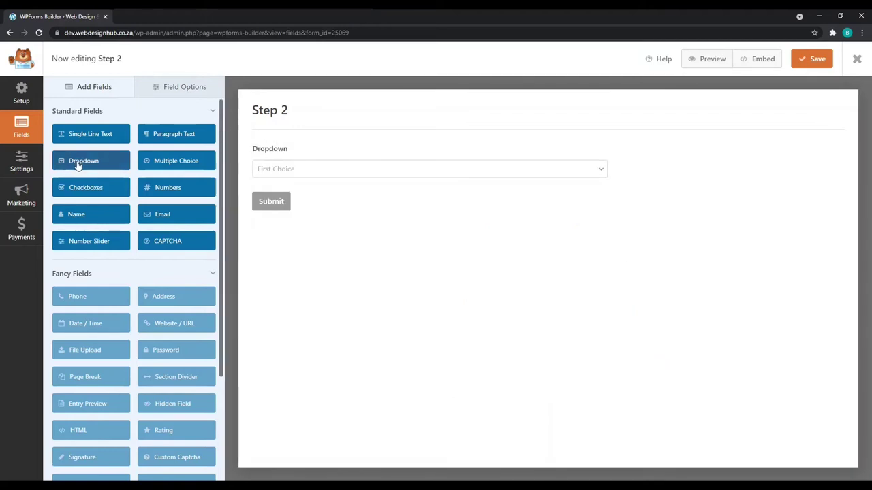
pyautogui.click(77, 166)
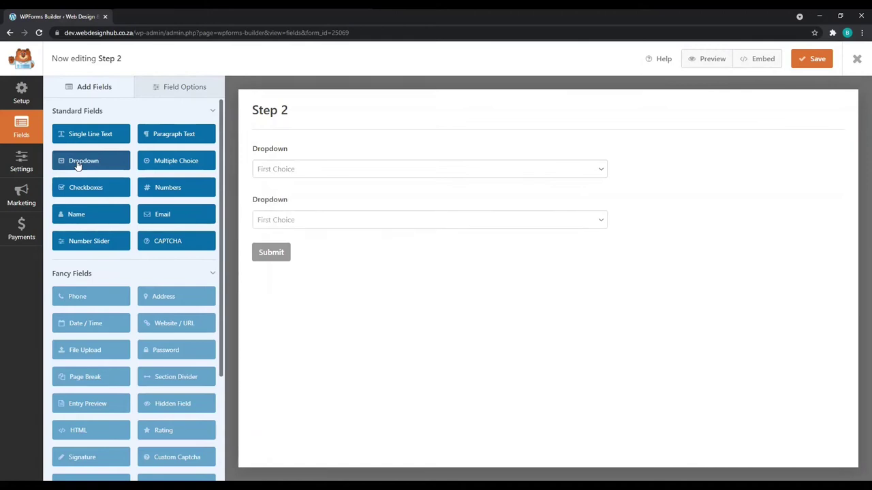
pyautogui.click(77, 165)
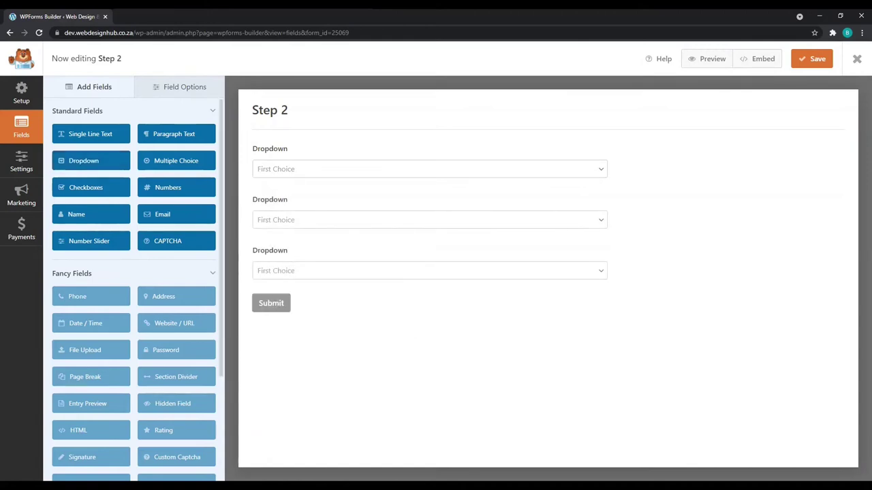
# Label the first dropdown "Please provide your experience level in the course you are applying for."
pyautogui.click(372, 152)
pyautogui.moveTo(118, 162); pyautogui.dragTo(38, 156)
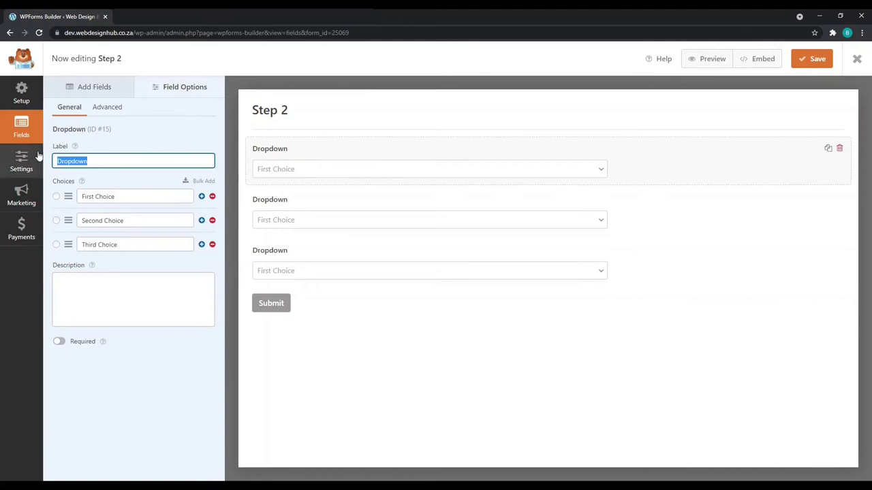
pyautogui.write('Please provide your experience level in the course you are applying for.')
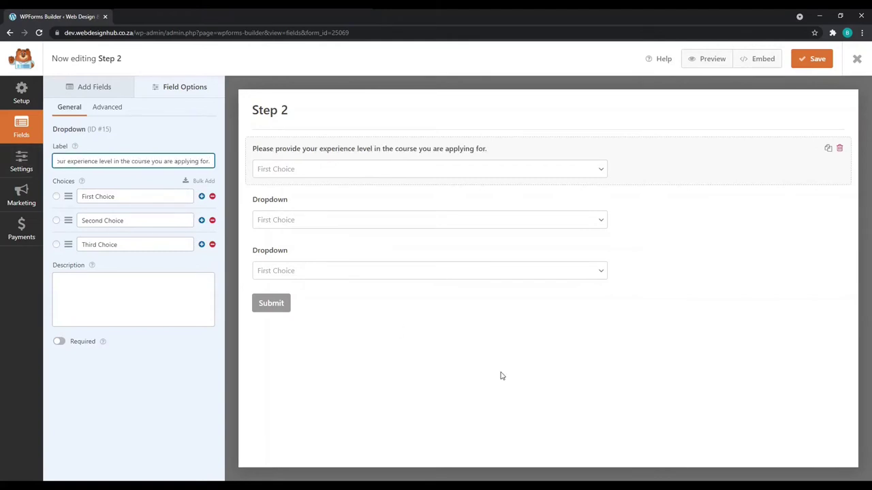
# Rename the experience level dropdown's choices to Beginner, Advanced and Expert
pyautogui.click(142, 196)
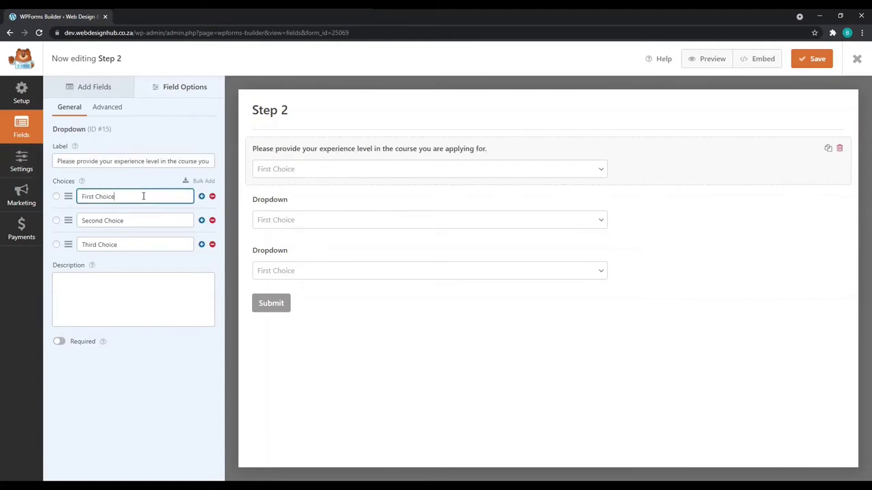
pyautogui.tripleClick(142, 197)
pyautogui.write('Beginner')
pyautogui.tripleClick(135, 220)
pyautogui.write('Advanced')
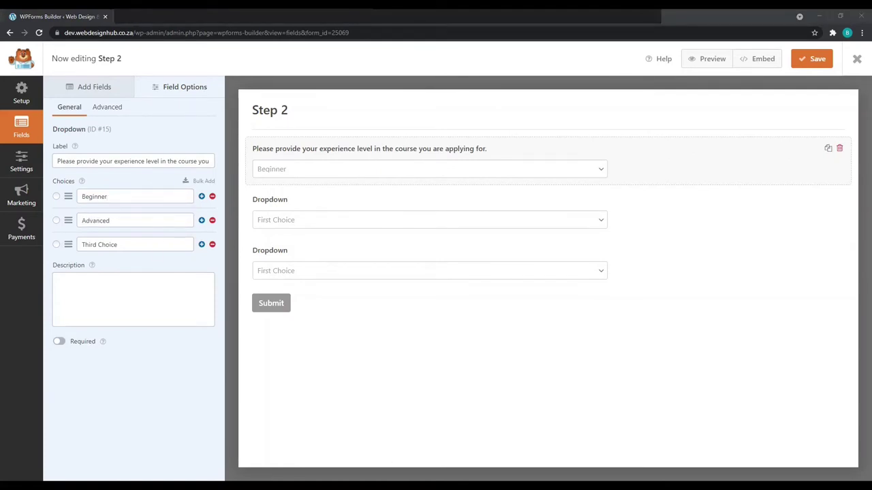
pyautogui.tripleClick(141, 244)
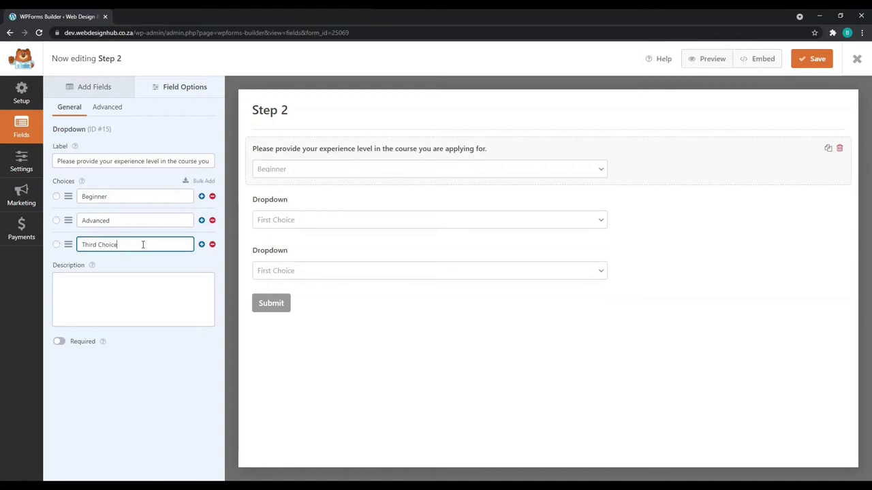
pyautogui.write('Expert')
# Set the field size of the experience level dropdown to Large
pyautogui.click(107, 107)
pyautogui.click(115, 209)
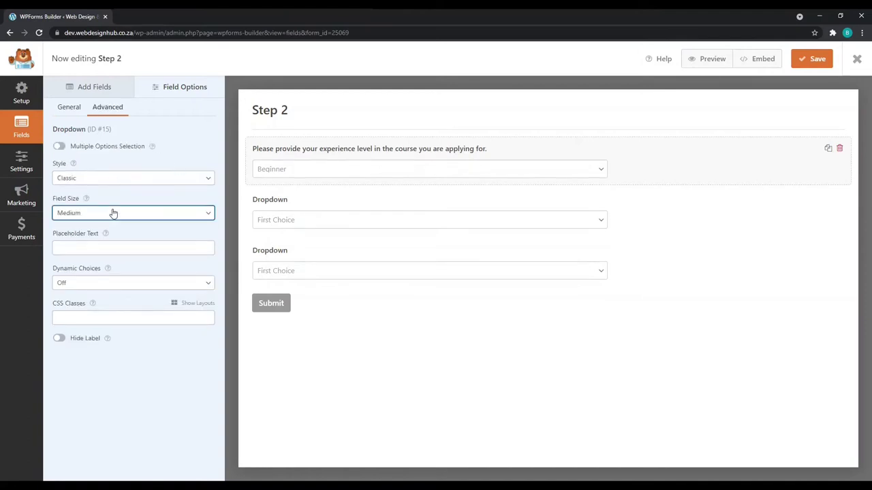
pyautogui.click(113, 244)
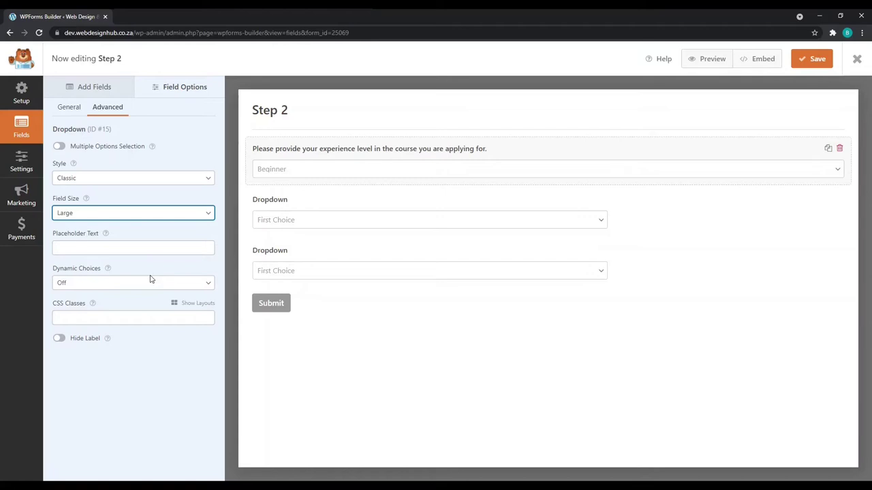
pyautogui.click(333, 178)
# Label the second dropdown "Do you have an Internet connection to accommodate Zoom sessions?"
pyautogui.click(333, 204)
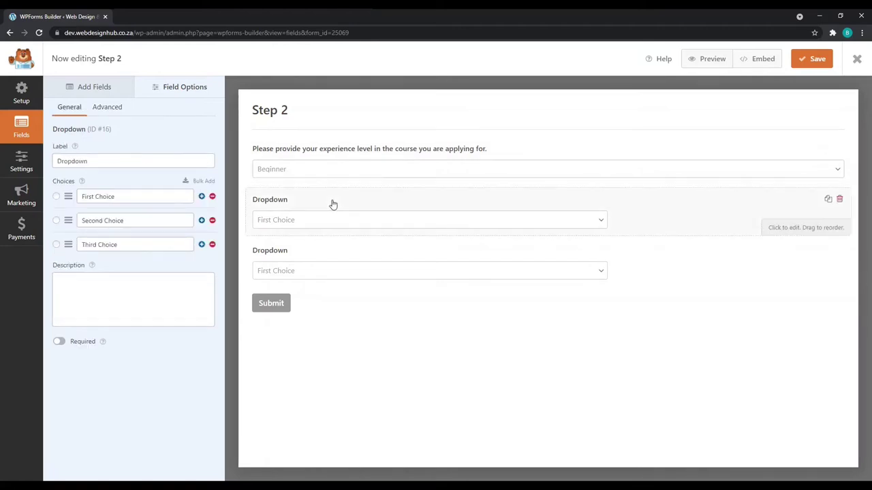
pyautogui.tripleClick(148, 162)
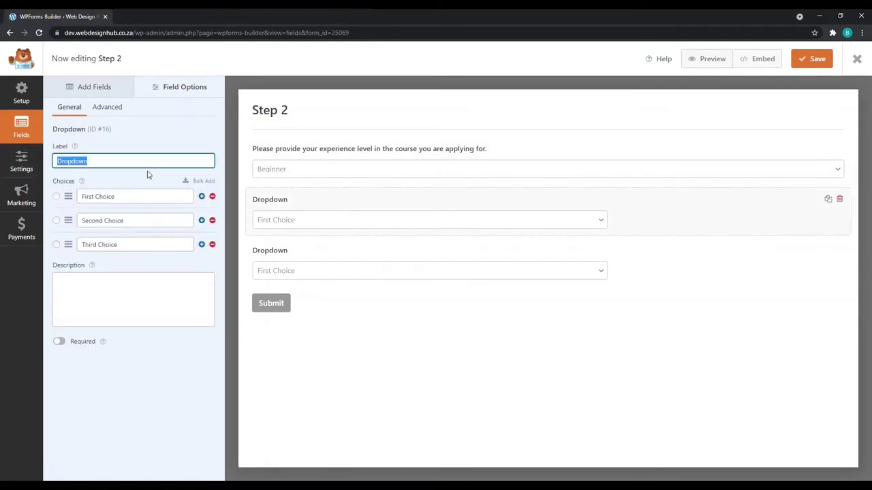
pyautogui.write('Do you have an Internet connection to accommodate Zoom sessions?')
# Rename the first two choices of the Internet connection dropdown to Yes and No, and remove its third choice
pyautogui.tripleClick(158, 196)
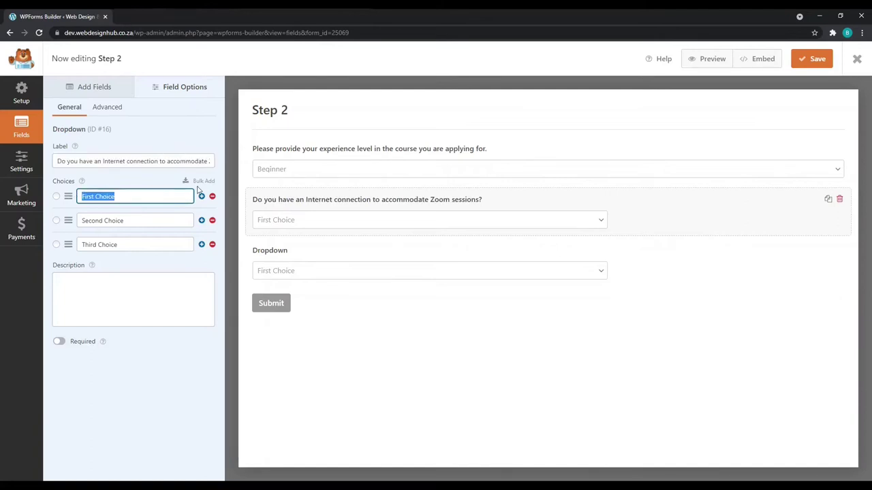
pyautogui.write('Yes')
pyautogui.tripleClick(173, 220)
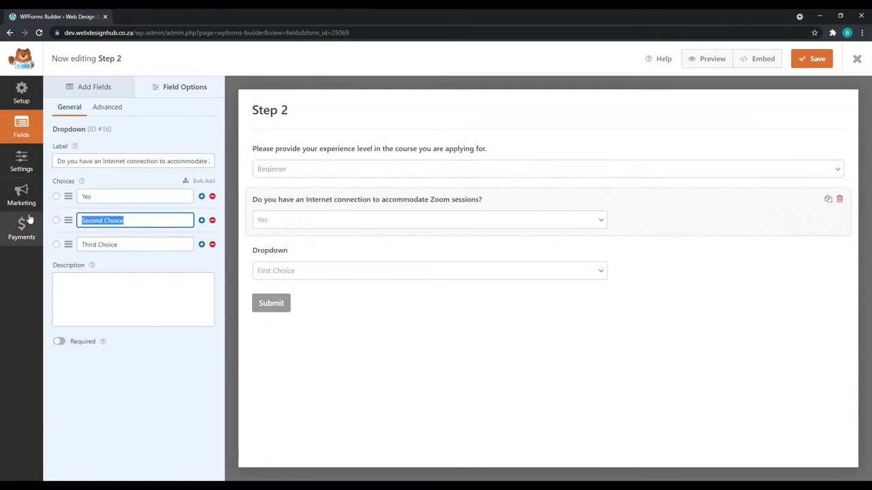
pyautogui.write('No')
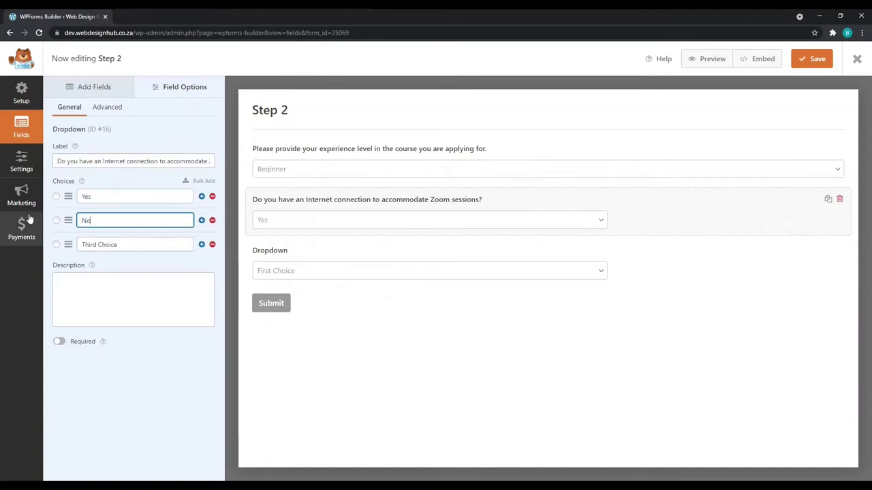
pyautogui.click(212, 245)
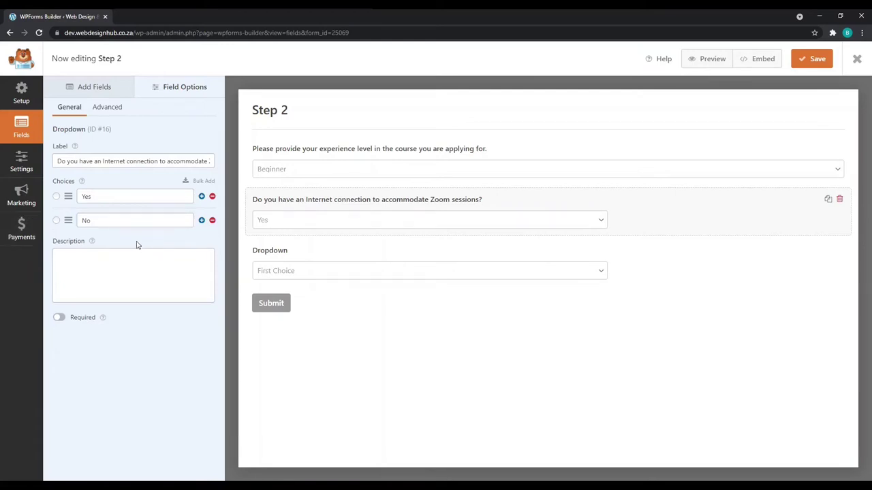
# Label the third dropdown "Would you prefer your training material Electronically, Hard Copy or Both?"
pyautogui.click(376, 267)
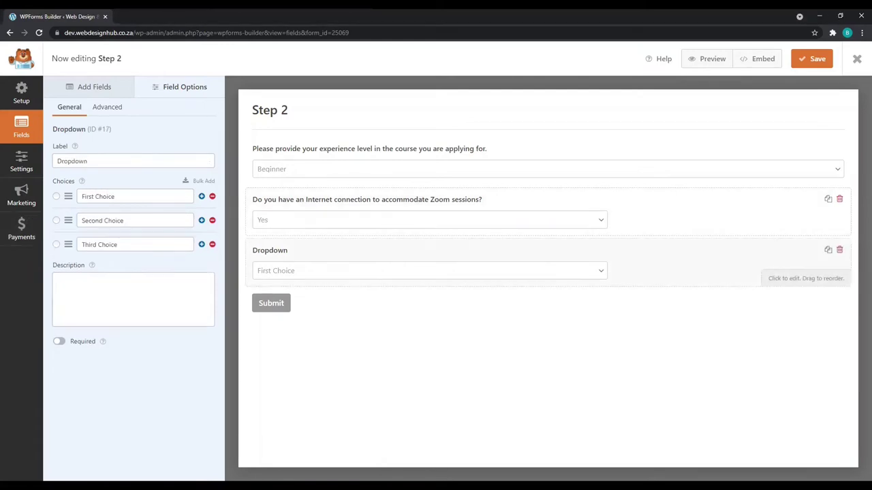
pyautogui.doubleClick(106, 156)
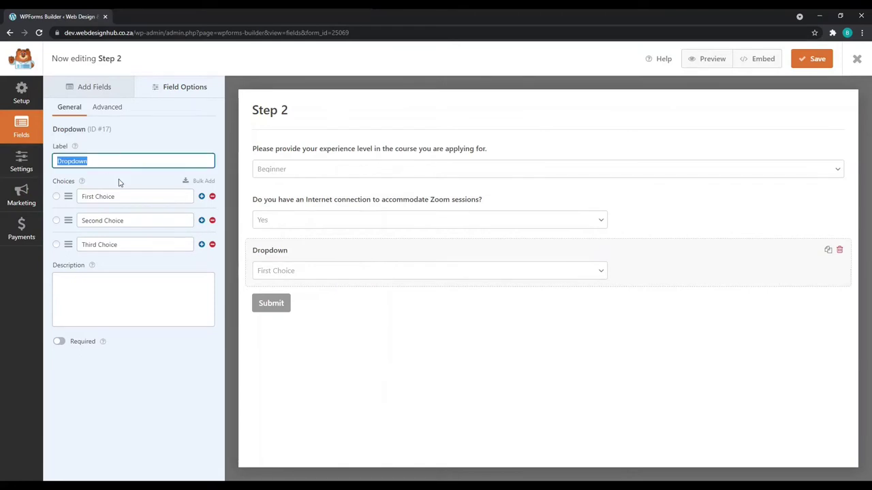
pyautogui.write('Would you prefer your training material Electronically, Hard Copy or Both?')
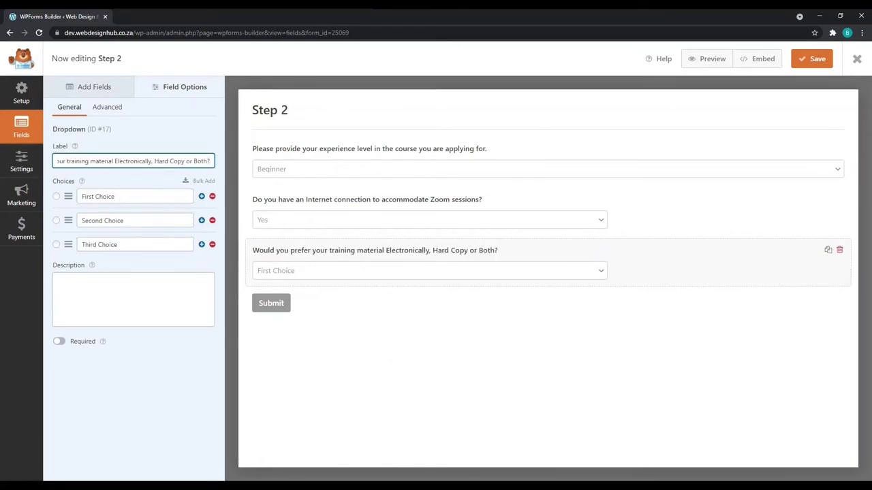
# Rename the training material dropdown's choices to Electronically, Hard Copy and Both?, and make Electronically the default choice
pyautogui.tripleClick(99, 196)
pyautogui.write('Electronically')
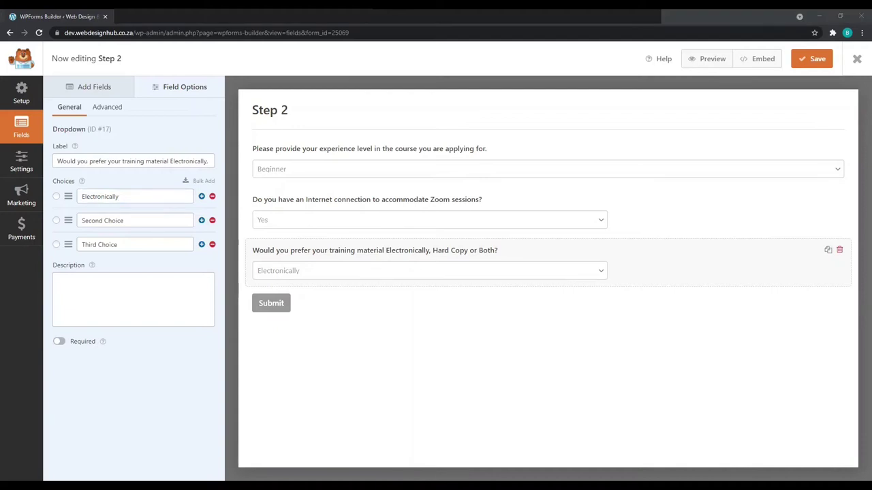
pyautogui.tripleClick(102, 220)
pyautogui.write('Hard Copy')
pyautogui.tripleClick(163, 245)
pyautogui.write('Both?')
pyautogui.click(56, 196)
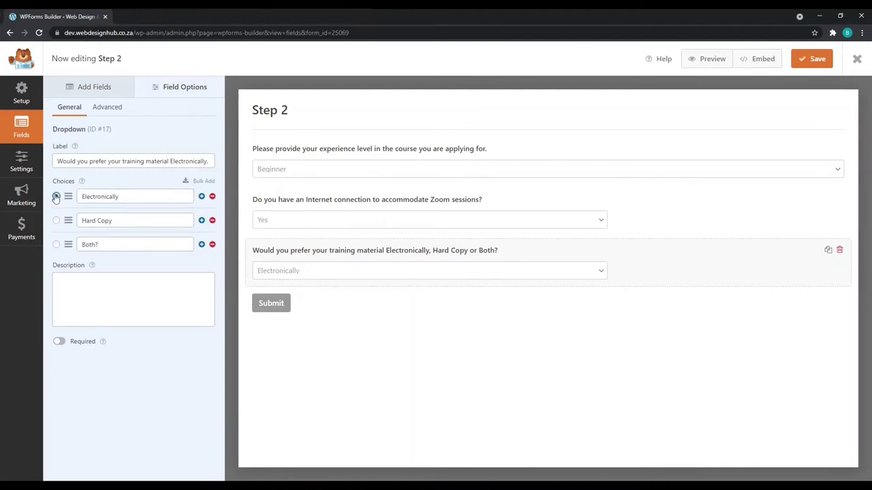
# Set the Step 2 form's submit button text to "Proceed to Final Step" and its processing text to "Processing..."
pyautogui.click(19, 160)
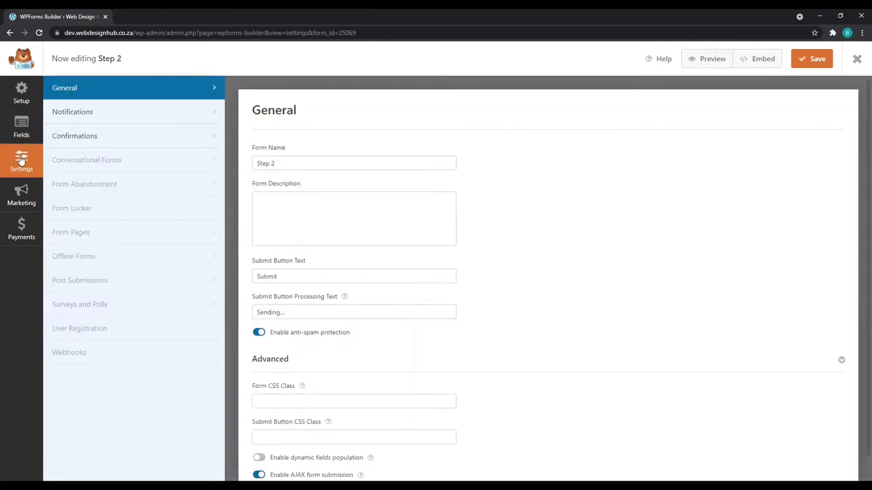
pyautogui.tripleClick(324, 274)
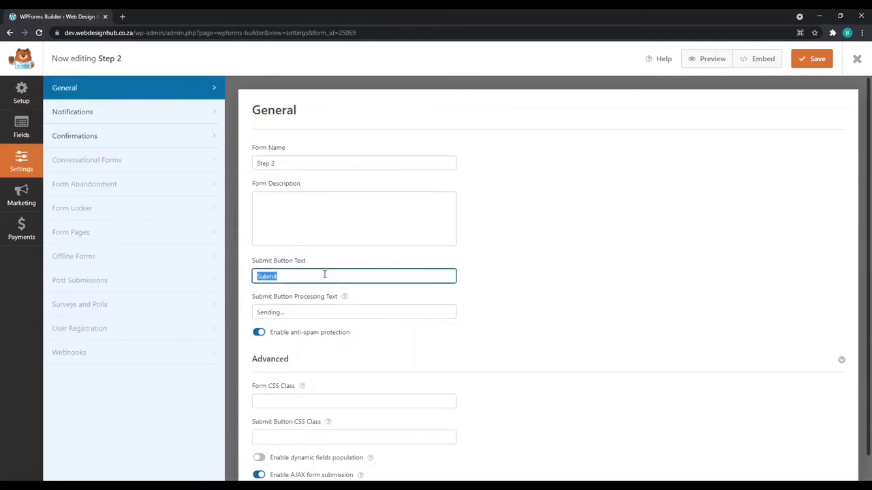
pyautogui.write('Proceed to Final Step')
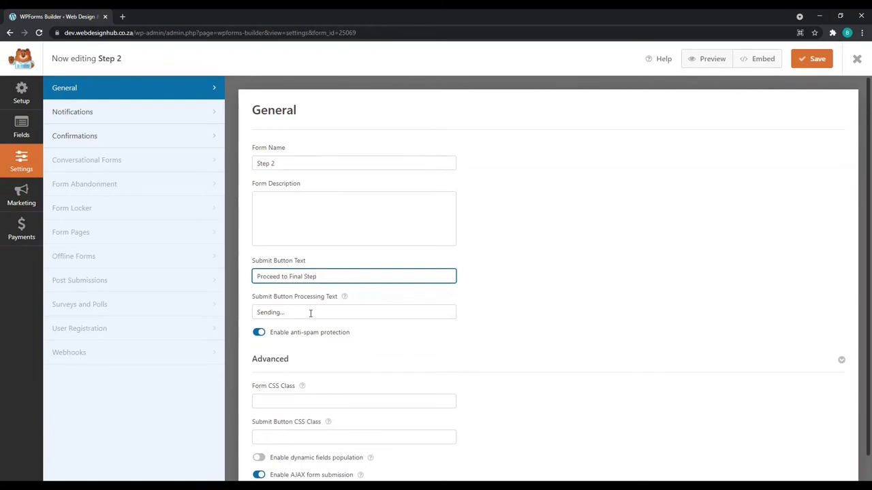
pyautogui.moveTo(310, 313); pyautogui.dragTo(243, 312)
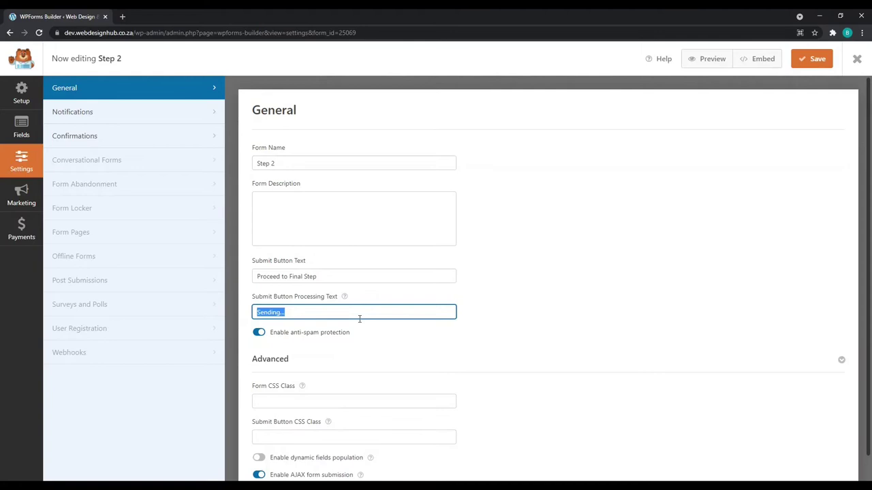
pyautogui.write('Processing')
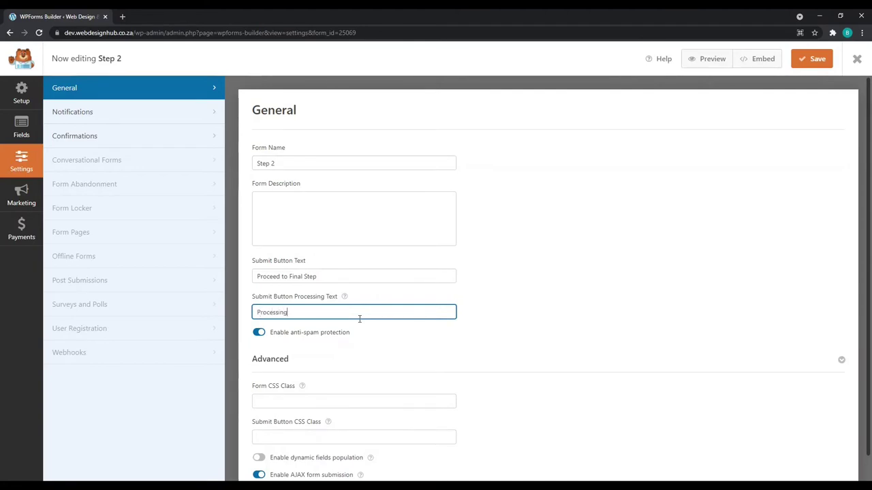
pyautogui.write('...')
# Check the confirmation settings of the Step 2 form, then save the form and close the builder
pyautogui.click(149, 134)
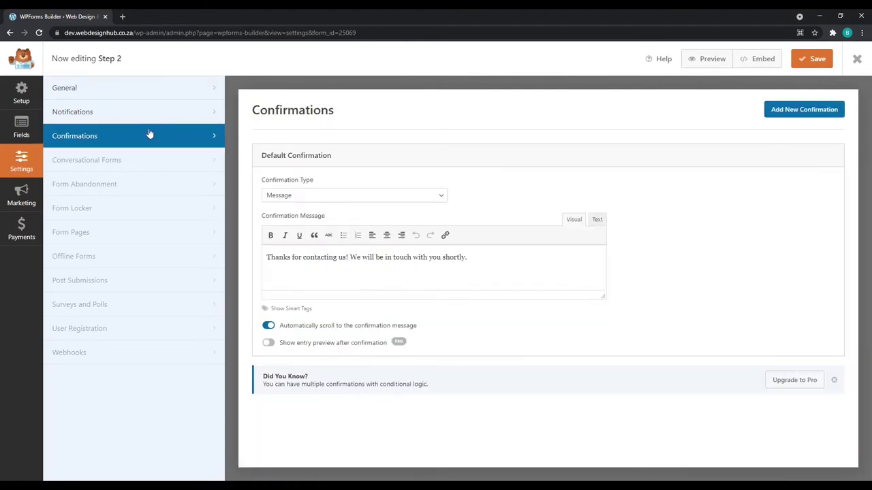
pyautogui.click(818, 60)
pyautogui.click(858, 60)
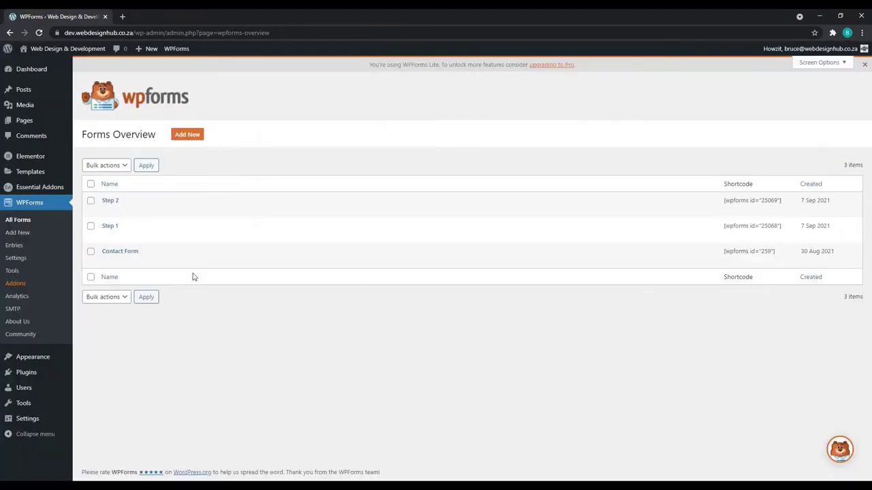
# Create a blank form named "Step 3" and add a Dropdown, a Paragraph Text and a Checkboxes field to it
pyautogui.click(196, 136)
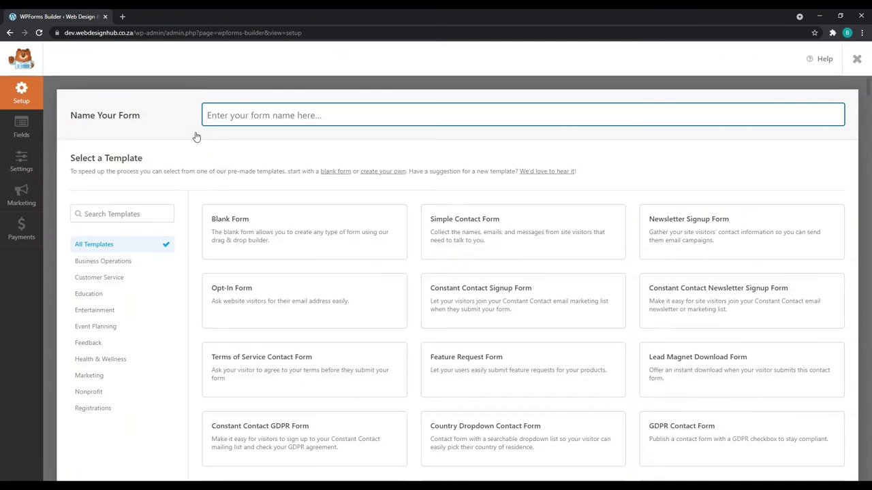
pyautogui.write('Step 3')
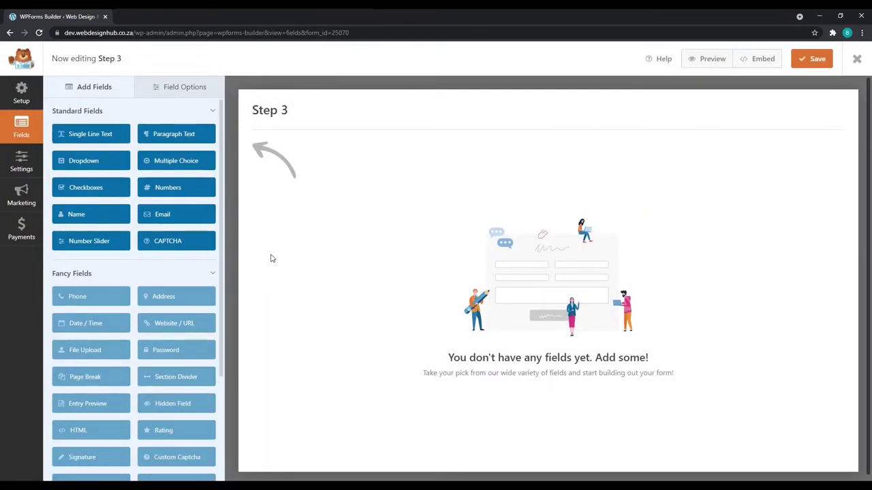
pyautogui.click(98, 163)
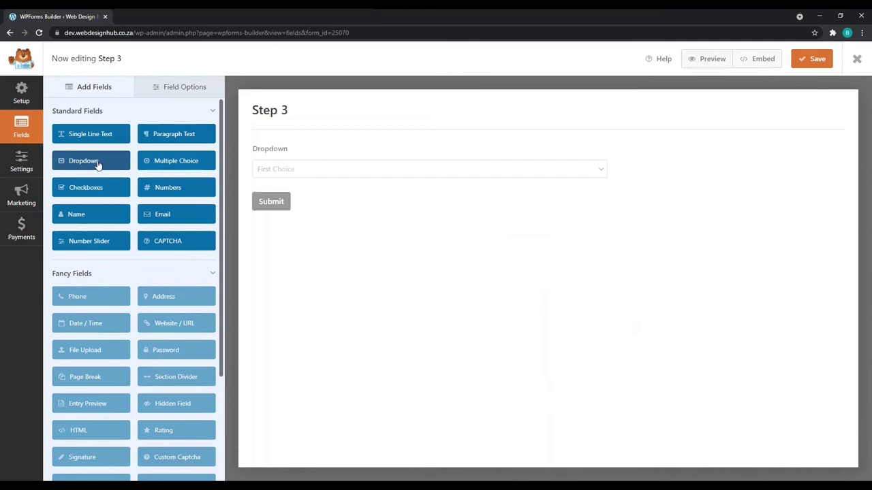
pyautogui.click(194, 141)
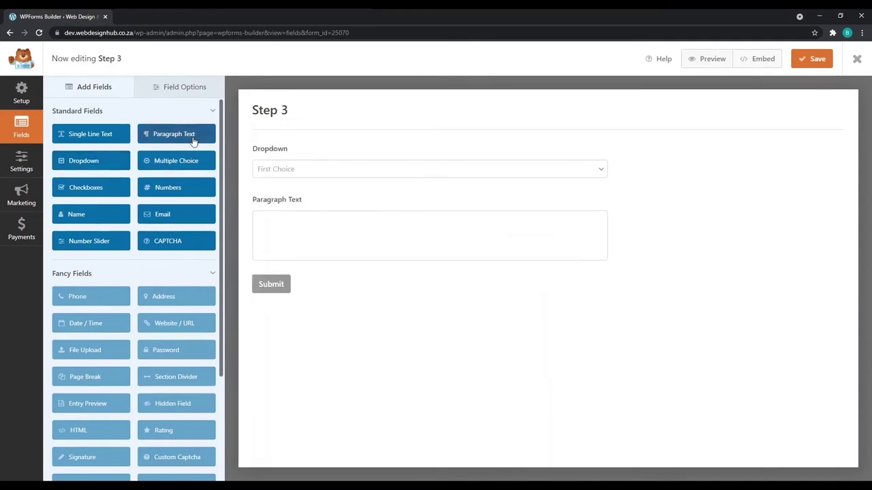
pyautogui.click(80, 193)
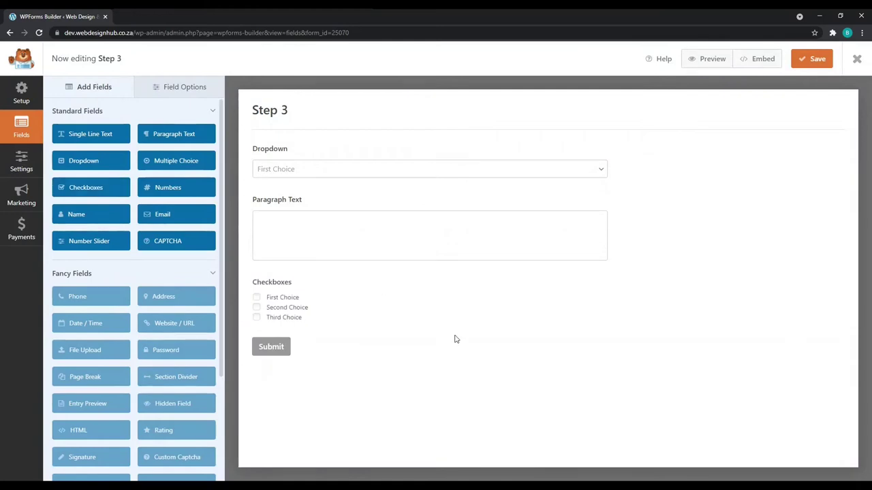
# Label the Step 3 dropdown "Would you like to sign up for our Newsletter?"
pyautogui.click(344, 150)
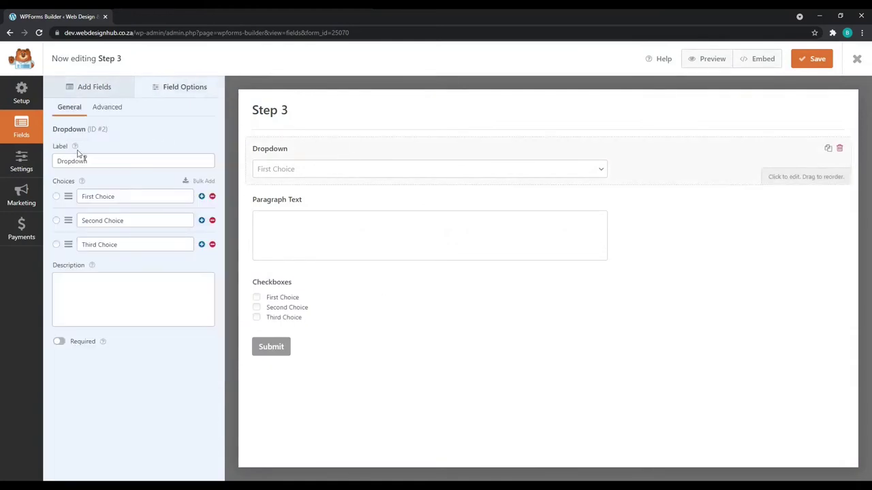
pyautogui.doubleClick(110, 162)
pyautogui.write('Would you like to sign up for our Newsletter?')
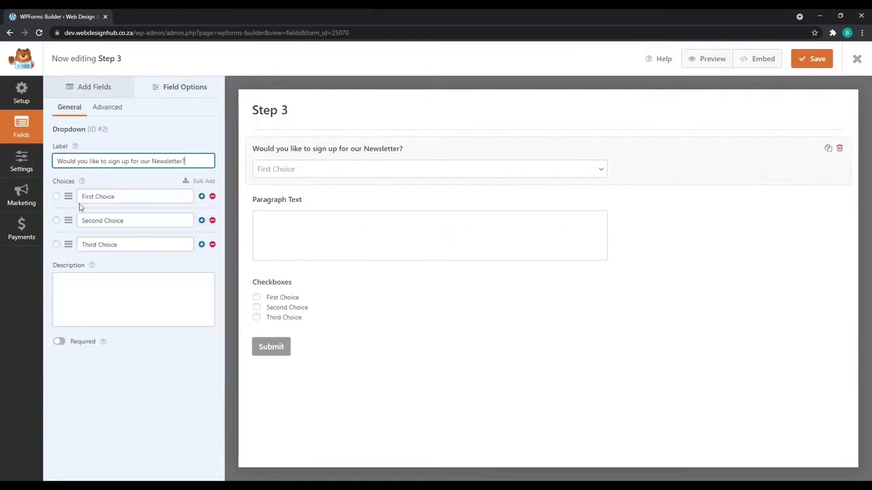
# Rename the first two choices of the newsletter dropdown to Yes and No, and remove its third choice
pyautogui.tripleClick(129, 197)
pyautogui.write('Y')
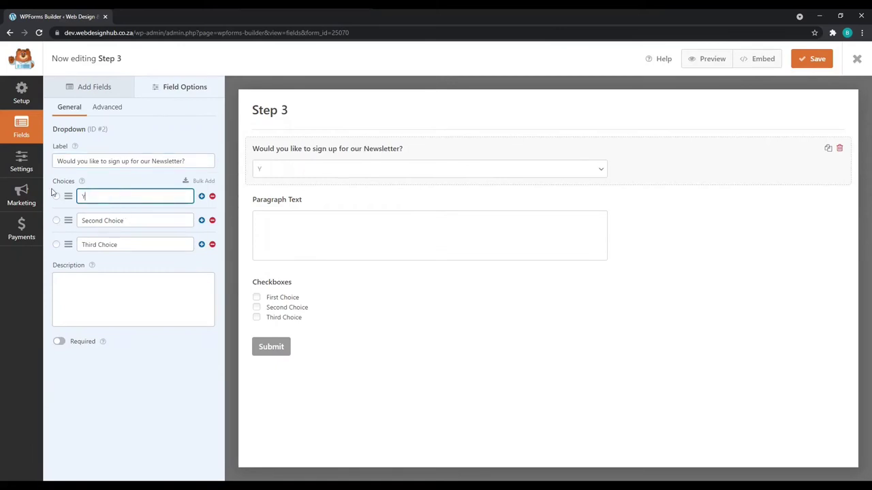
pyautogui.write('es')
pyautogui.tripleClick(139, 222)
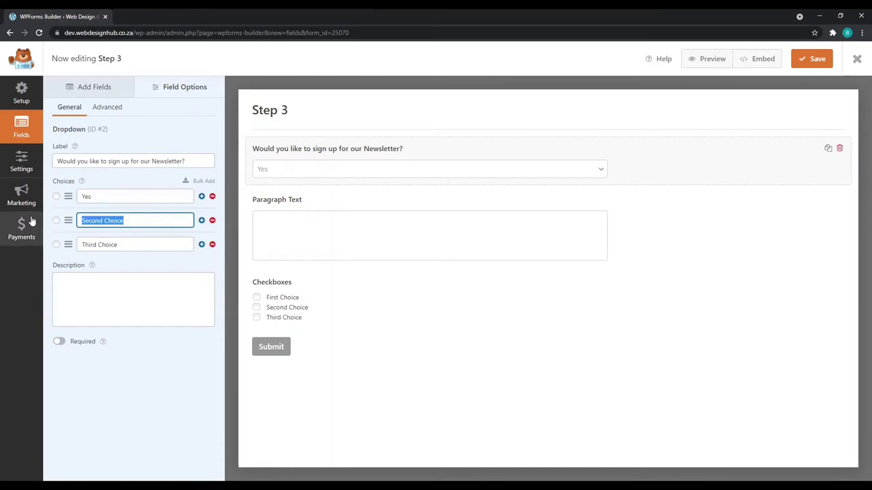
pyautogui.write('No')
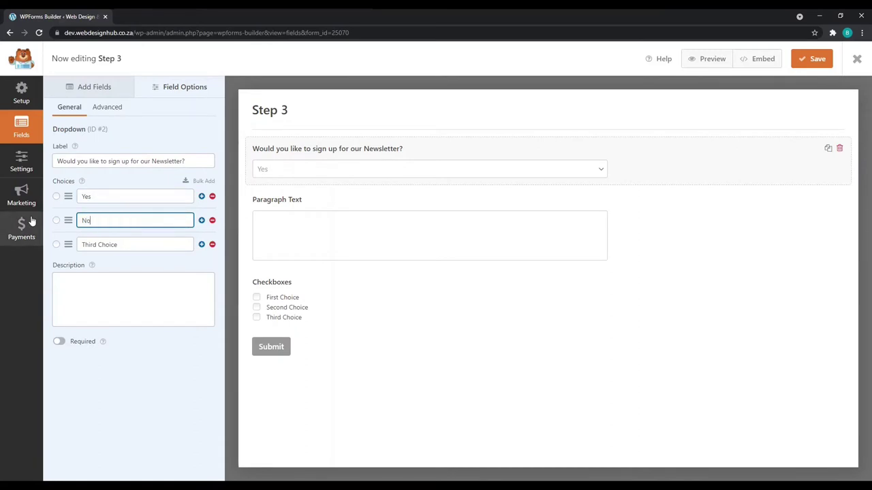
pyautogui.click(212, 244)
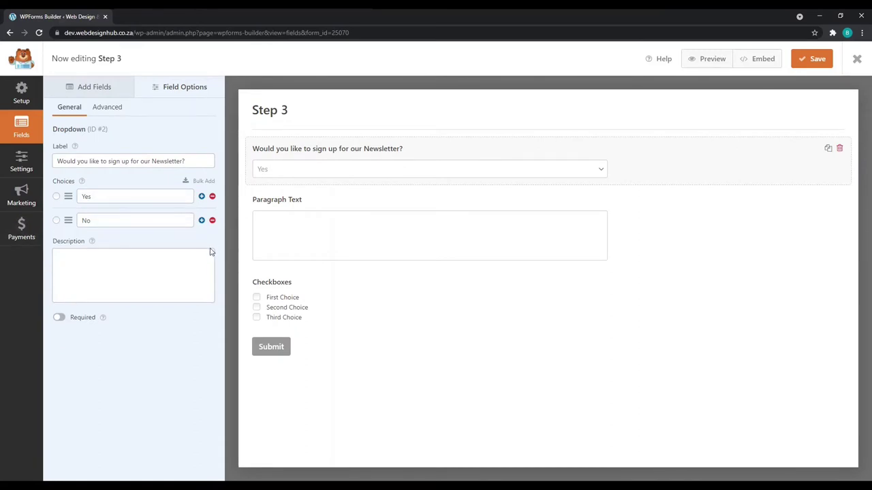
# Label the paragraph text field "In case we missed anything, please add any additional information here."
pyautogui.click(403, 204)
pyautogui.tripleClick(122, 158)
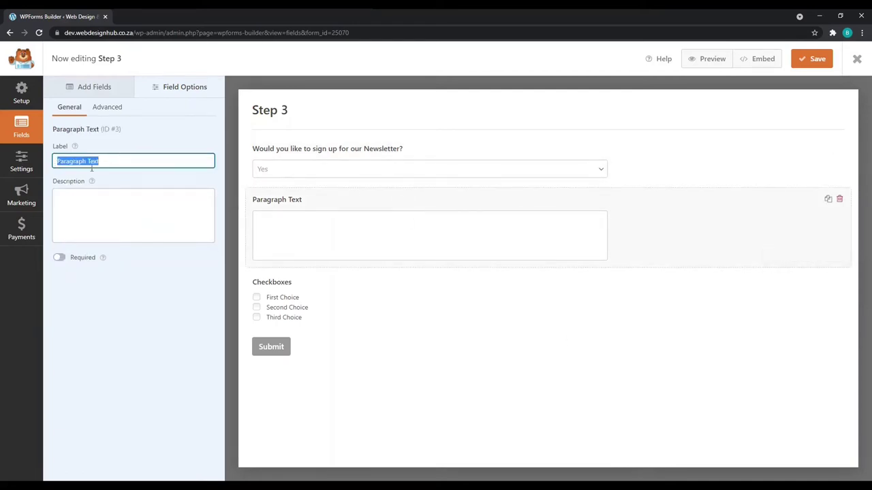
pyautogui.write('In case we missed anything, please add any additional information here.')
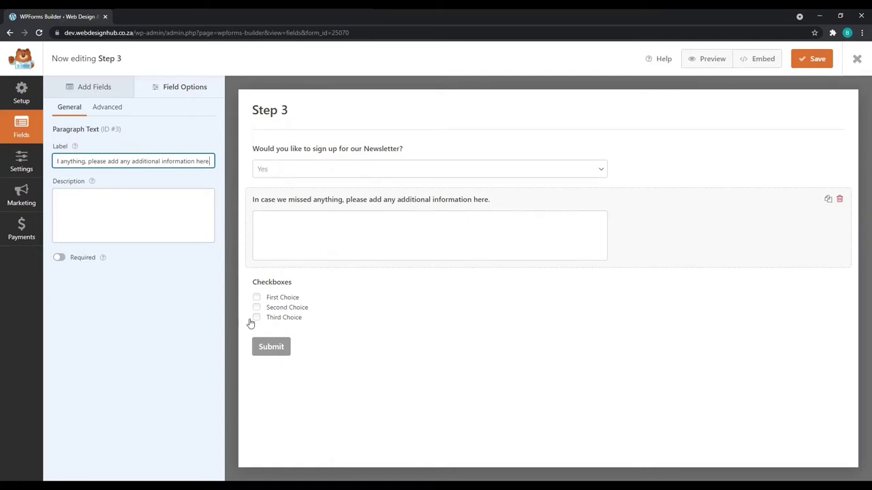
# Label the checkboxes field "I agree to your Terms & Conditions"
pyautogui.click(355, 311)
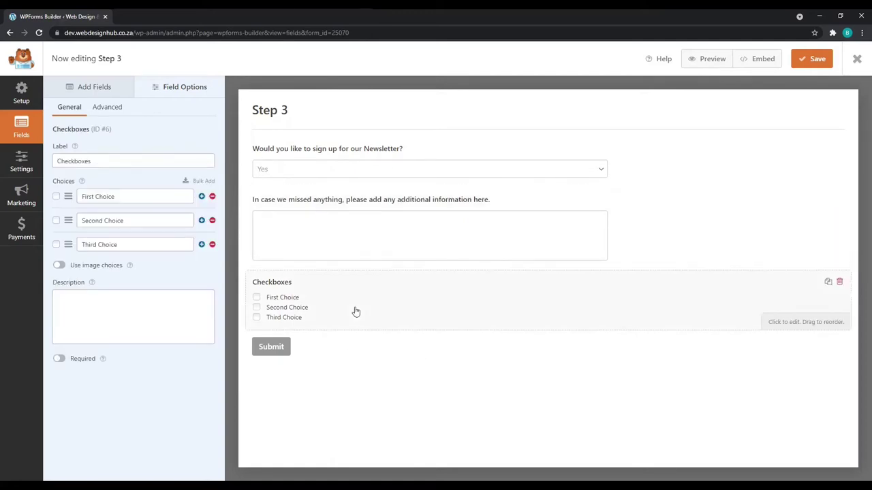
pyautogui.doubleClick(124, 161)
pyautogui.write('I agree to your Terms & Conditions')
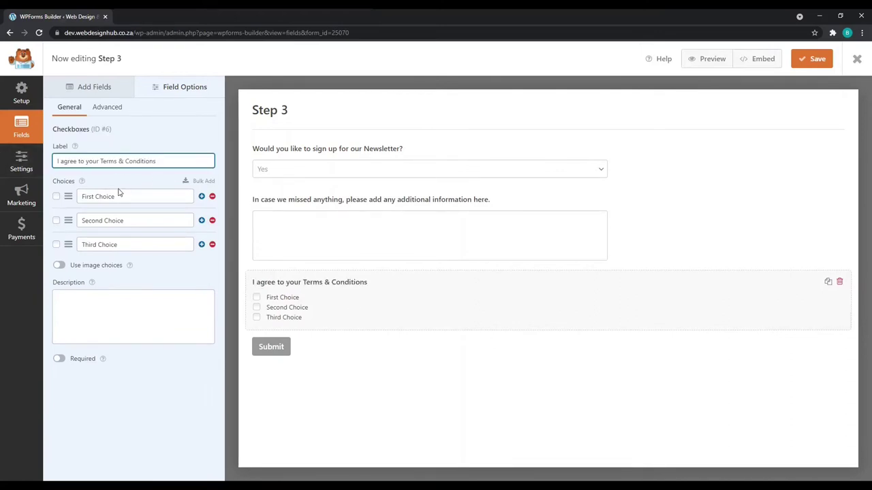
pyautogui.click(327, 375)
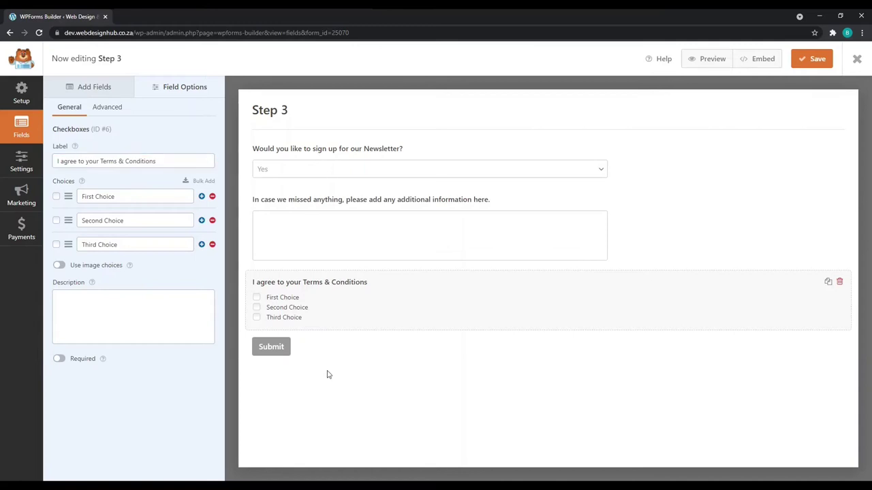
# Remove the second and third choices of the Terms & Conditions checkboxes and rename the remaining choice to "I Agree"
pyautogui.click(212, 222)
pyautogui.click(212, 221)
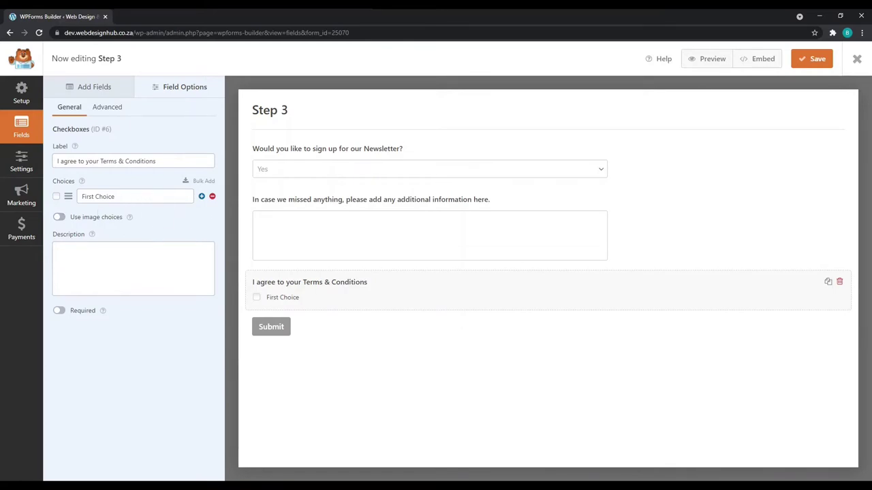
pyautogui.tripleClick(137, 197)
pyautogui.write('I')
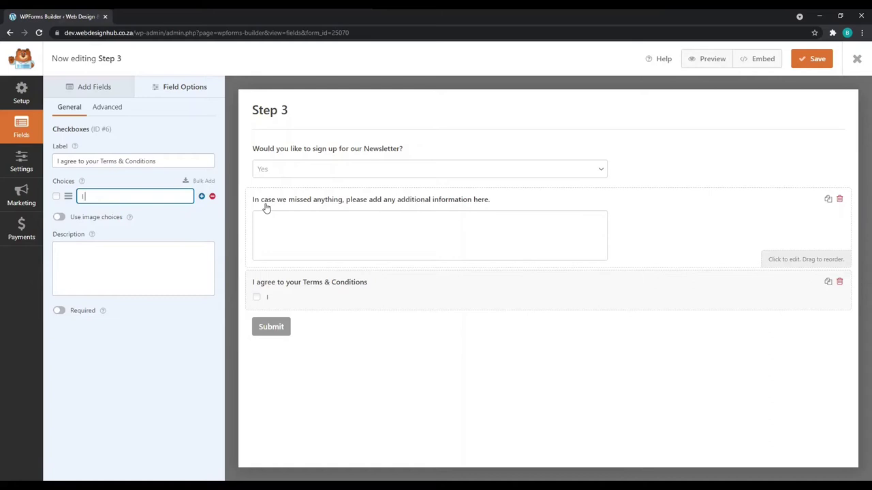
pyautogui.write(' Agree')
pyautogui.click(150, 286)
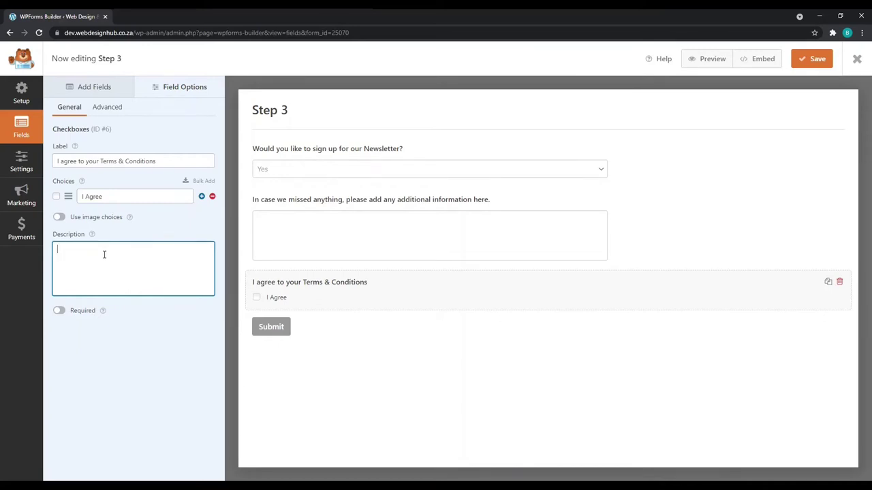
pyautogui.write('By signing up you agree to Example Company\'s <a target="_blank" href="https://example.com/privacy">Terms & Conditions</a>')
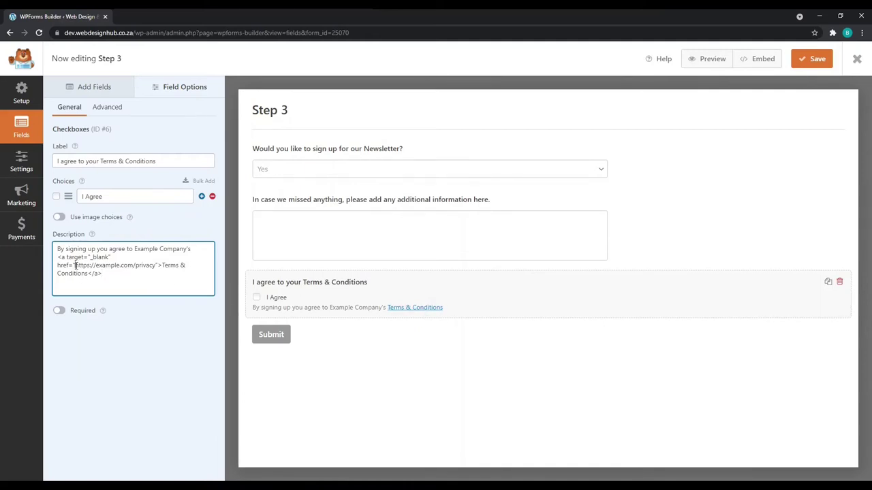
pyautogui.moveTo(75, 265); pyautogui.dragTo(156, 265)
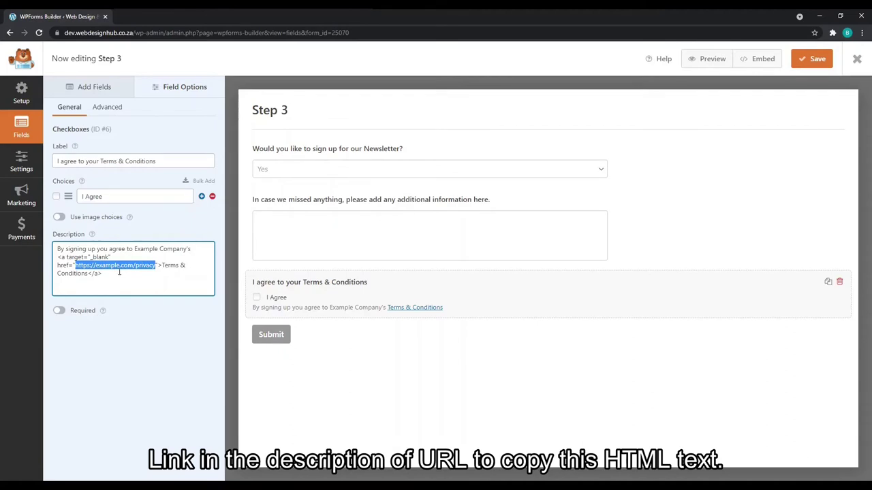
pyautogui.moveTo(135, 249); pyautogui.dragTo(202, 253)
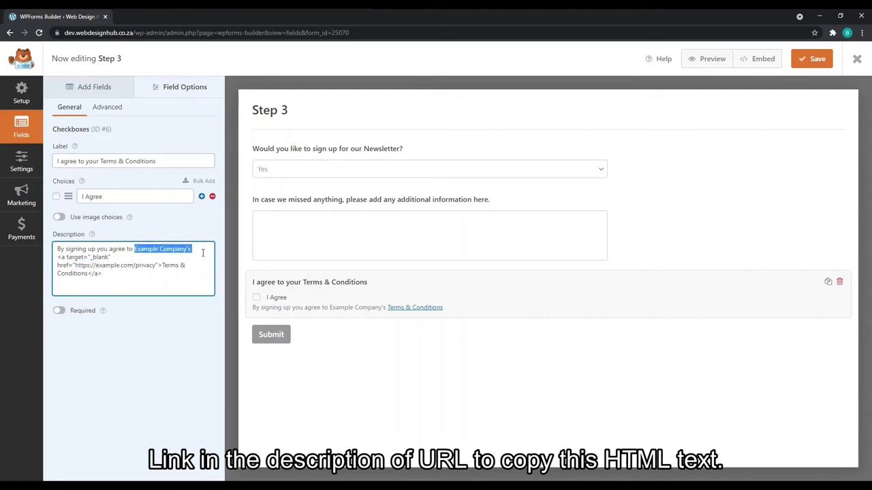
pyautogui.moveTo(76, 265); pyautogui.dragTo(155, 266)
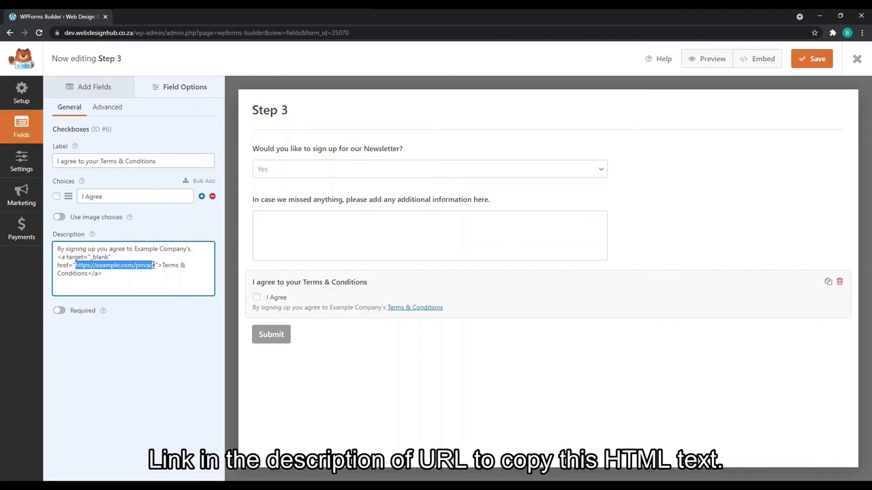
# Make the Terms & Conditions checkboxes field required
pyautogui.click(59, 311)
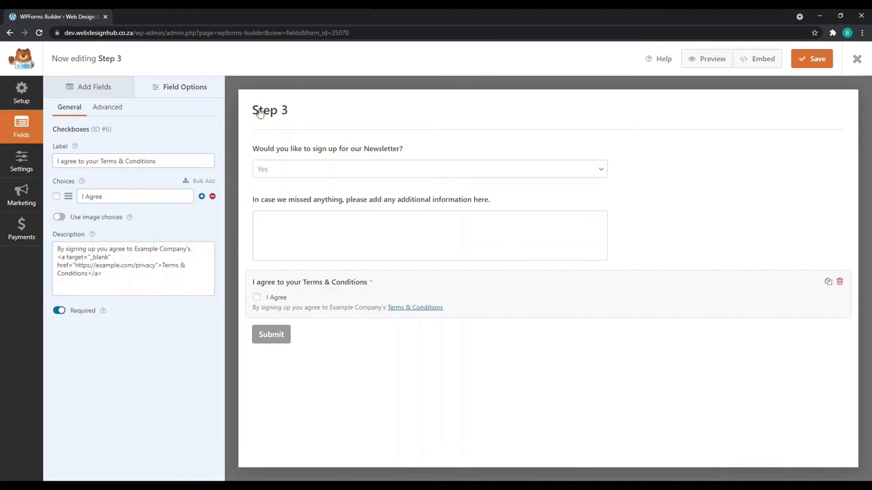
# Set the field size of the newsletter dropdown to Large and of the additional information paragraph field to Small
pyautogui.click(317, 151)
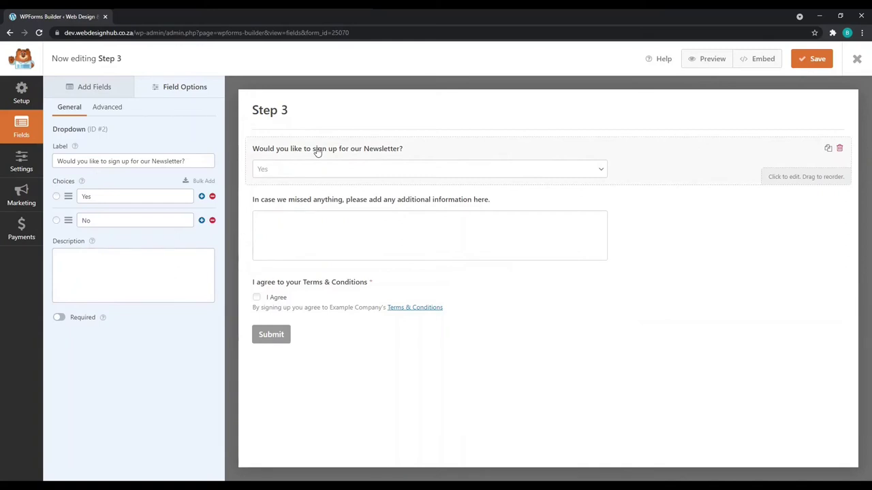
pyautogui.click(110, 110)
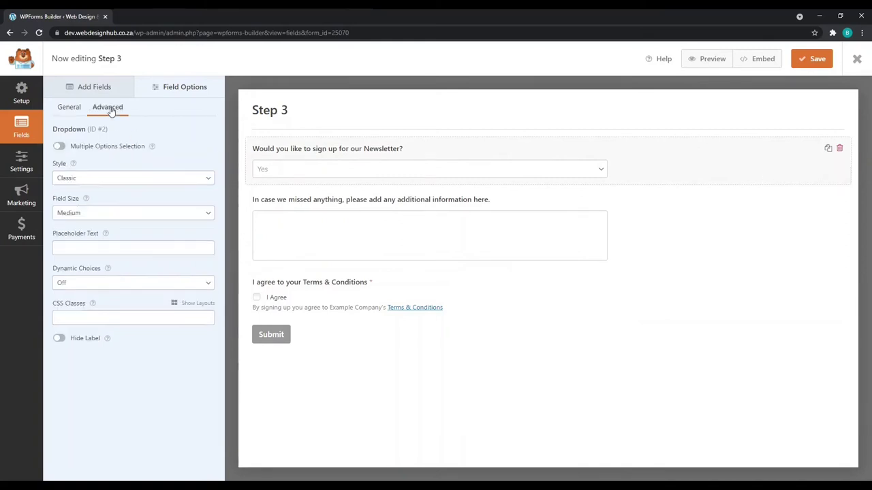
pyautogui.click(123, 216)
pyautogui.click(101, 249)
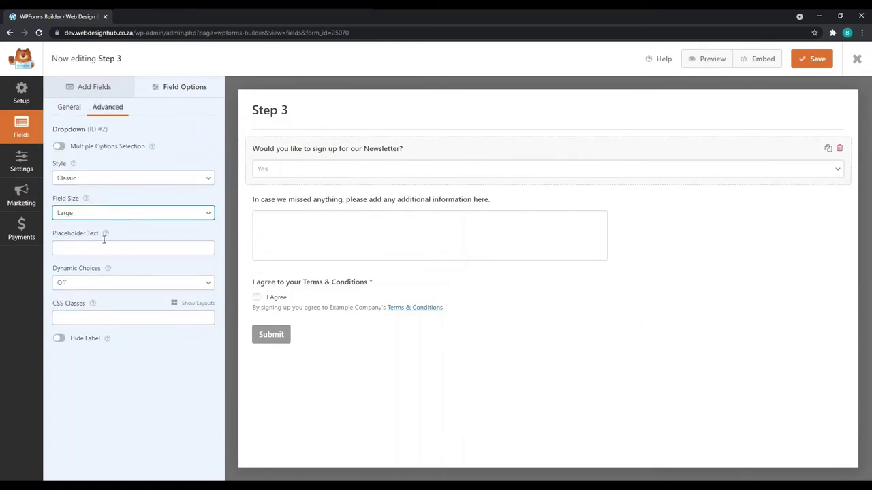
pyautogui.click(366, 200)
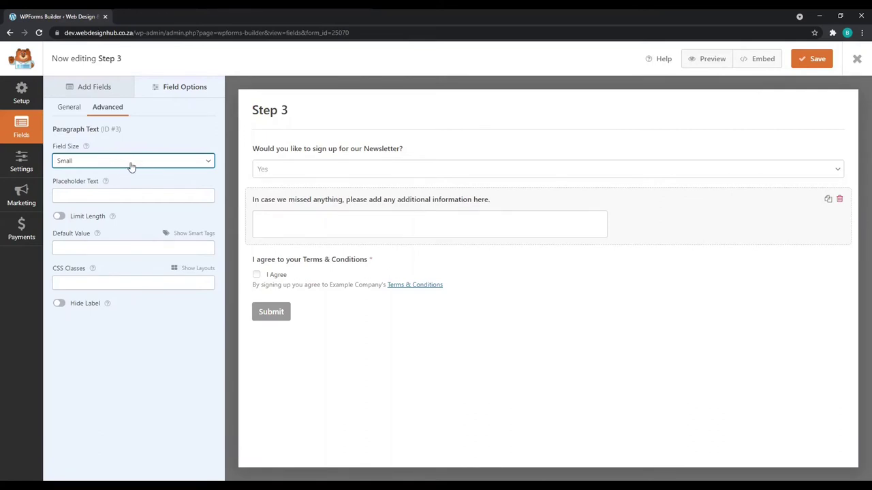
pyautogui.click(435, 262)
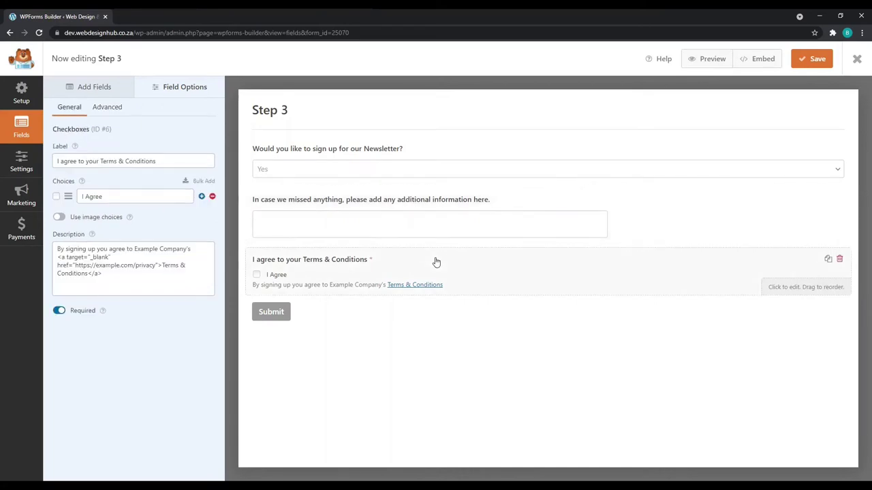
pyautogui.click(110, 108)
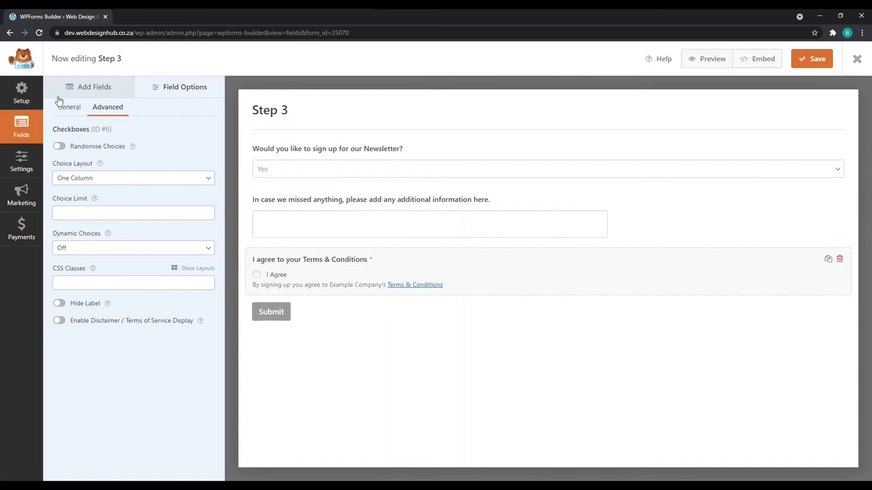
# Set the Step 3 form's submit button text to "Complete Sign Up"
pyautogui.click(21, 162)
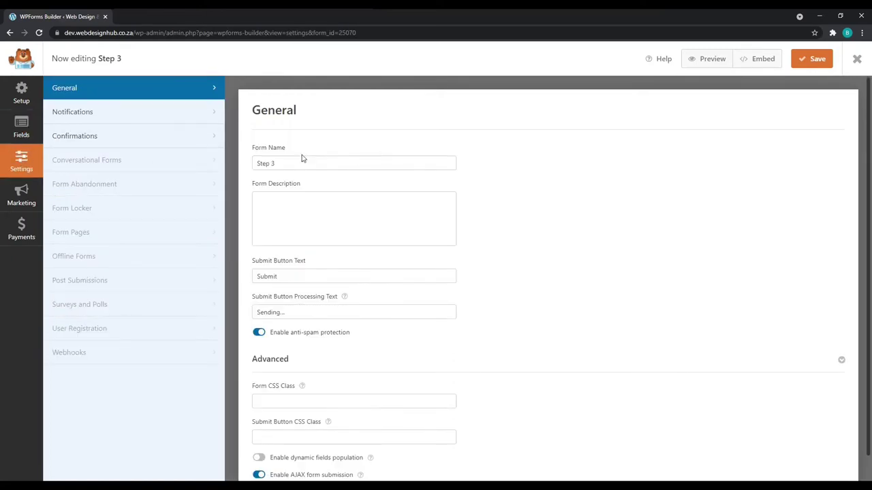
pyautogui.doubleClick(267, 276)
pyautogui.write('Comp')
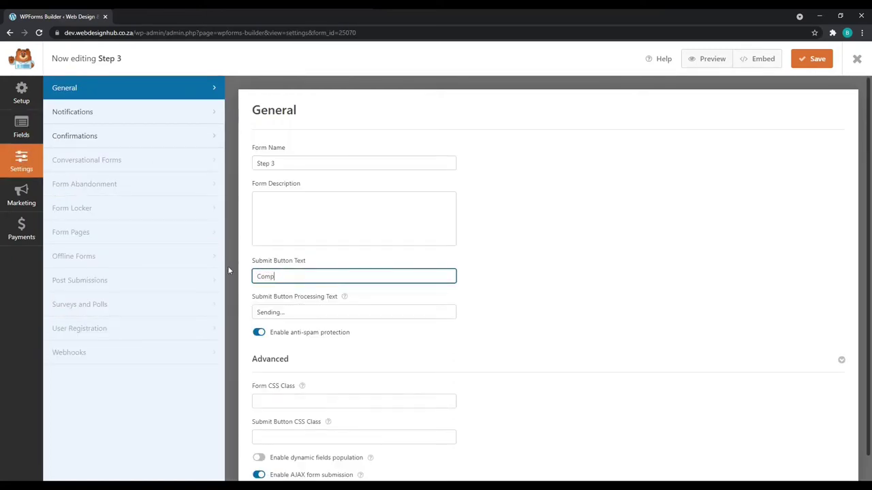
pyautogui.write('lete Sign Up')
# Set the confirmation message to "Your information has been submitted and we will be in contact with you within 24 Hours" and save the form
pyautogui.click(116, 139)
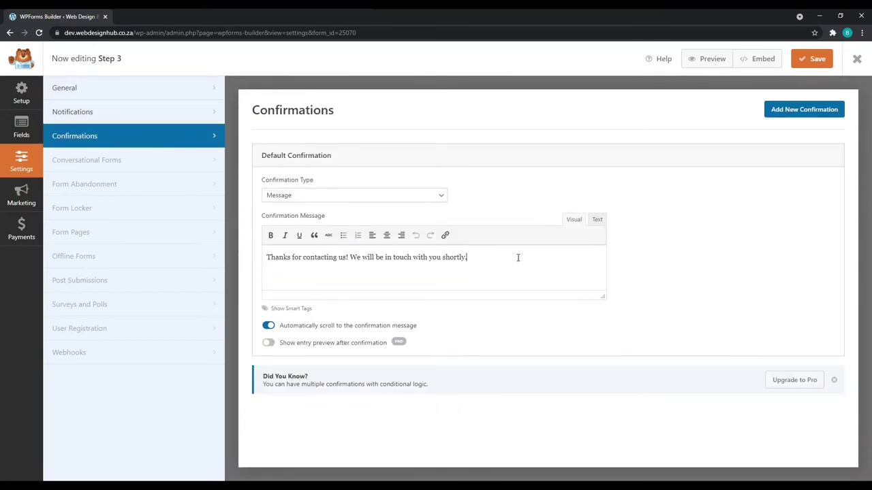
pyautogui.tripleClick(471, 262)
pyautogui.write('Your information has been submitted and we will be in contact with you within 24 Hours')
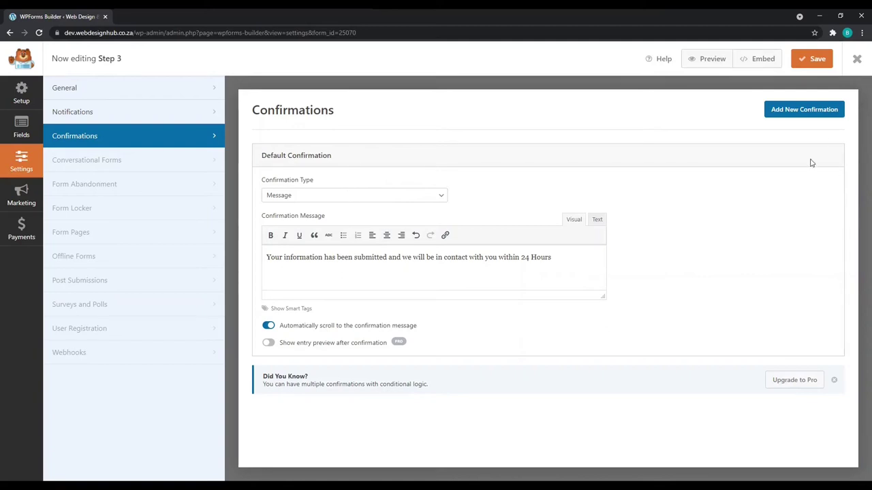
pyautogui.click(814, 61)
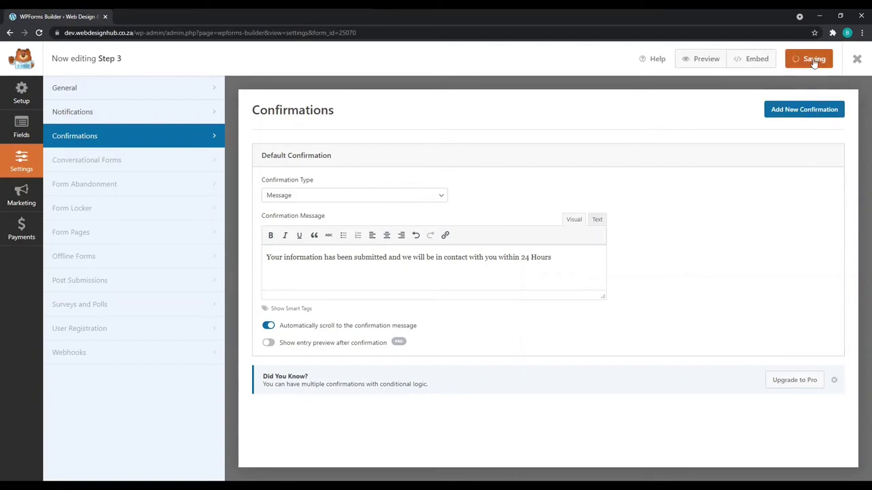
# Leave the form builder and publish a new page titled "Sign Up for our Online Course"
pyautogui.click(857, 60)
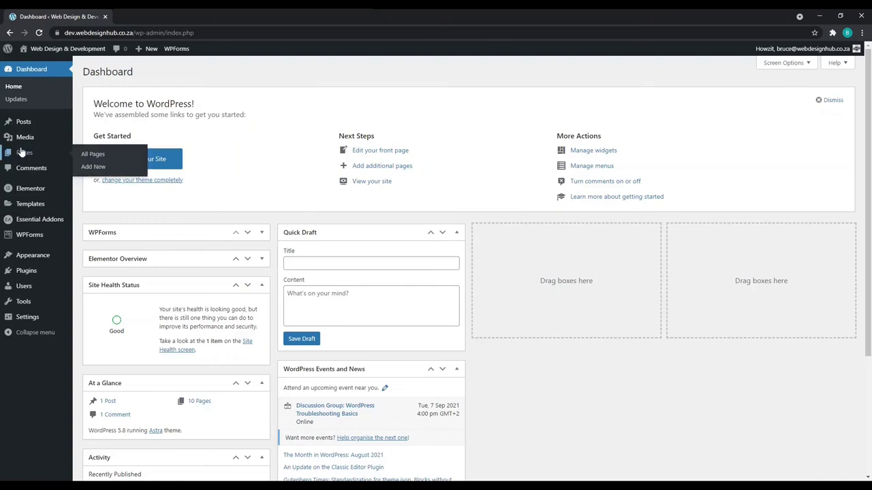
pyautogui.click(94, 167)
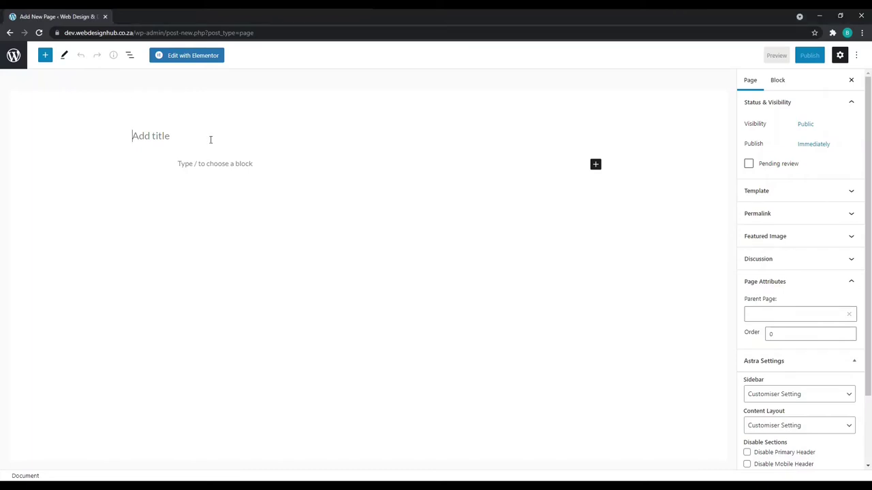
pyautogui.write('Sign Up for our Online Course')
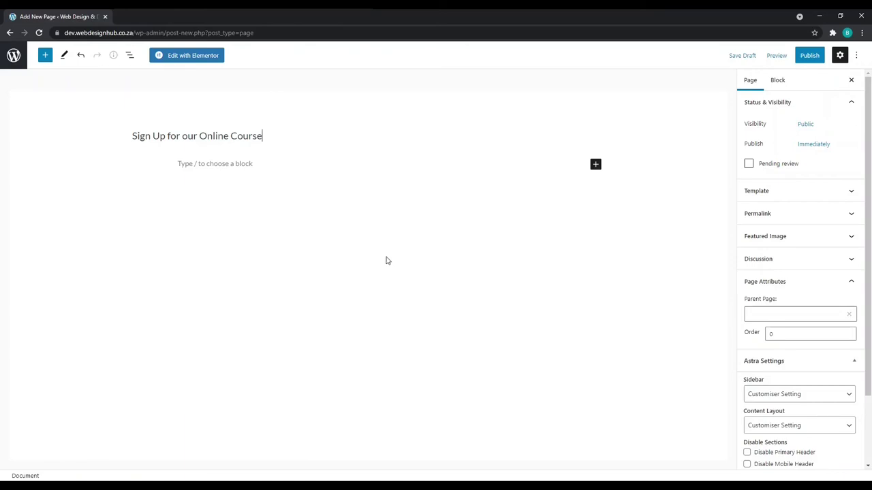
pyautogui.click(808, 59)
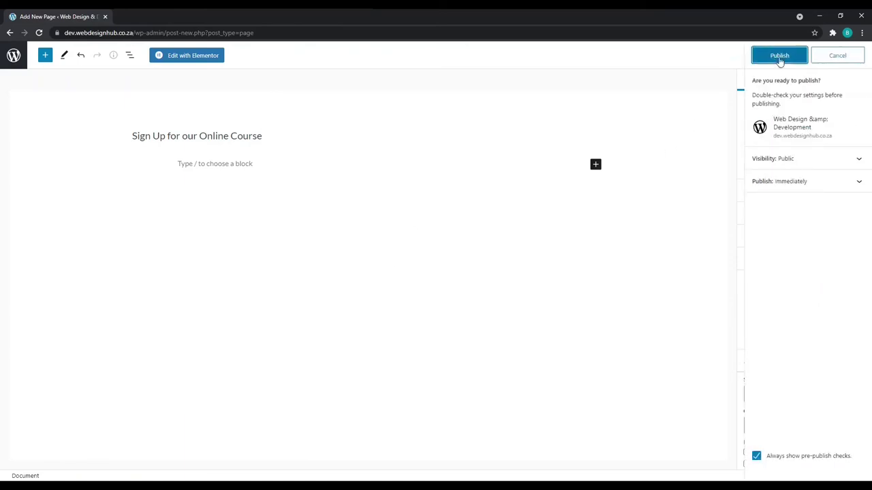
pyautogui.click(776, 60)
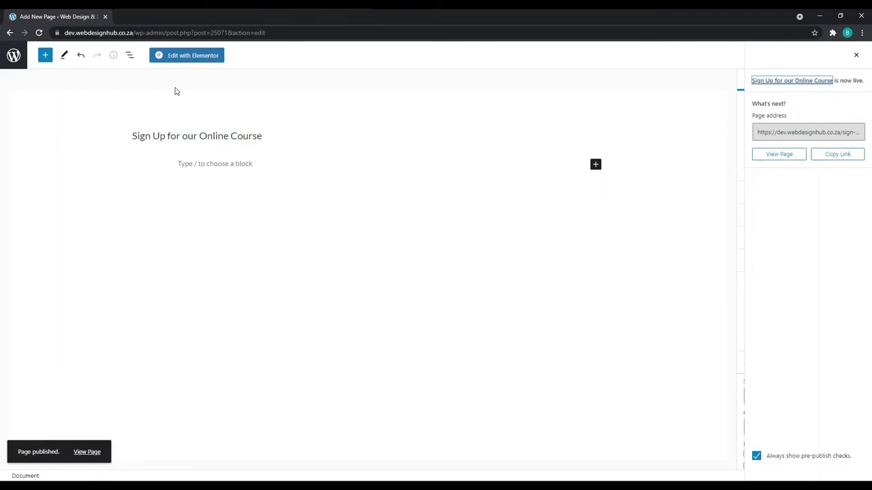
# Open the sign-up page in Elementor and change its page layout to a blank one without the site header and footer
pyautogui.click(194, 57)
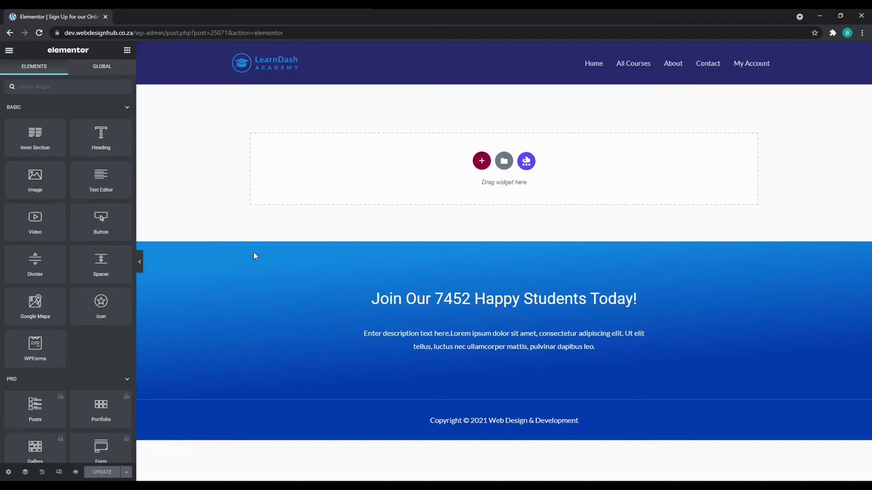
pyautogui.click(10, 473)
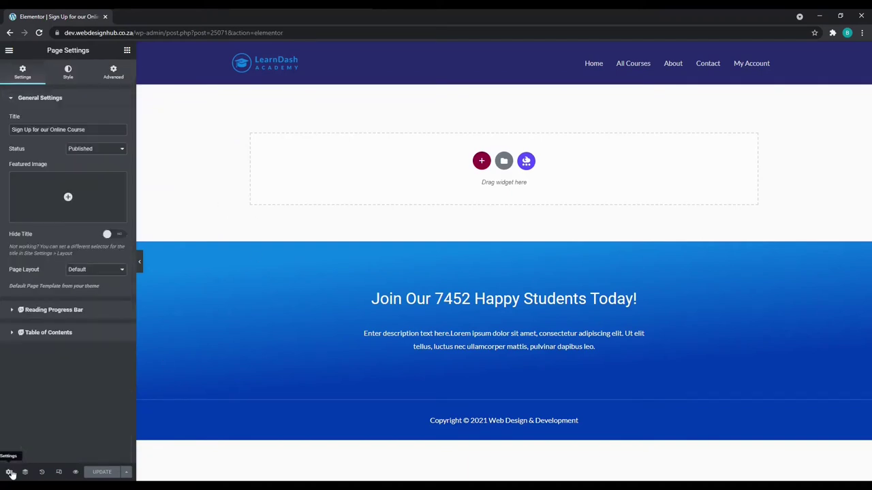
pyautogui.click(96, 285)
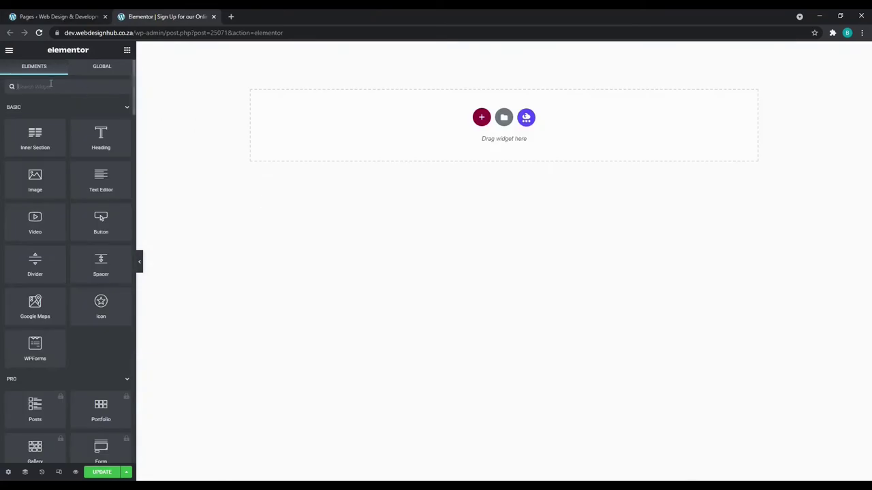
# Add the Essential Addons WPForms widget to the page, showing the Step 1 form with its title hidden
pyautogui.write('wp')
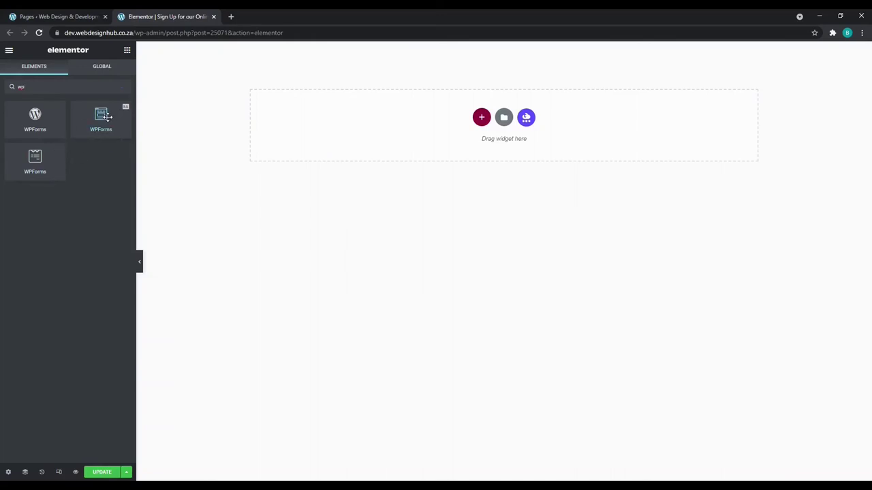
pyautogui.moveTo(107, 116); pyautogui.dragTo(411, 125)
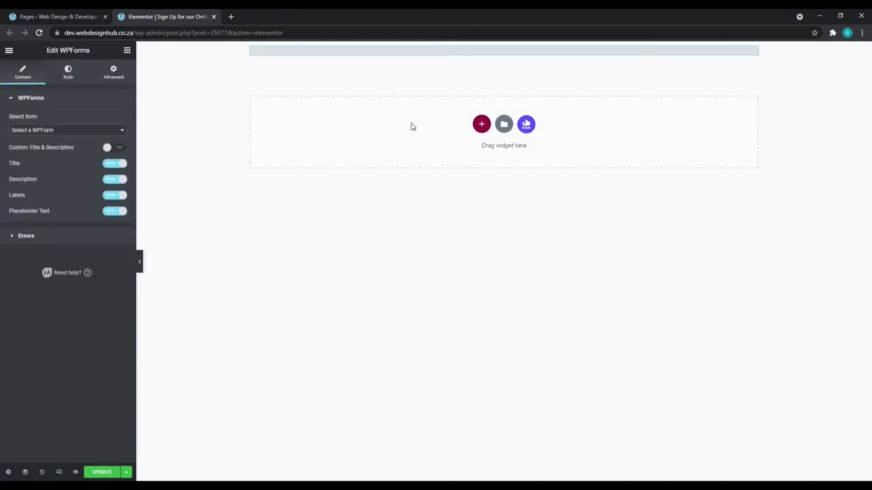
pyautogui.click(44, 154)
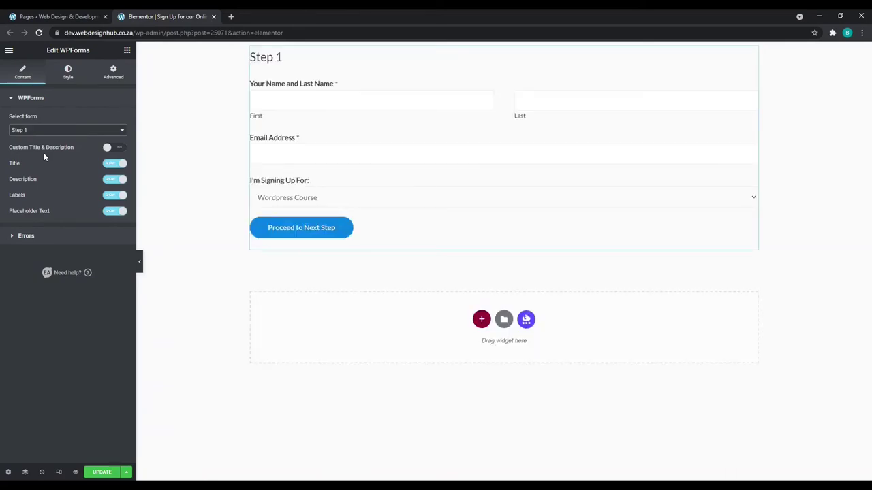
pyautogui.click(114, 165)
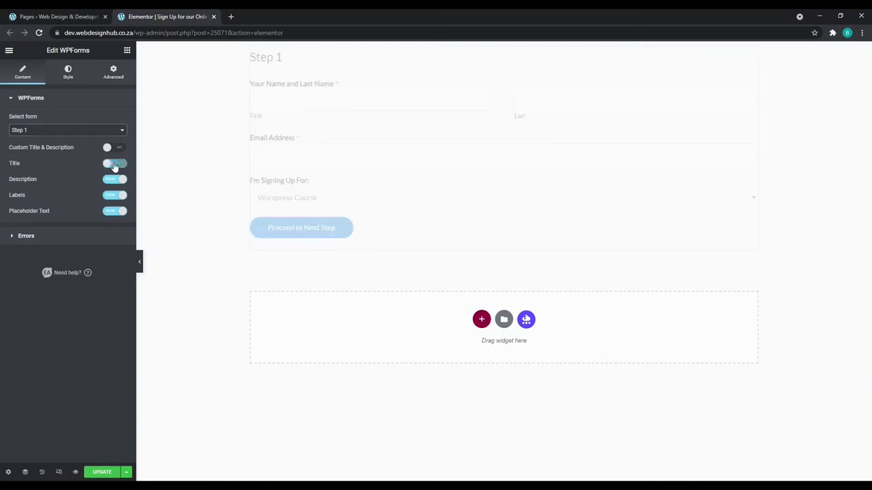
# Set the WPForms widget's padding to 30 px on all sides
pyautogui.click(113, 73)
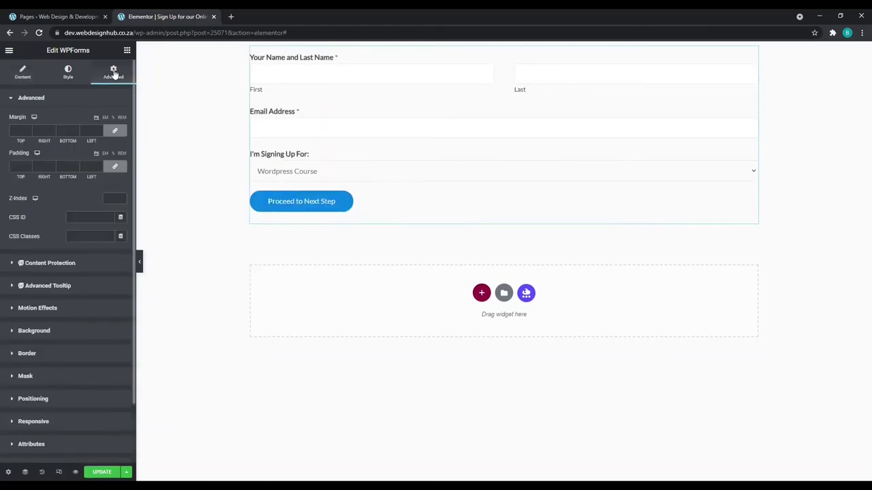
pyautogui.click(10, 166)
pyautogui.write('30')
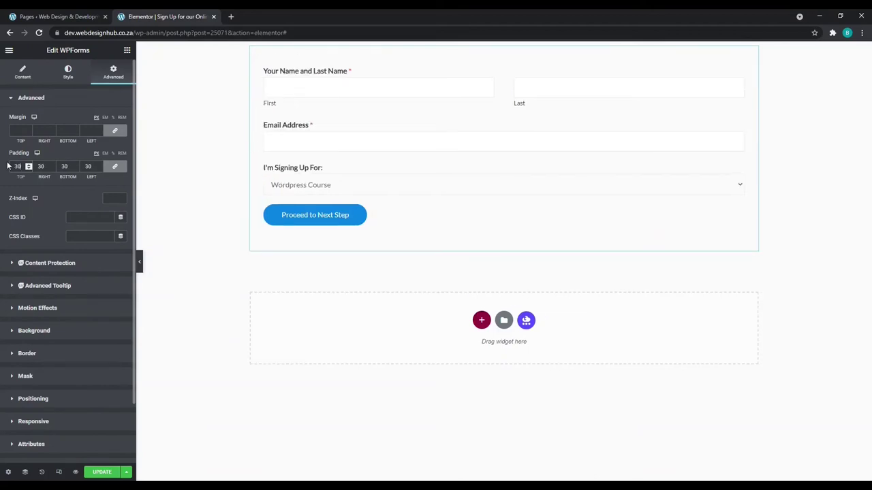
# Give the WPForms widget a default box shadow and a border radius of 15 px
pyautogui.click(57, 354)
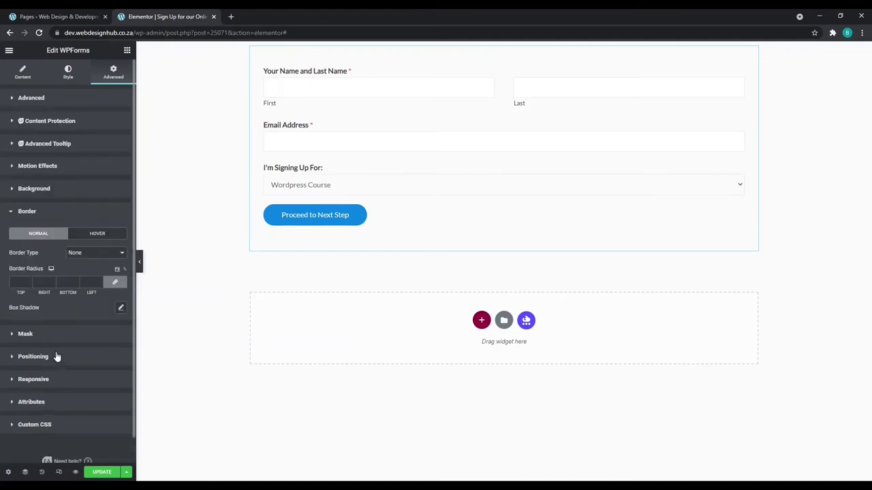
pyautogui.click(121, 310)
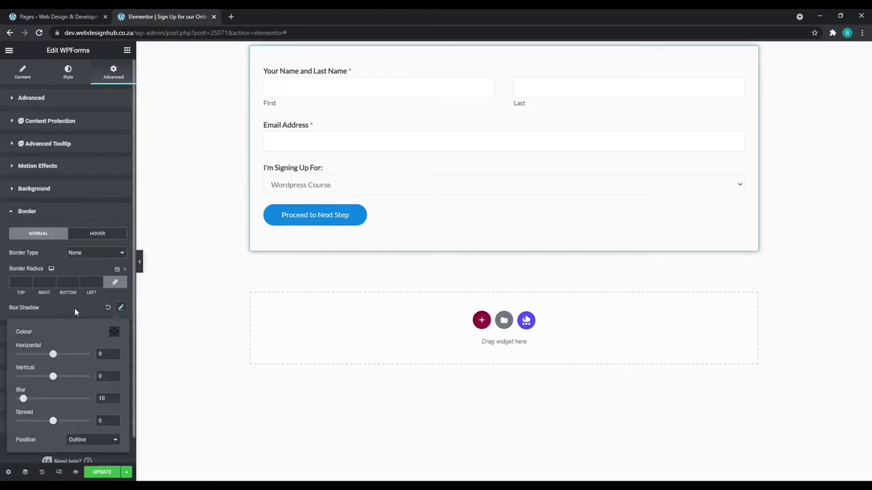
pyautogui.click(15, 282)
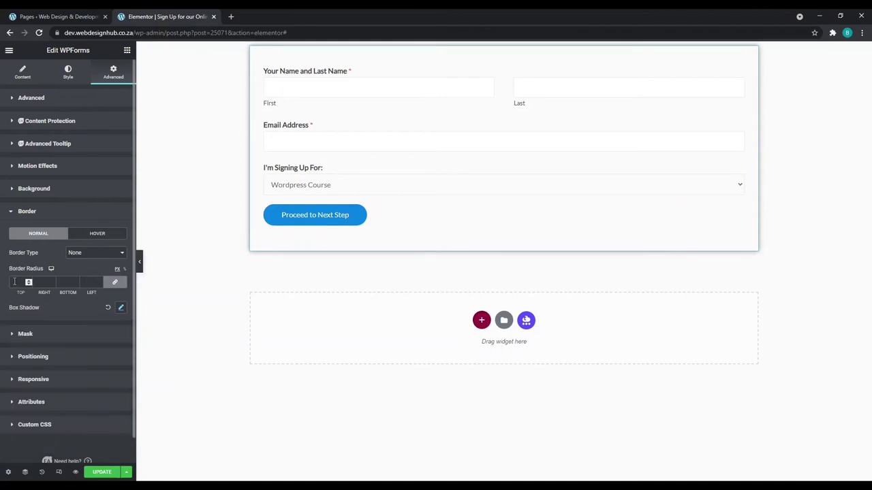
pyautogui.write('15')
# Make the form's "Proceed to Next Step" submit button full width
pyautogui.click(67, 72)
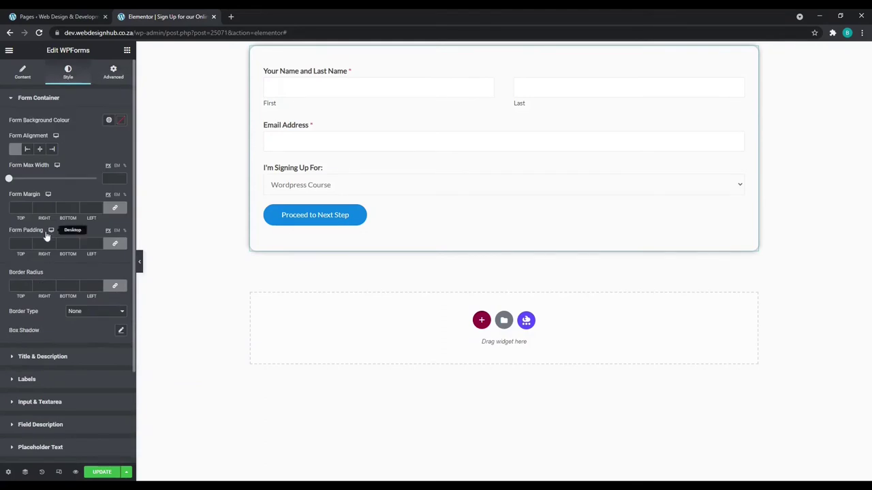
pyautogui.scroll(-3, 59, 235)
pyautogui.click(37, 375)
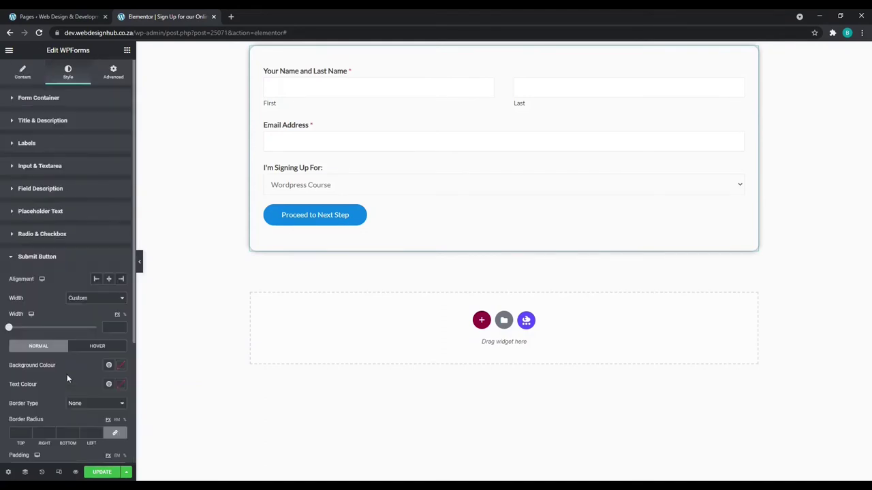
pyautogui.click(125, 317)
pyautogui.click(516, 242)
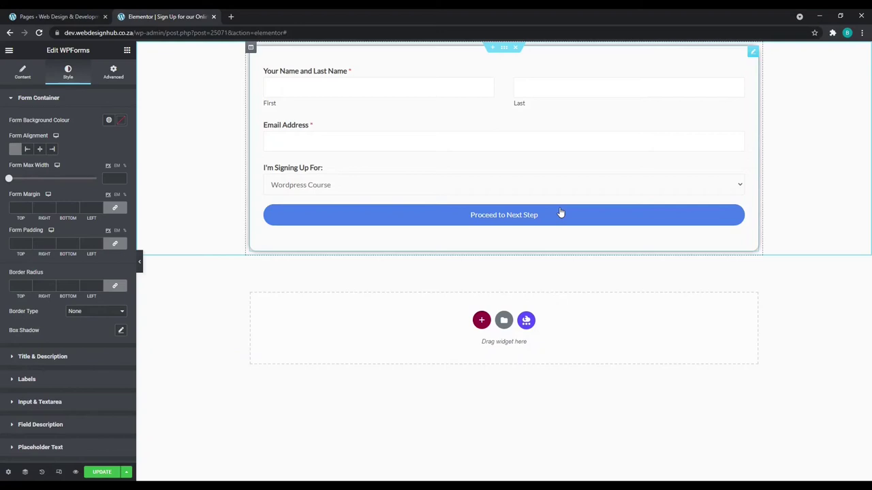
# Narrow the boxed content width of the form's section to 625
pyautogui.click(504, 47)
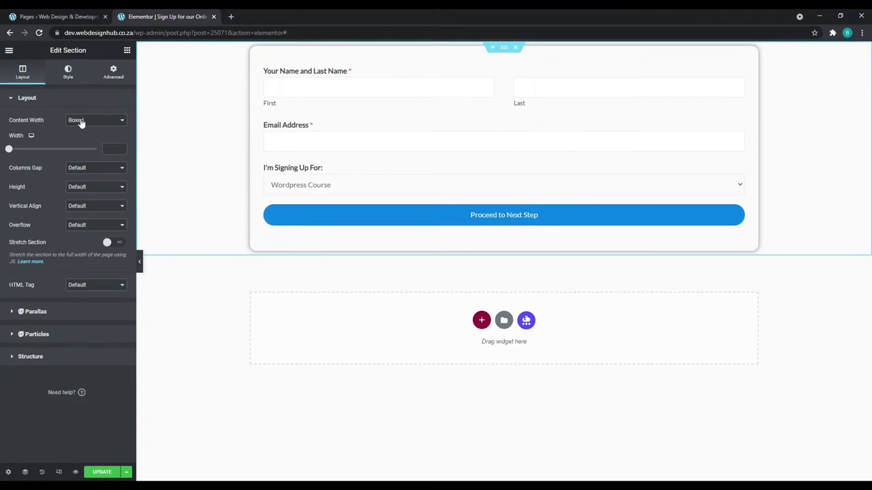
pyautogui.moveTo(8, 149); pyautogui.dragTo(19, 150)
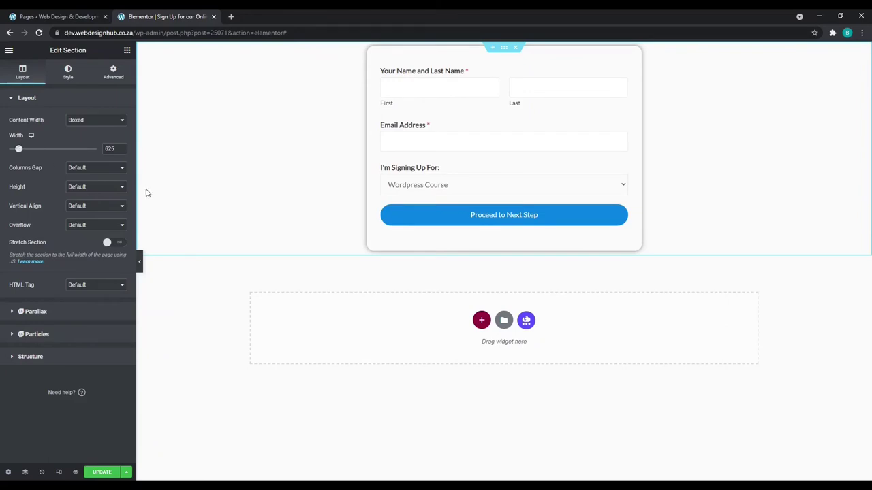
# Add an Image widget above the form and insert learn-dash-blue-logo.svg from the media library
pyautogui.click(127, 52)
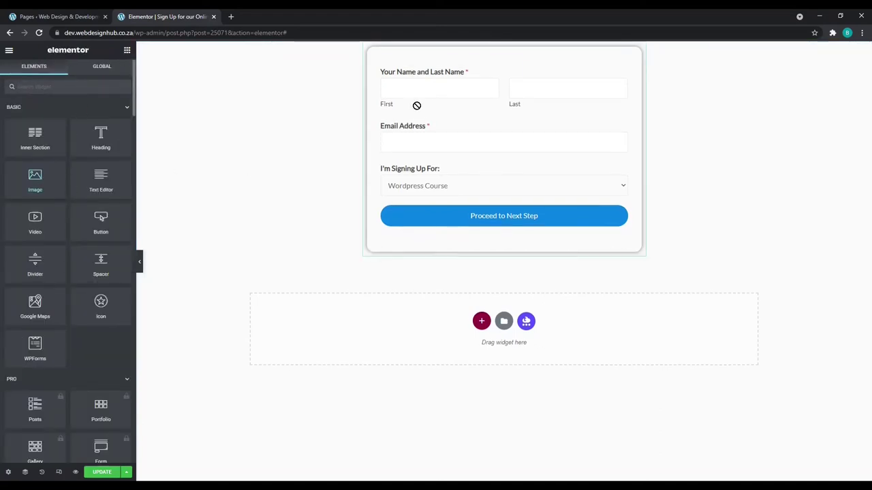
pyautogui.moveTo(431, 70); pyautogui.dragTo(432, 72)
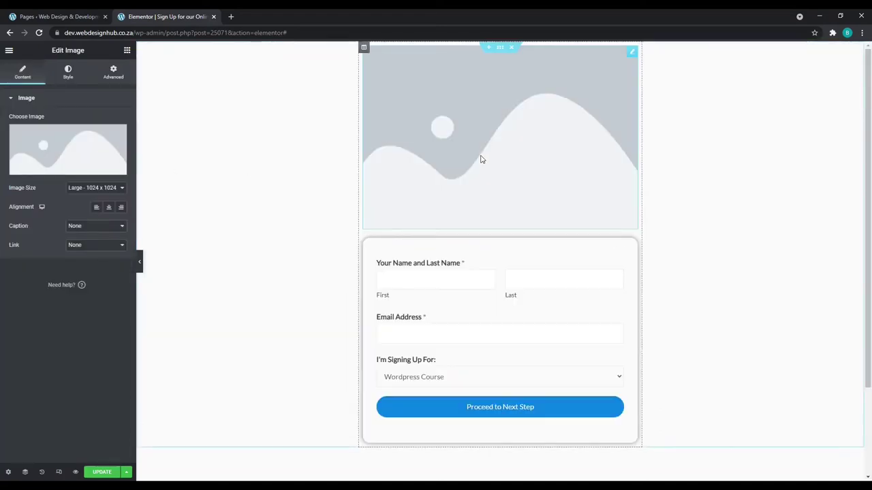
pyautogui.click(78, 162)
pyautogui.scroll(-1, 470, 348)
pyautogui.click(470, 344)
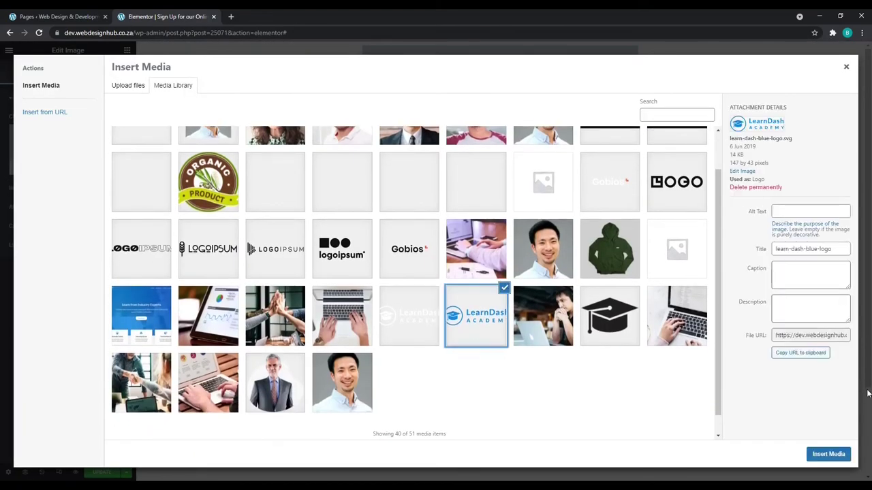
pyautogui.click(828, 454)
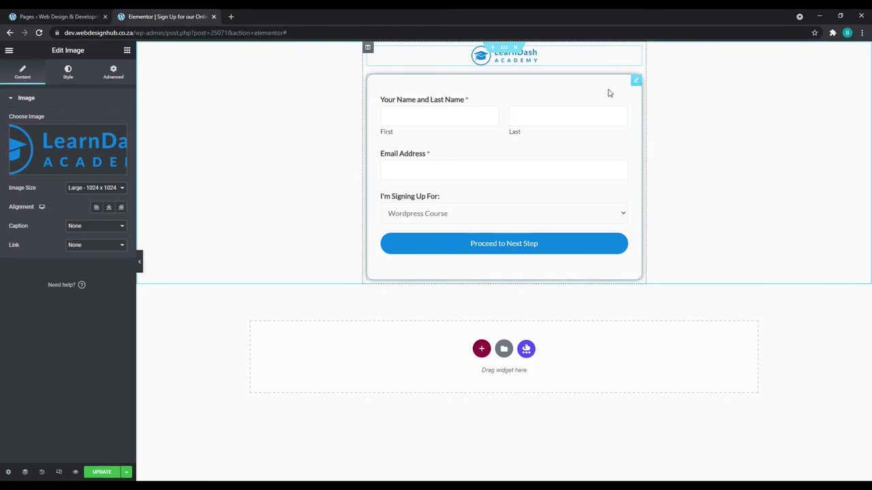
# Add a Spacer widget above the logo and set its space to 120 px
pyautogui.click(126, 50)
pyautogui.moveTo(101, 264); pyautogui.dragTo(461, 66)
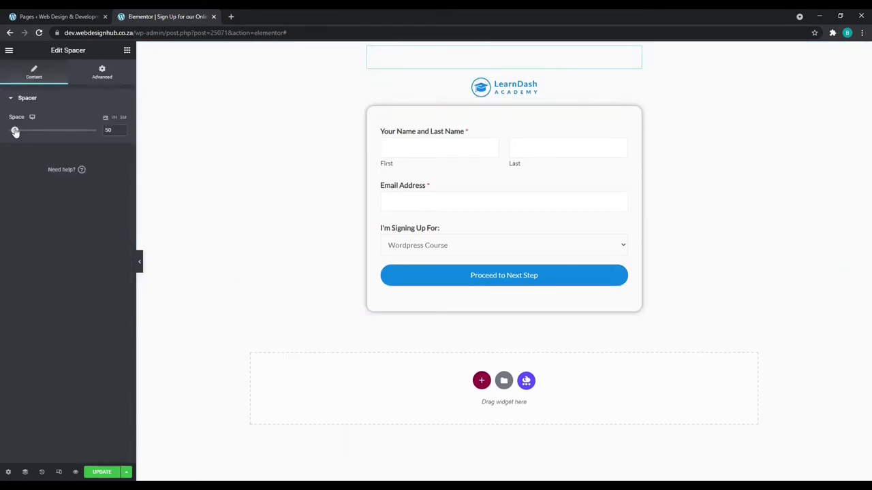
pyautogui.moveTo(15, 132); pyautogui.dragTo(25, 130)
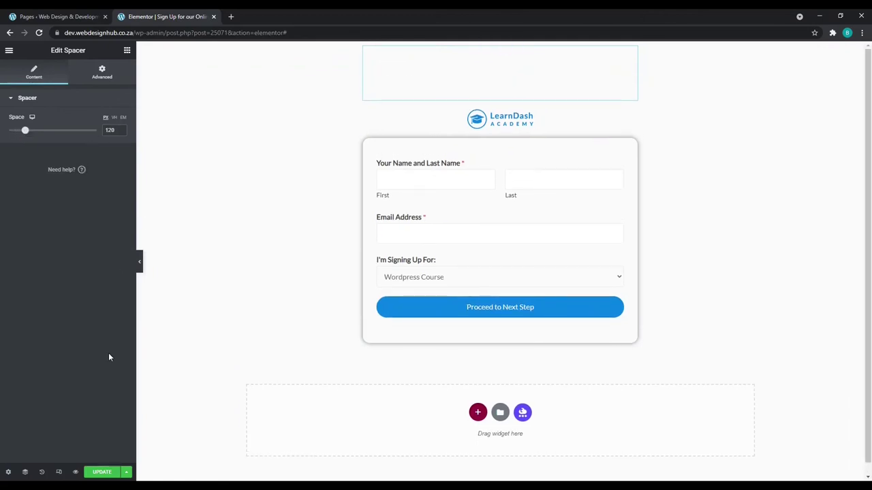
# Hide the spacer on tablet and mobile, and update the page
pyautogui.click(102, 73)
pyautogui.scroll(-2, 77, 330)
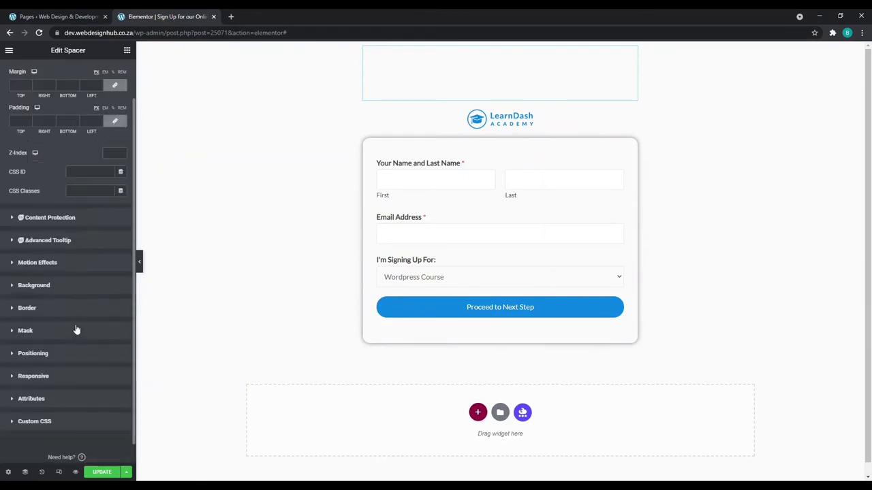
pyautogui.click(61, 378)
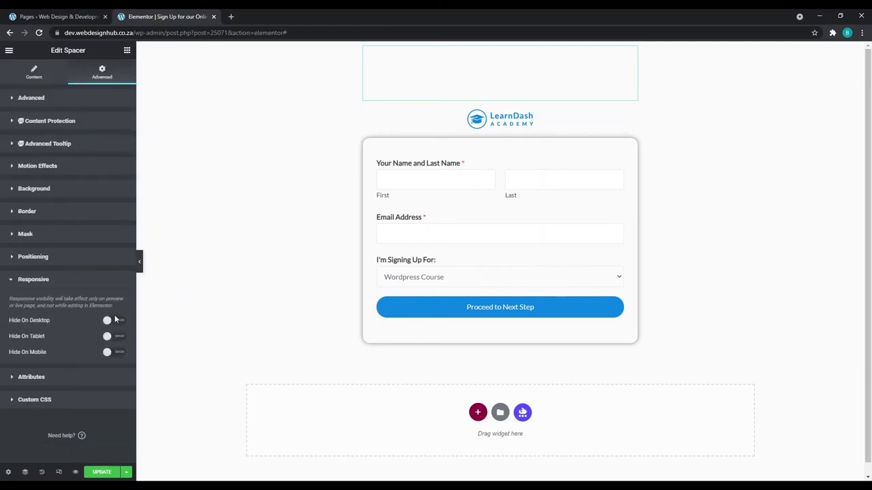
pyautogui.click(110, 337)
pyautogui.click(112, 352)
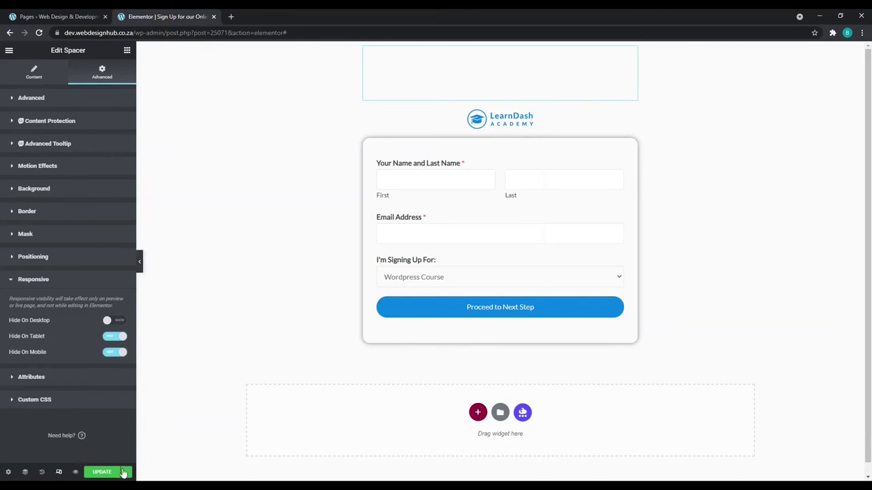
pyautogui.click(101, 471)
# Review the live Sign Up for our Online Course page in desktop and mobile views, and return to the pages list
pyautogui.click(72, 18)
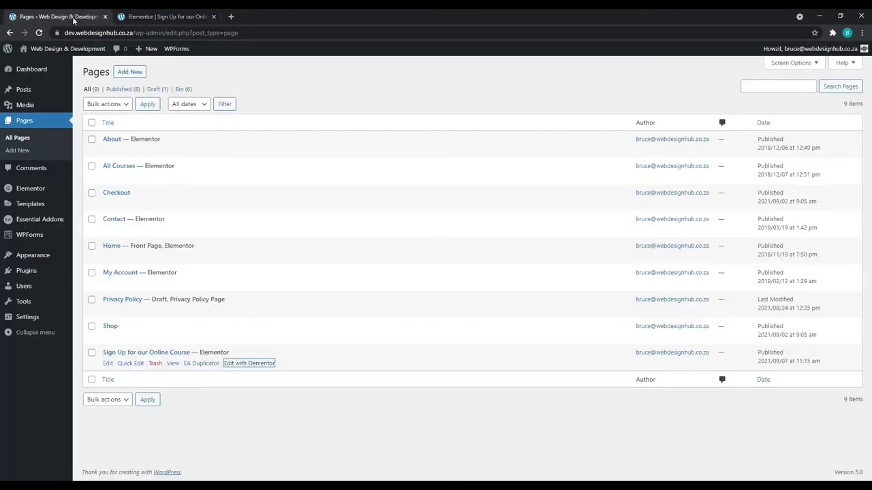
pyautogui.click(38, 32)
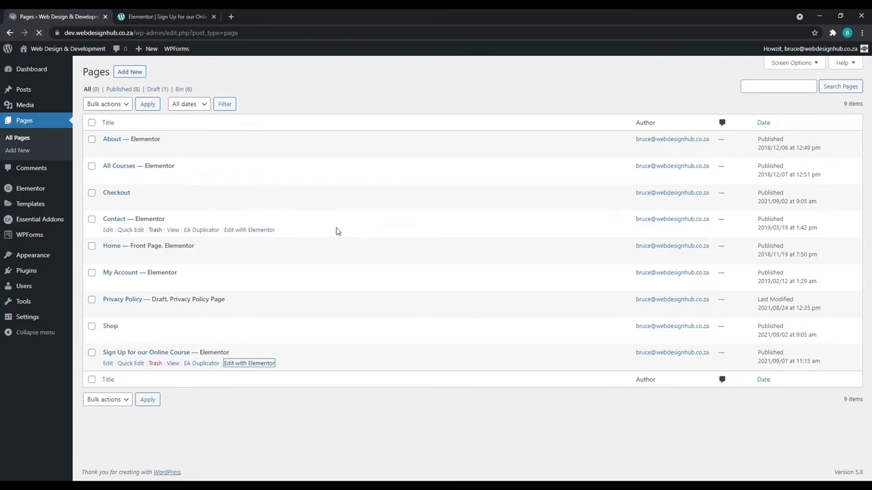
pyautogui.keyDown('ctrl'); pyautogui.click(173, 364); pyautogui.keyUp('ctrl')
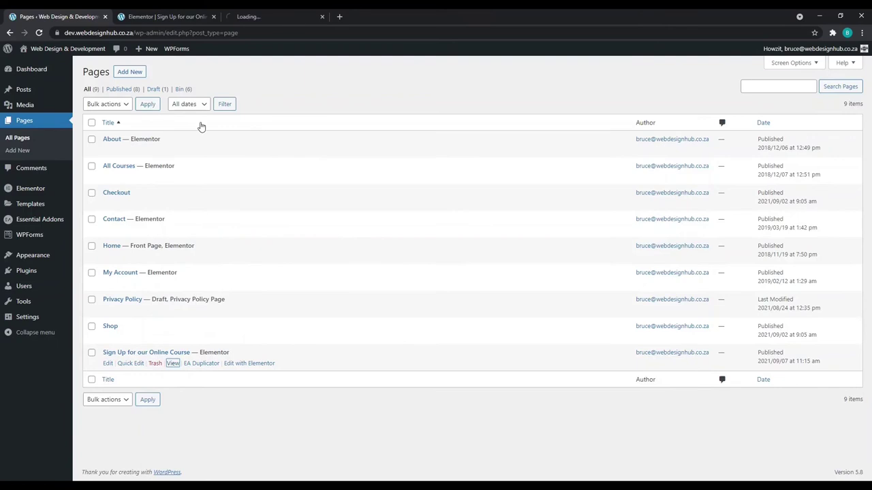
pyautogui.click(279, 17)
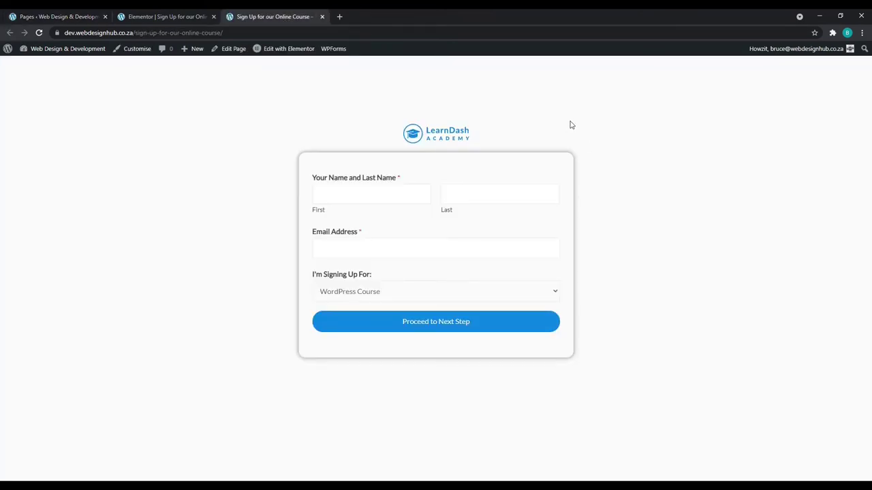
pyautogui.hotkey('ctrl', 'shift', 'i')
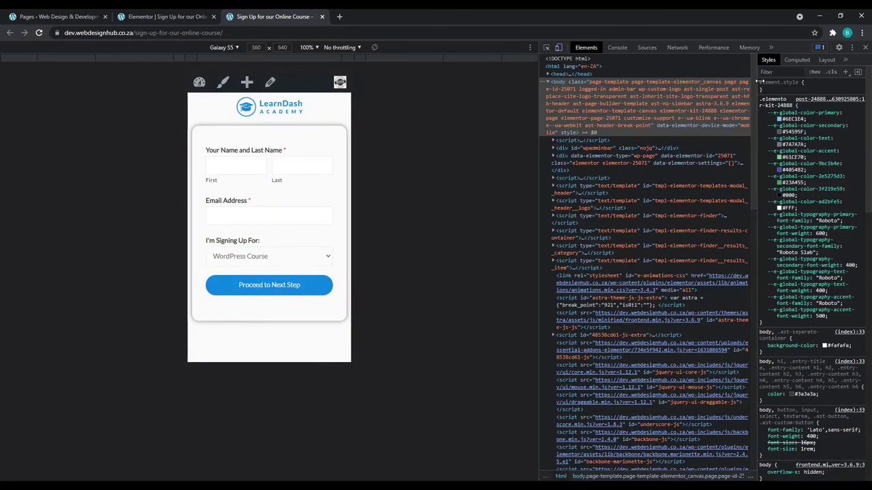
pyautogui.click(866, 48)
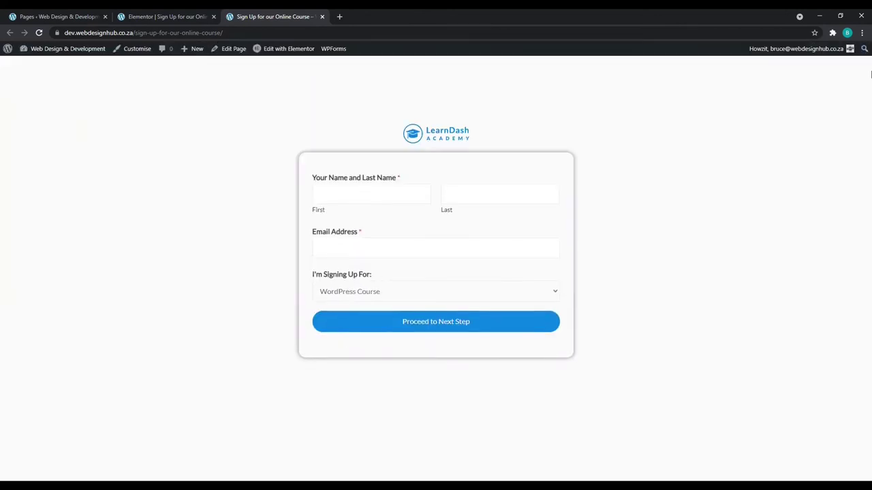
pyautogui.click(322, 17)
pyautogui.hotkey('ctrl', 'shift', 'Tab')
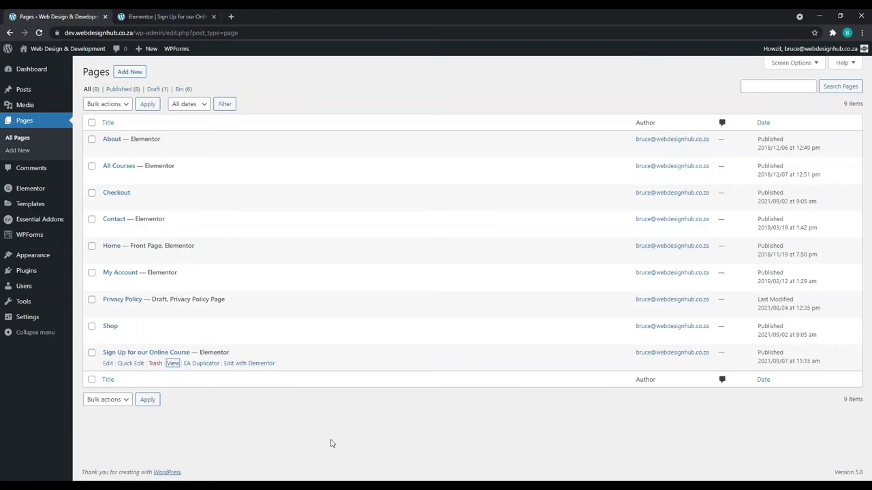
# Create two copies of the Sign Up for our Online Course page with EA Duplicator
pyautogui.click(228, 419)
pyautogui.click(201, 363)
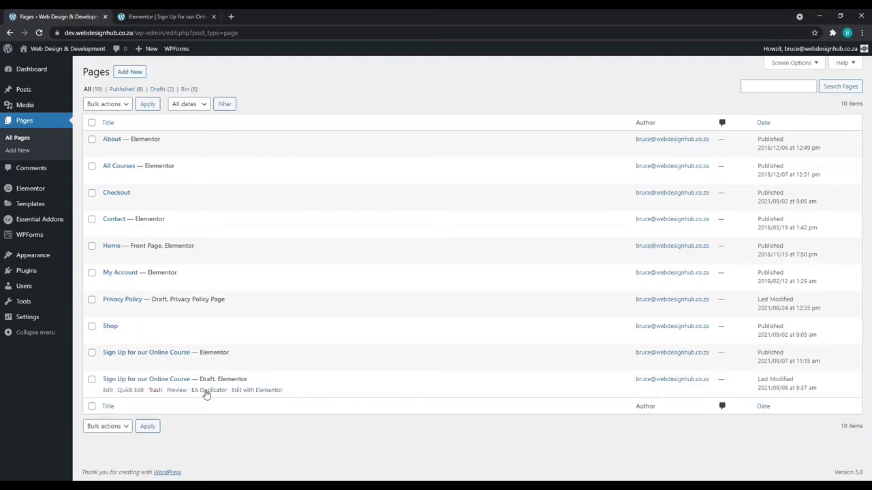
pyautogui.click(207, 393)
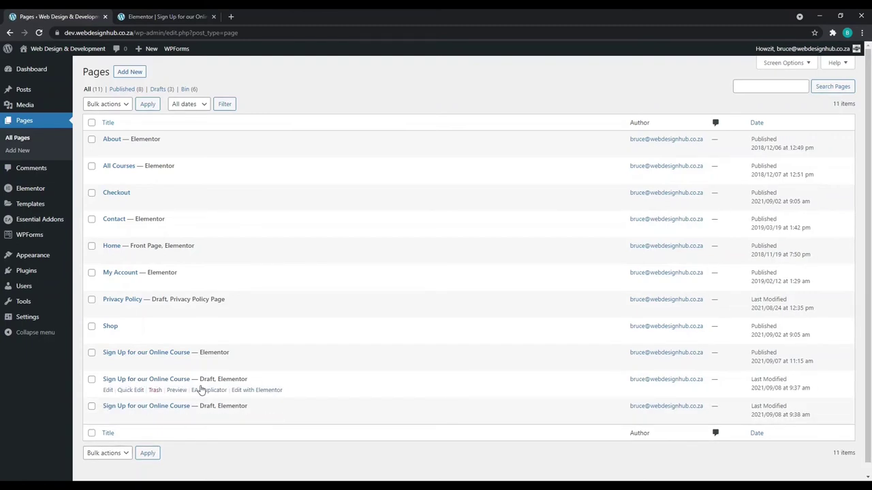
# Edit the first draft copy with Elementor, switch its WPForms widget to the Step 2 form, and publish the page
pyautogui.click(251, 391)
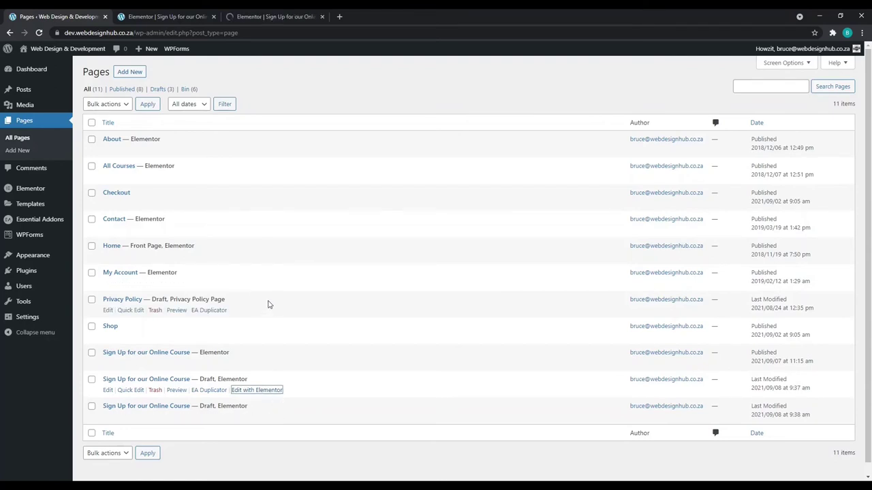
pyautogui.click(214, 17)
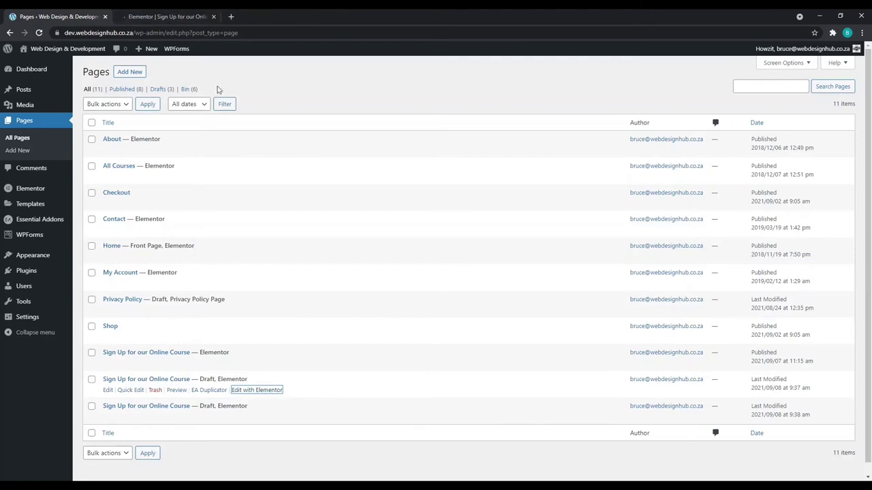
pyautogui.click(174, 17)
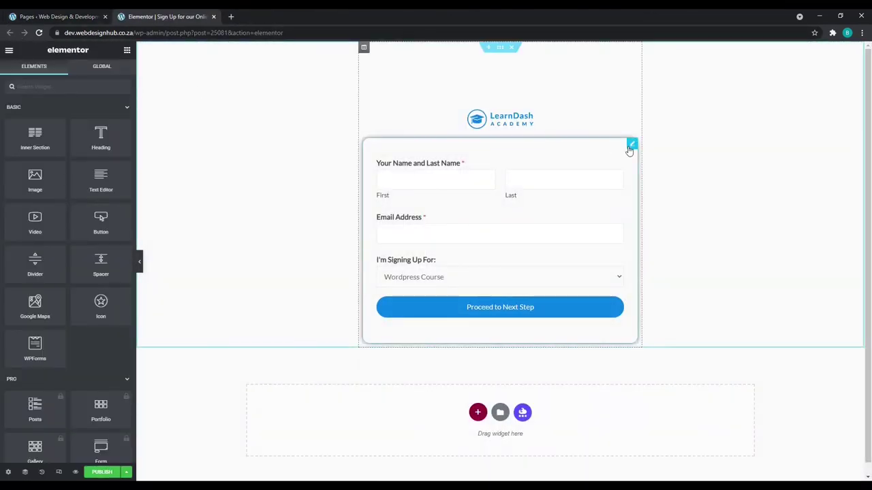
pyautogui.click(632, 144)
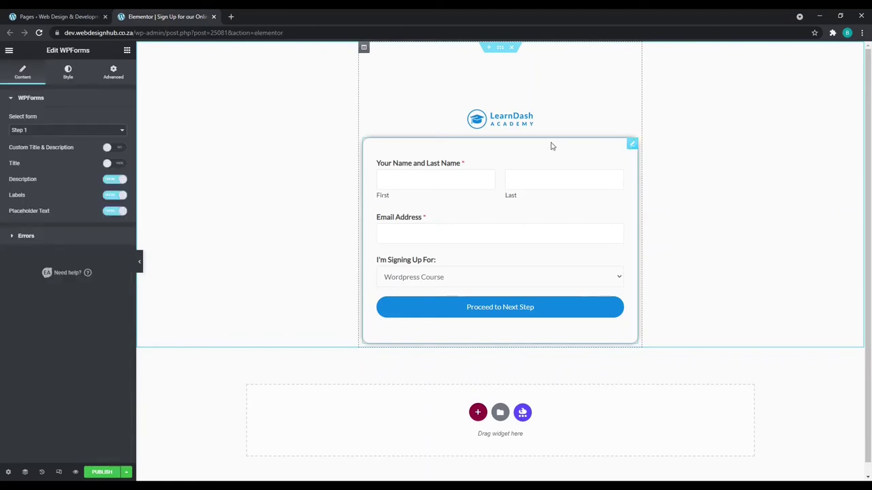
pyautogui.click(47, 164)
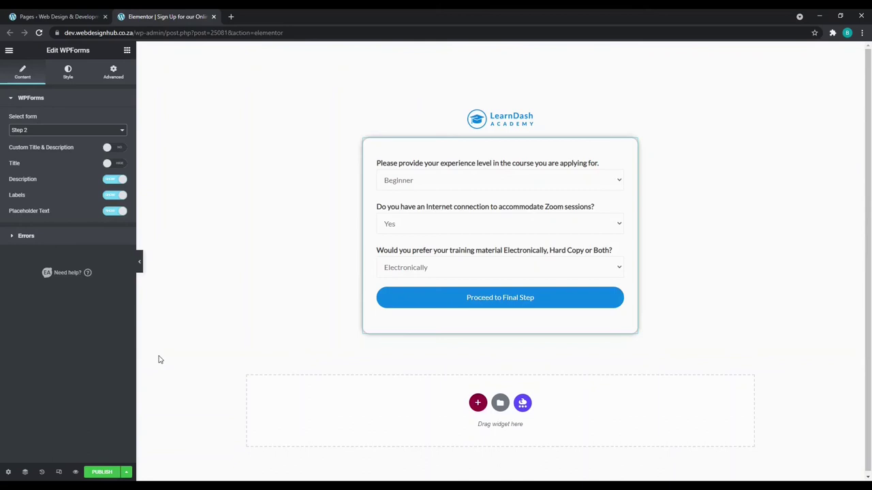
pyautogui.click(104, 473)
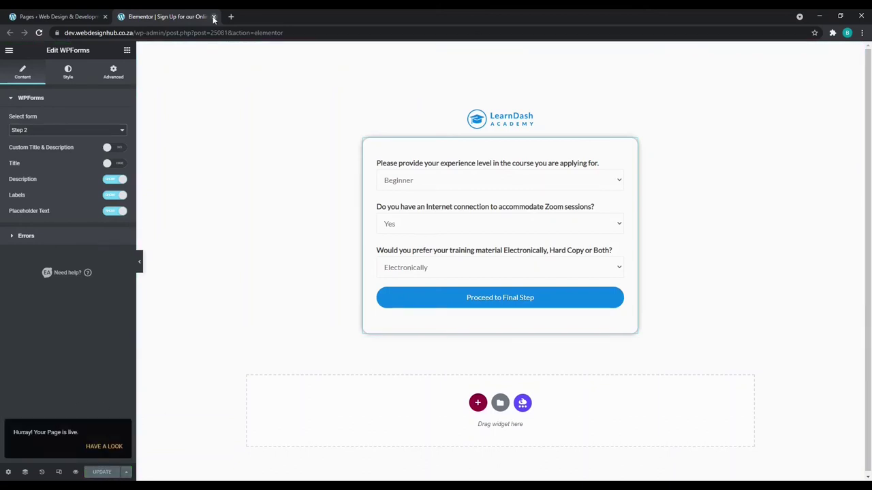
pyautogui.hotkey('ctrl', 'w')
# Refresh the pages list and rename the first sign-up page in it to "Sign Up for our Online Course-2" with Quick Edit
pyautogui.press('F5')
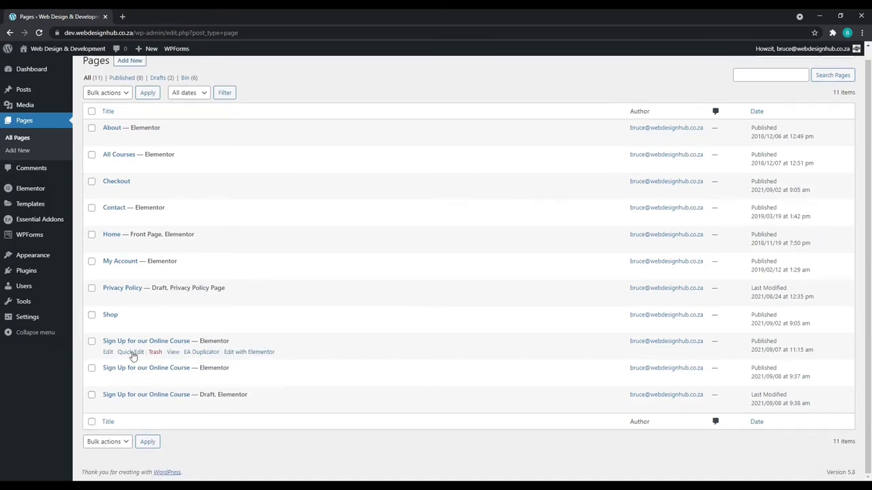
pyautogui.click(131, 352)
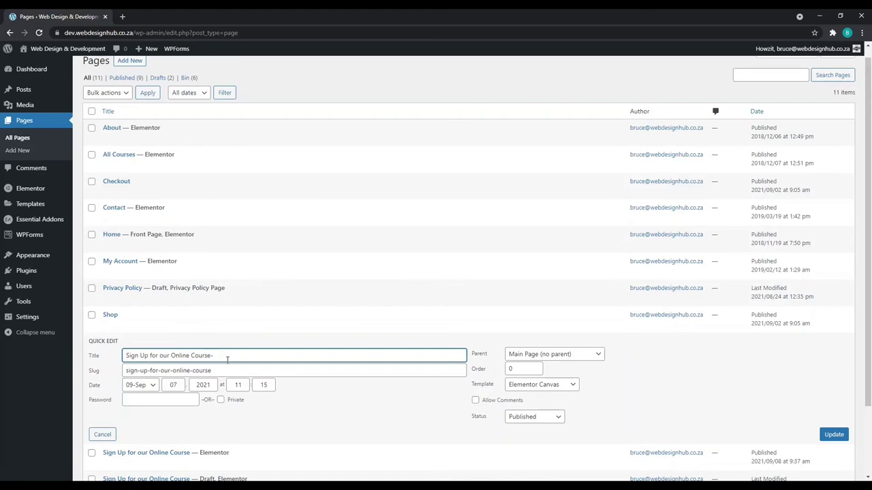
pyautogui.write('-2')
pyautogui.click(828, 435)
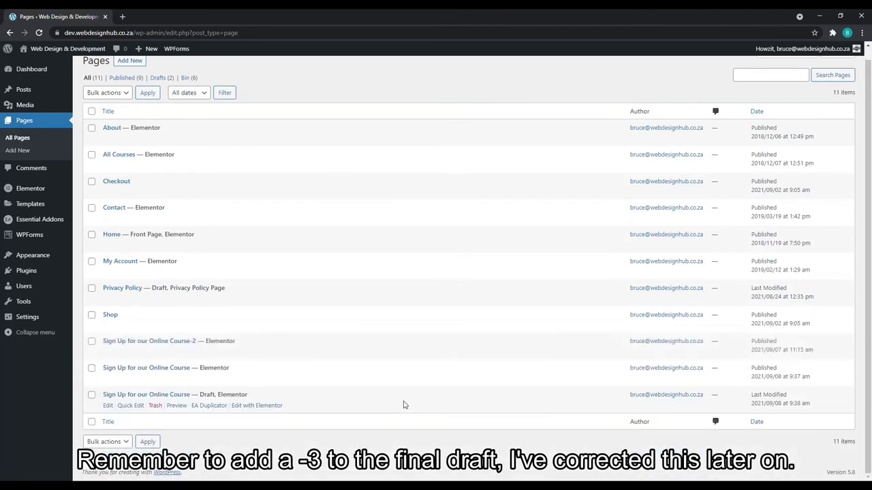
# Edit the remaining draft copy with Elementor, switch its WPForms widget to the Step 3 form, and publish the page
pyautogui.click(256, 408)
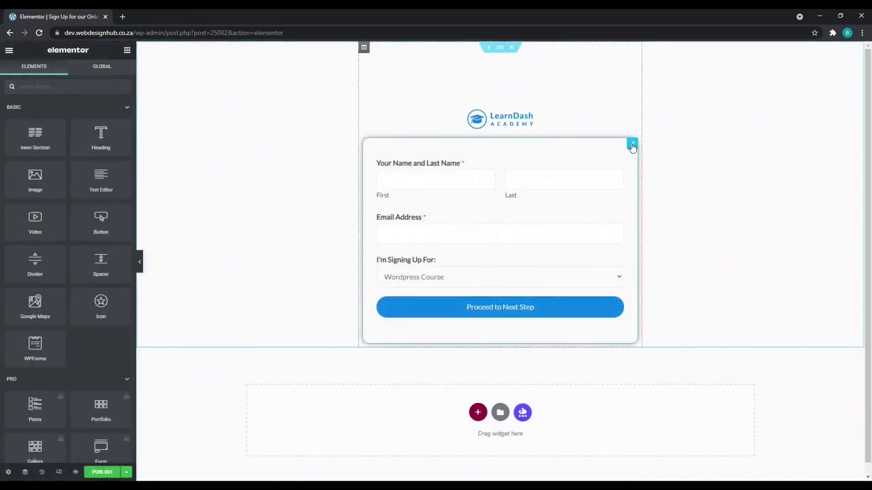
pyautogui.click(632, 146)
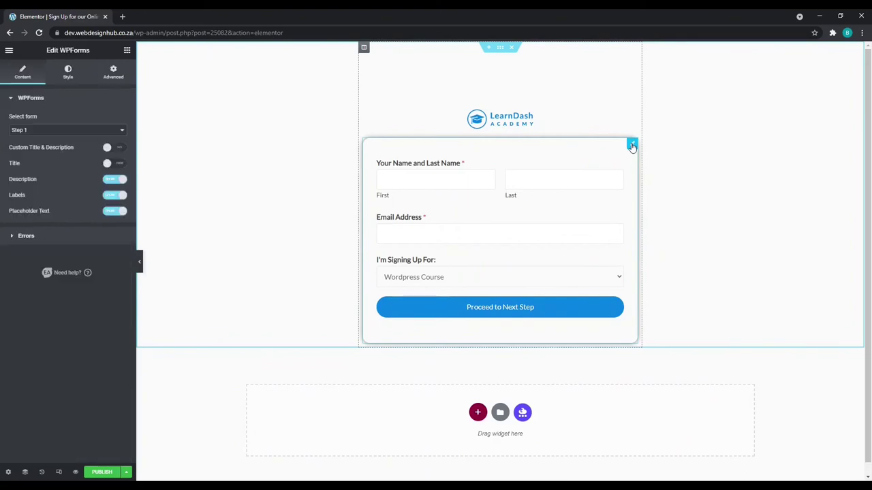
pyautogui.click(32, 165)
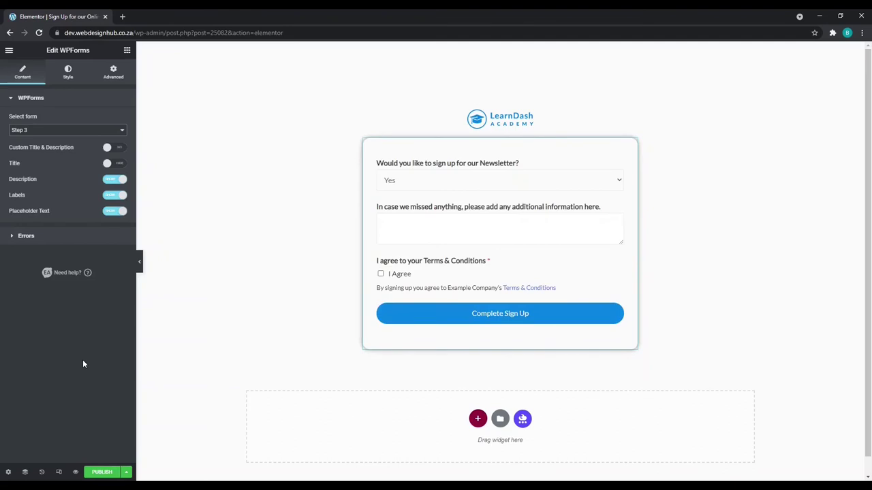
pyautogui.click(103, 473)
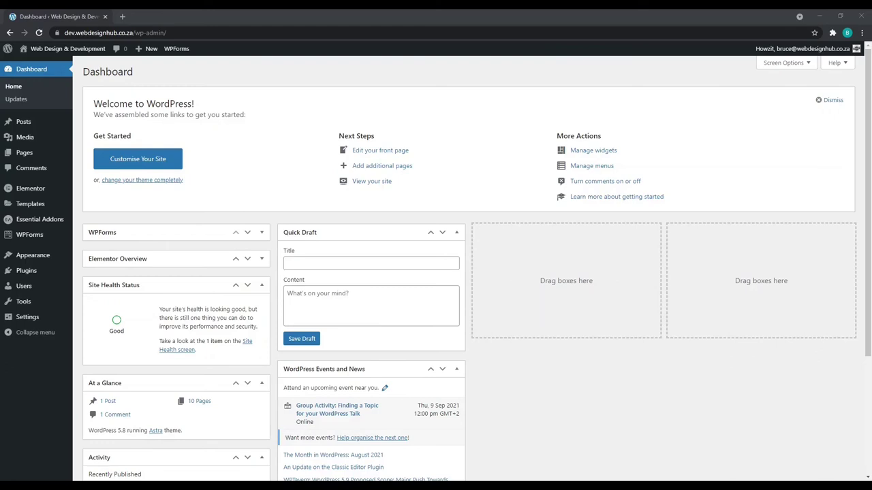
# Open the site's pages list and bring up the WPForms overview of all forms in a separate browser tab
pyautogui.click(24, 154)
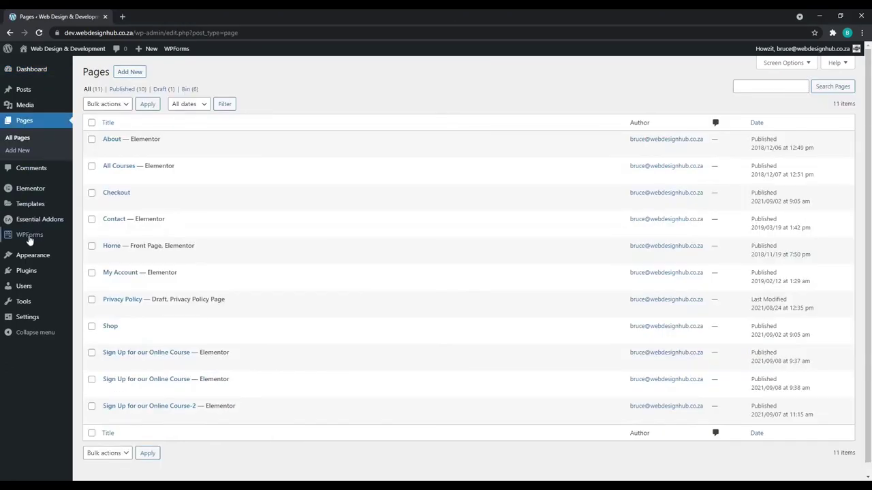
pyautogui.moveTo(31, 236)
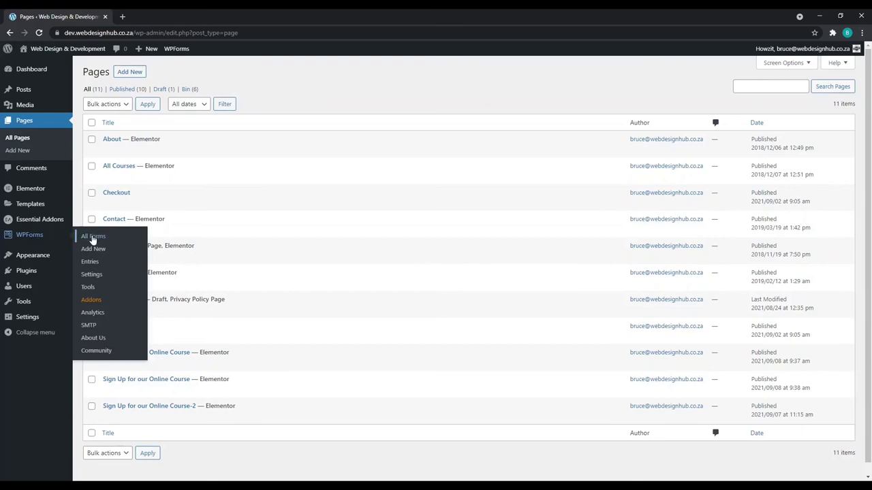
pyautogui.middleClick(114, 248)
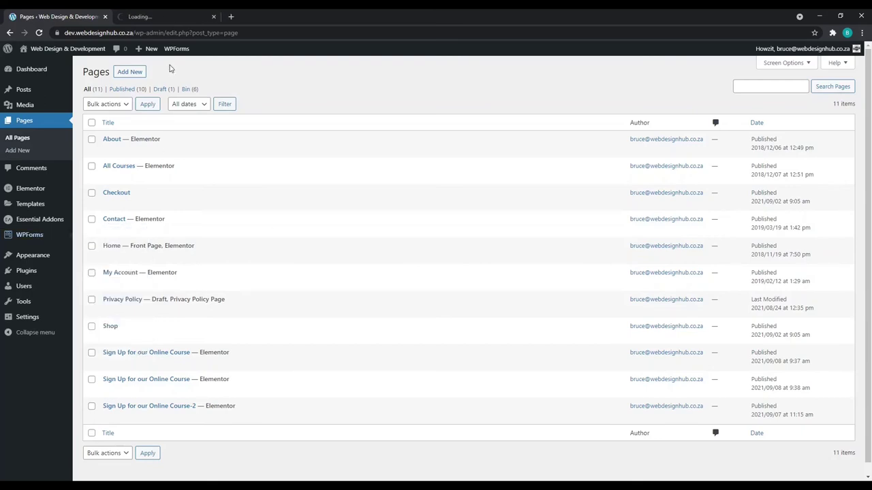
pyautogui.click(171, 17)
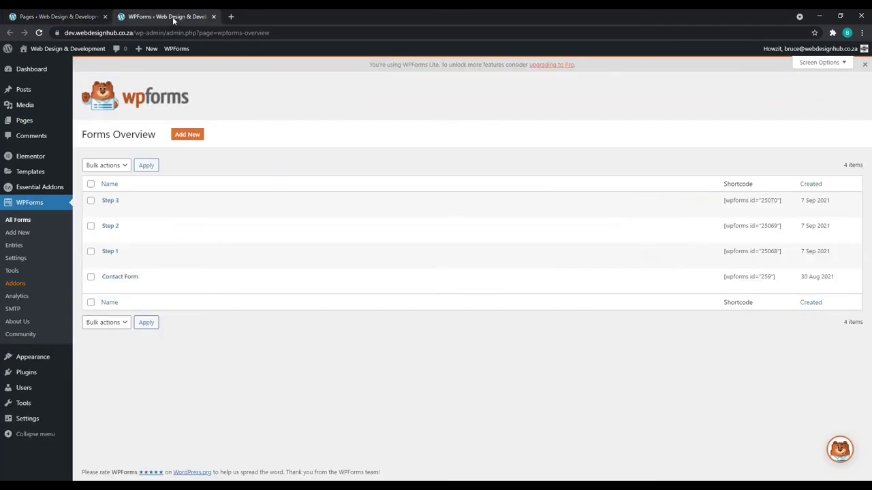
# Open the Step 1 form's confirmation settings and set the confirmation type to Go to URL (Redirect)
pyautogui.moveTo(116, 255)
pyautogui.click(107, 261)
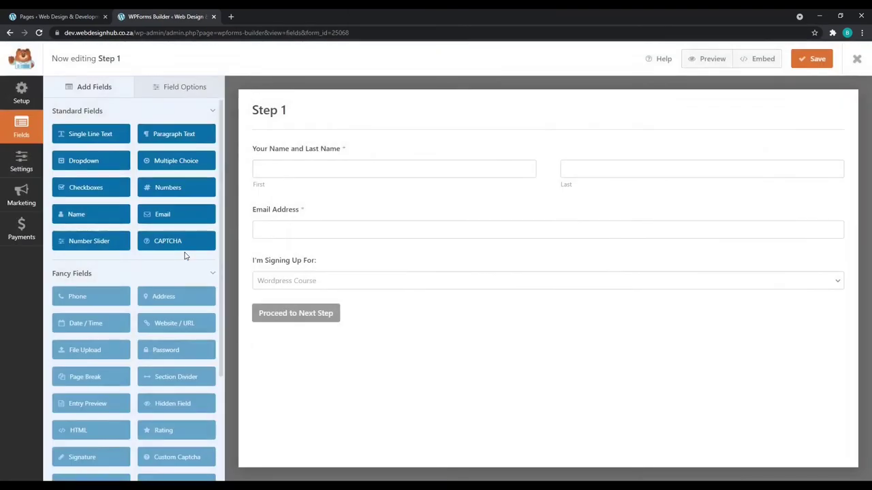
pyautogui.click(20, 161)
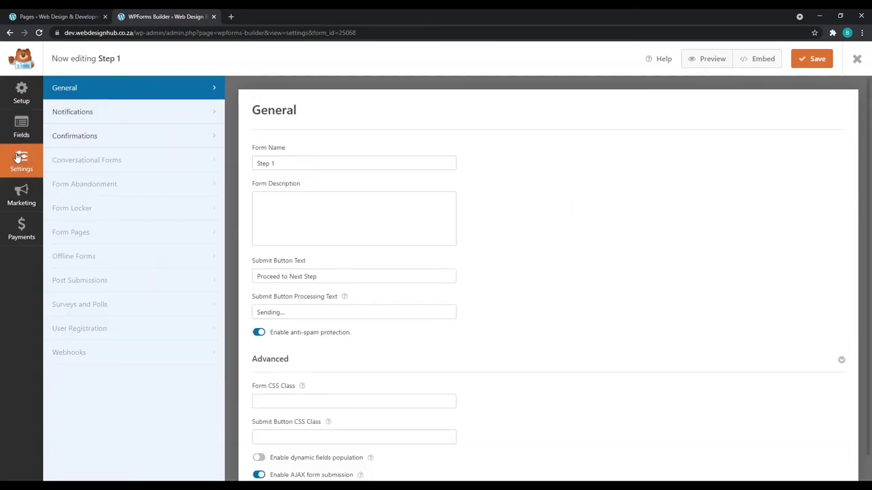
pyautogui.click(169, 139)
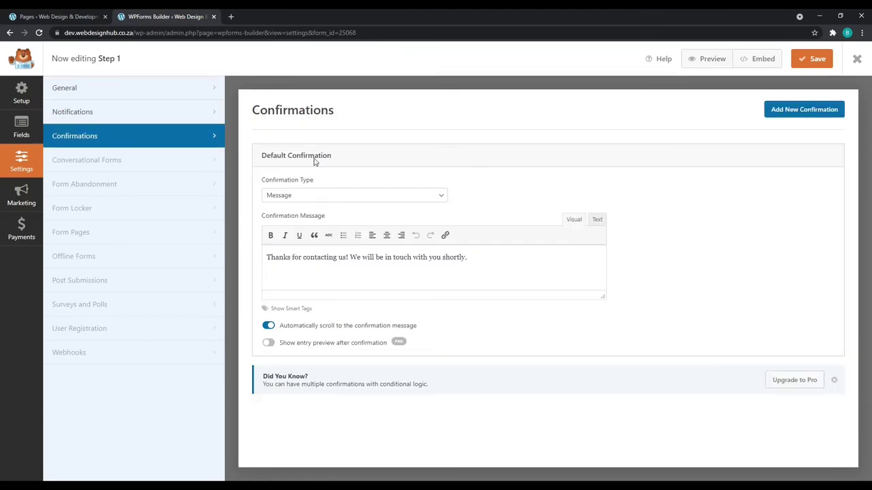
pyautogui.click(344, 198)
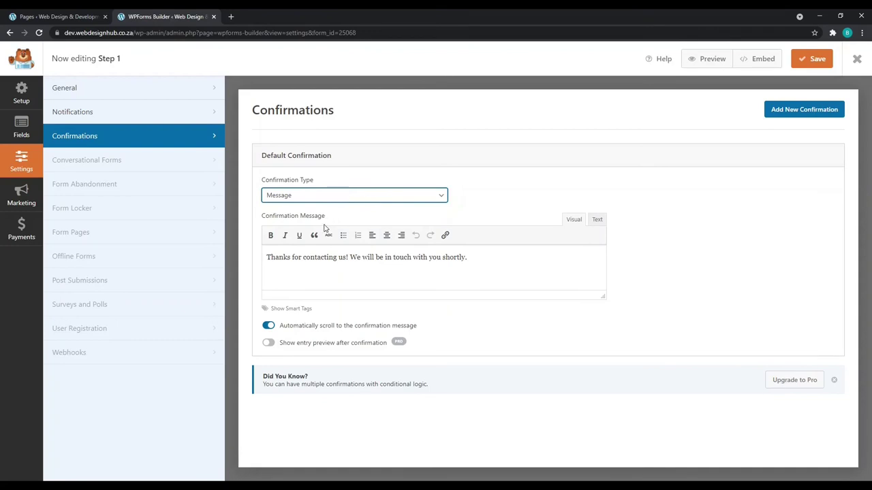
pyautogui.click(343, 227)
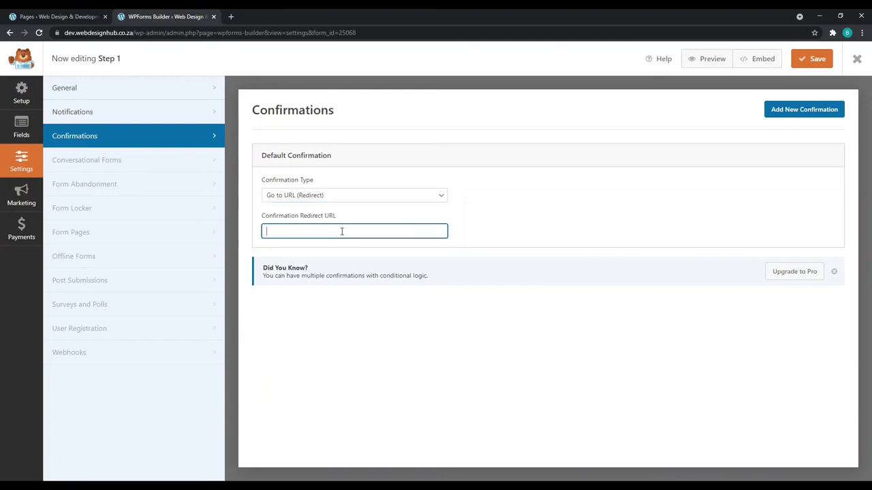
pyautogui.click(347, 233)
# Copy the Sign Up for our Online Course-2 page's link, paste it as the Step 1 form's redirect URL, then save and close the form
pyautogui.click(62, 16)
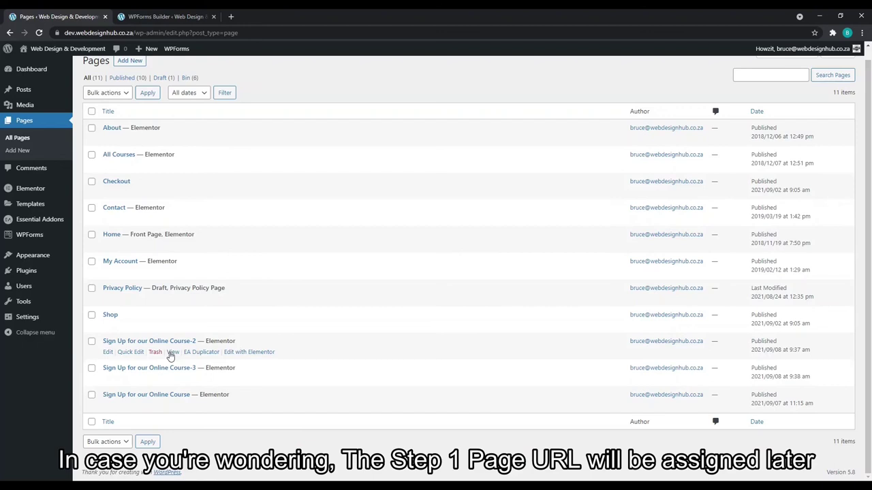
pyautogui.click(171, 354)
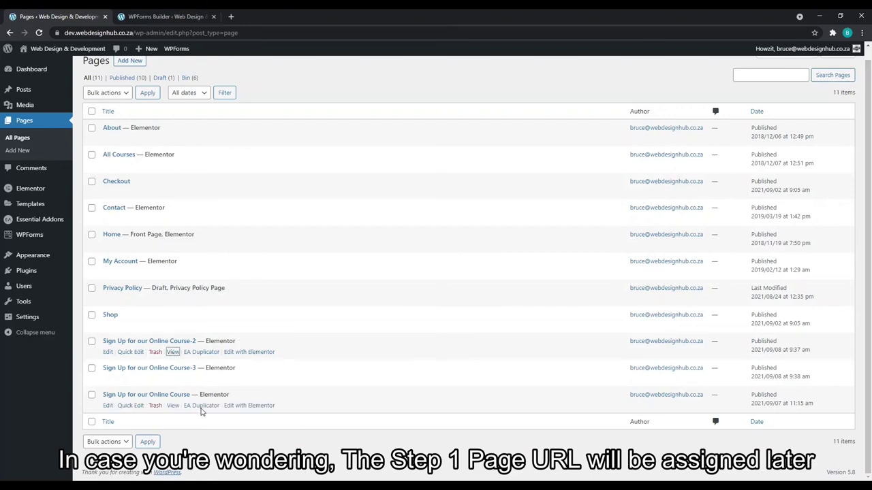
pyautogui.click(155, 18)
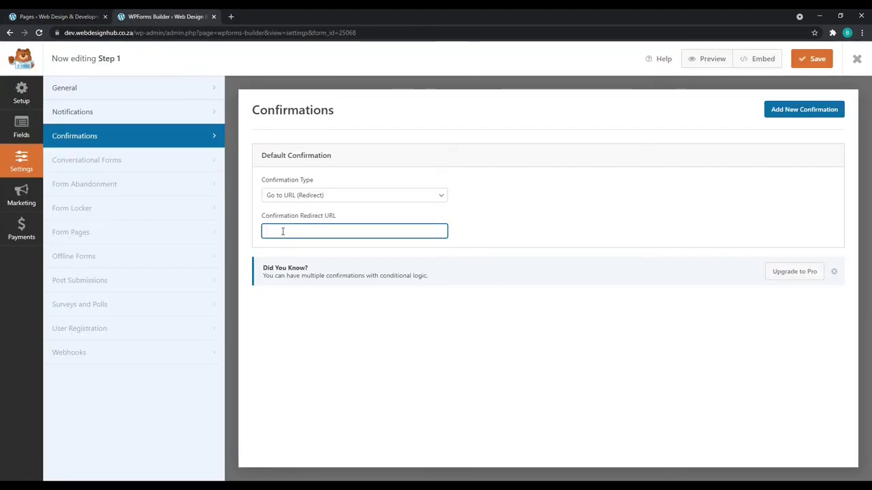
pyautogui.write('https://dev.webdesignhub.co.za/sign-up-for-our-online-course-2/')
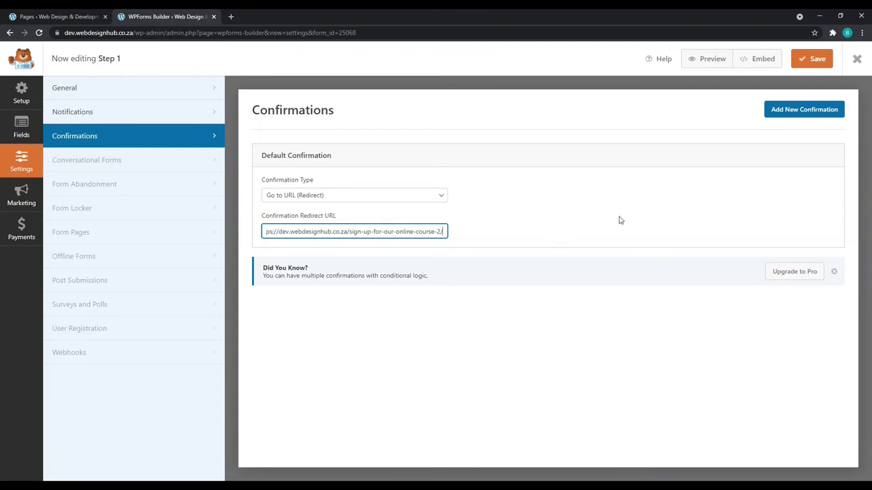
pyautogui.click(807, 61)
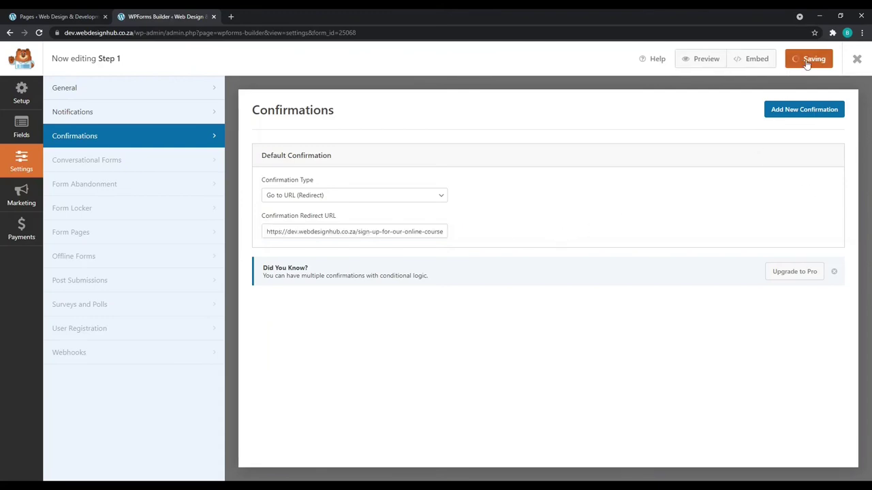
pyautogui.click(857, 62)
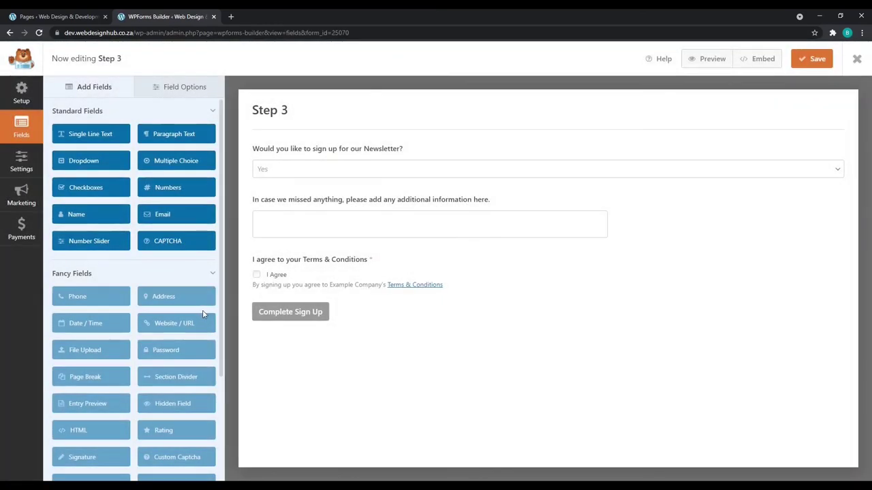
# Copy the link of the Sign Up for our Online Course-3 page from the pages list and return to the Step 3 form
pyautogui.click(67, 18)
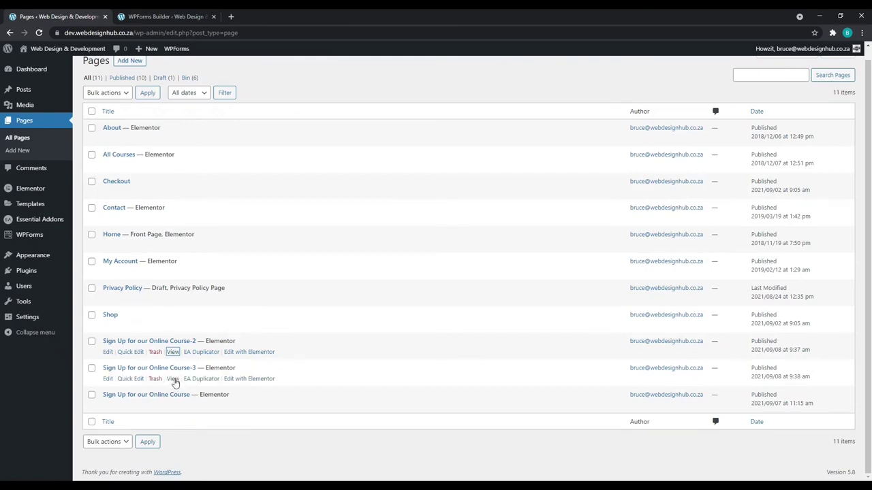
pyautogui.click(174, 380)
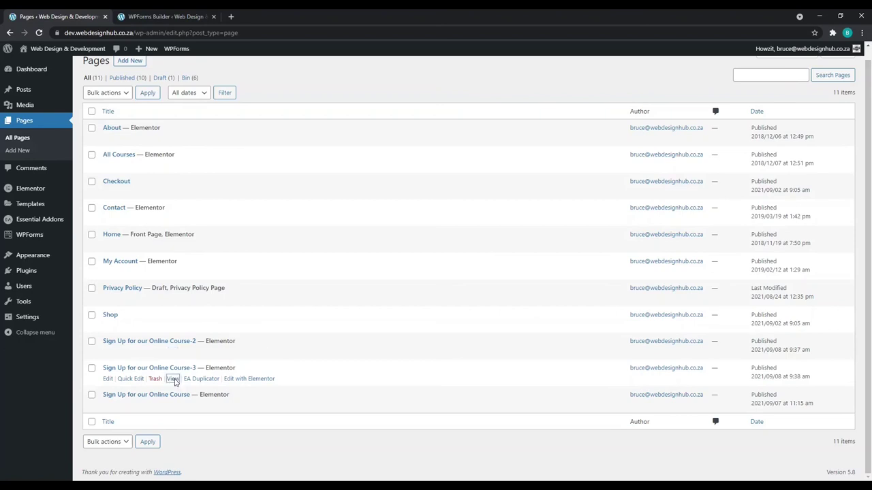
pyautogui.click(174, 17)
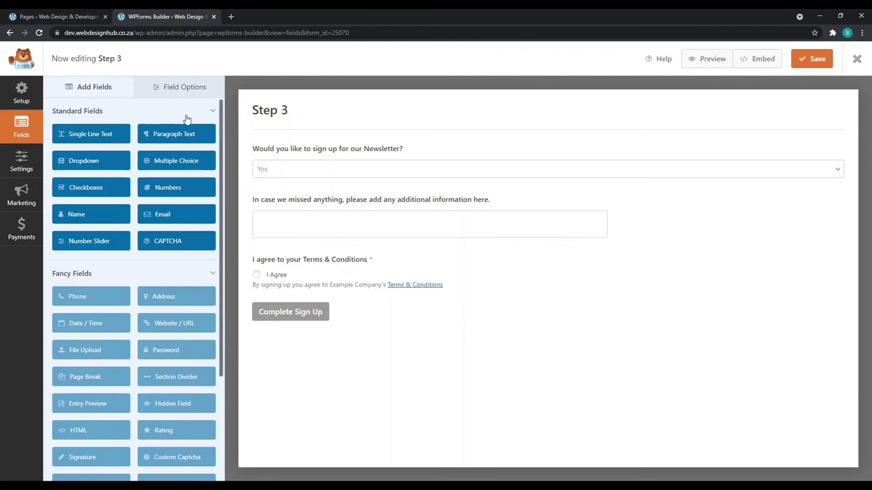
pyautogui.click(21, 161)
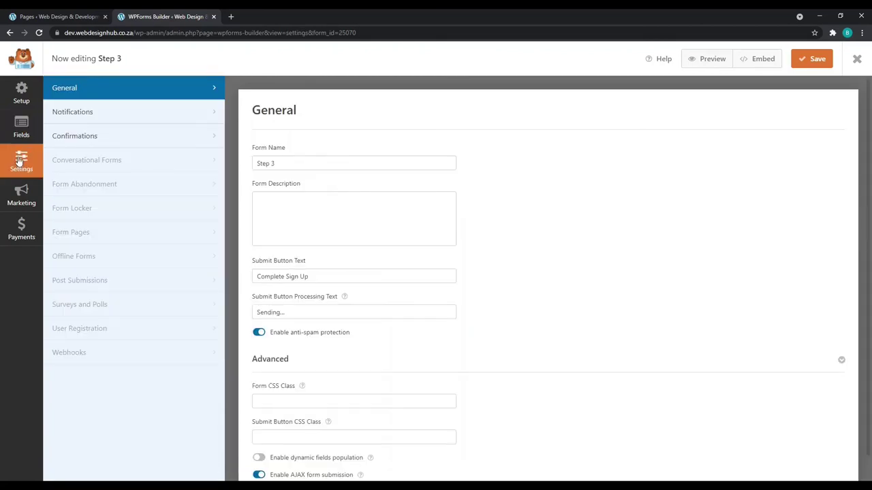
pyautogui.click(140, 139)
pyautogui.click(357, 196)
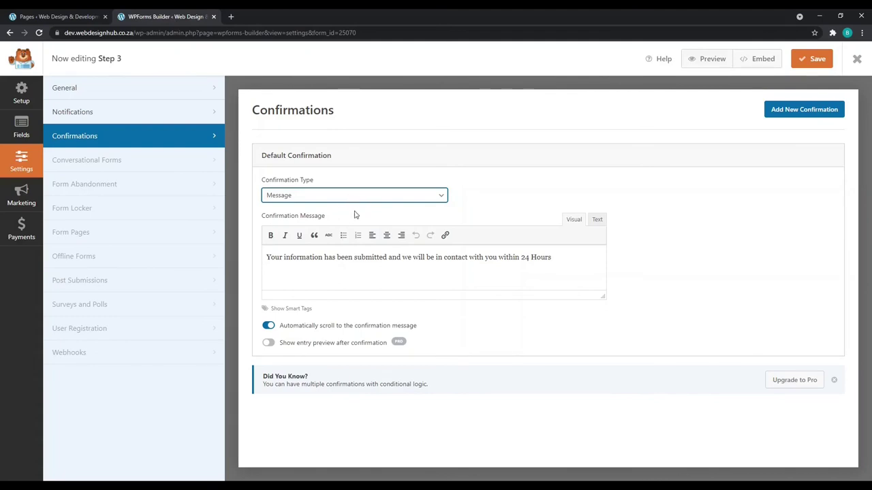
pyautogui.click(334, 229)
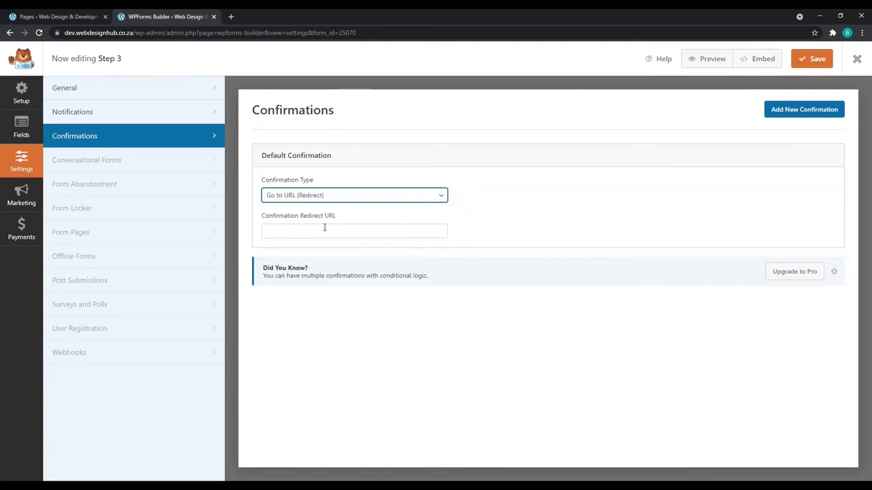
pyautogui.click(324, 228)
pyautogui.write('https://dev.webdesignhub.co.za/sign-up-for-our-online-course-3/')
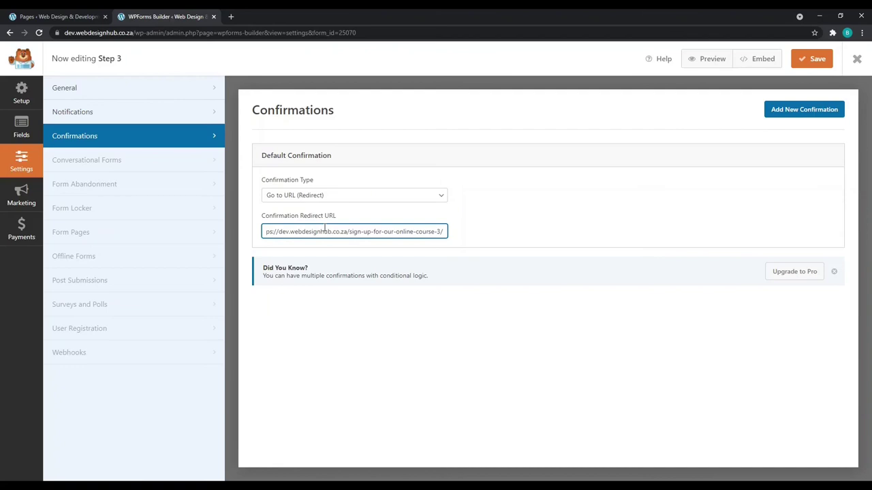
pyautogui.click(812, 60)
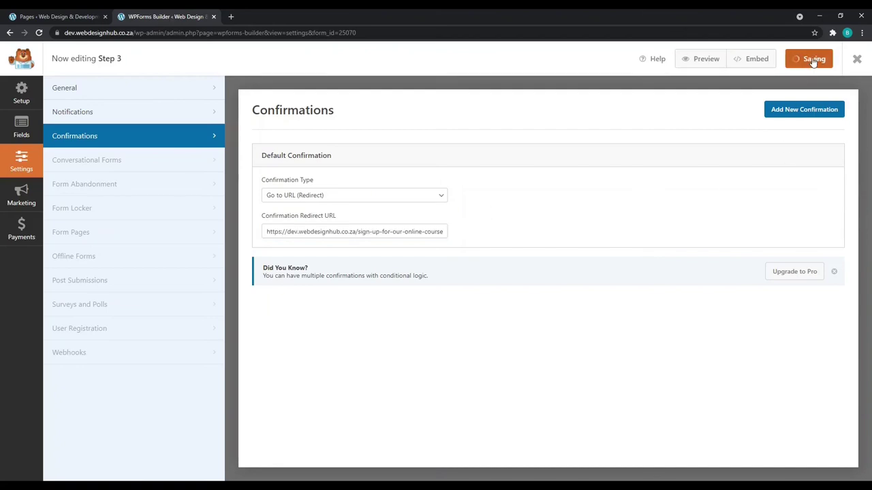
pyautogui.click(853, 60)
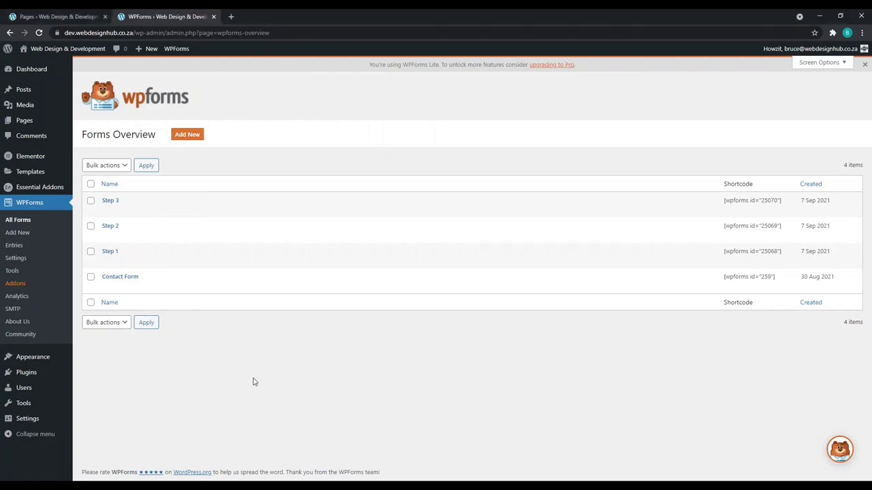
# Close the forms overview tab and open the site's menu editor with the Custom Links section expanded
pyautogui.hotkey('ctrl', 'w')
pyautogui.moveTo(33, 255)
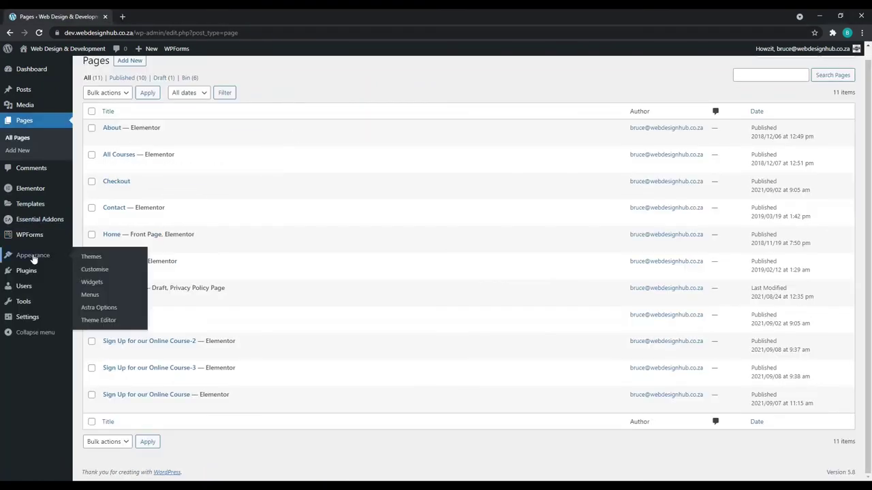
pyautogui.click(97, 297)
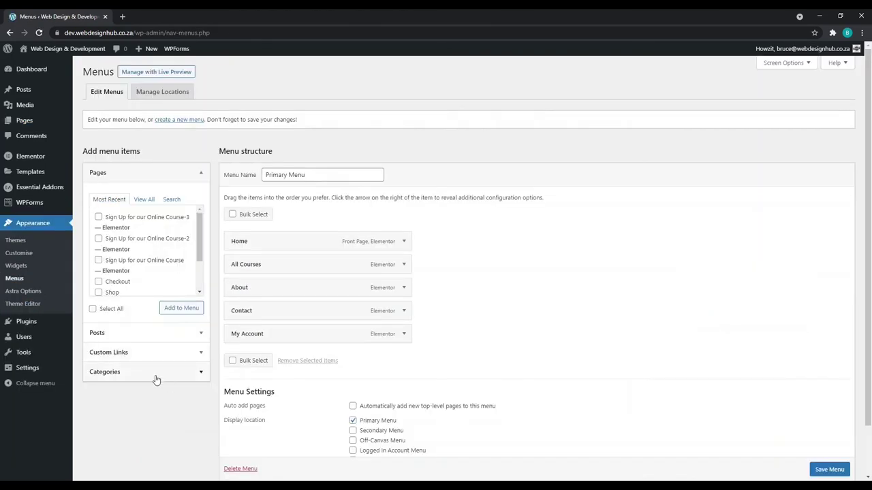
pyautogui.click(142, 352)
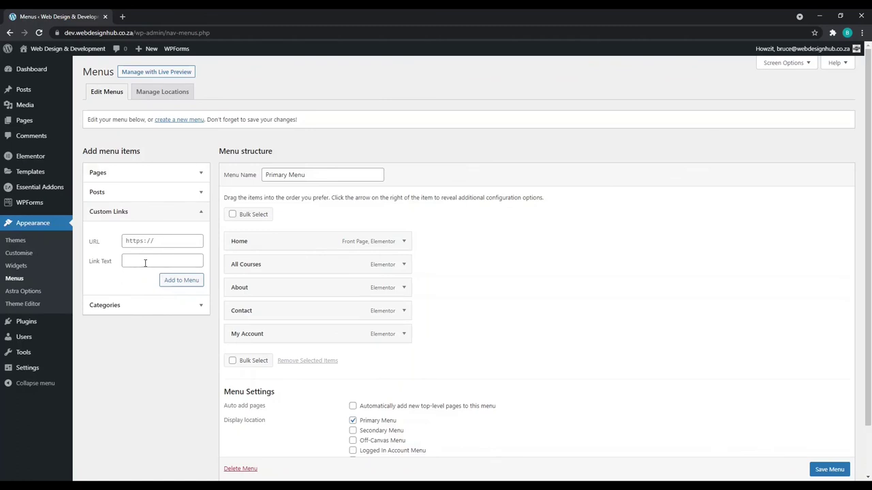
# Open the pages list in a separate tab, copy the Sign Up for our Online Course page's link, and return to the menu editor
pyautogui.moveTo(22, 124)
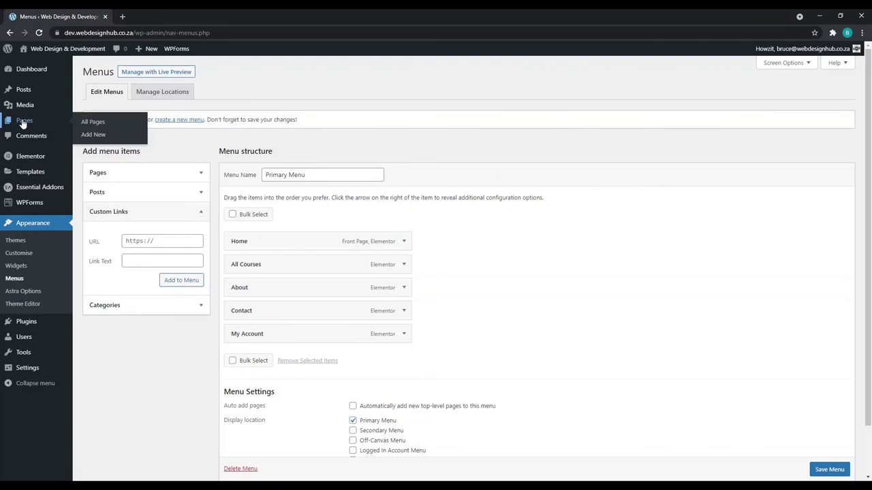
pyautogui.middleClick(108, 127)
pyautogui.click(157, 16)
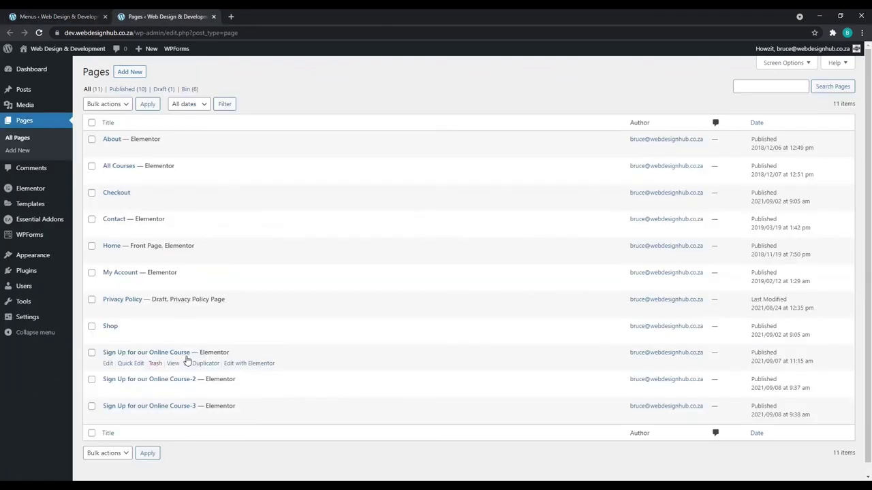
pyautogui.click(172, 363)
pyautogui.click(55, 16)
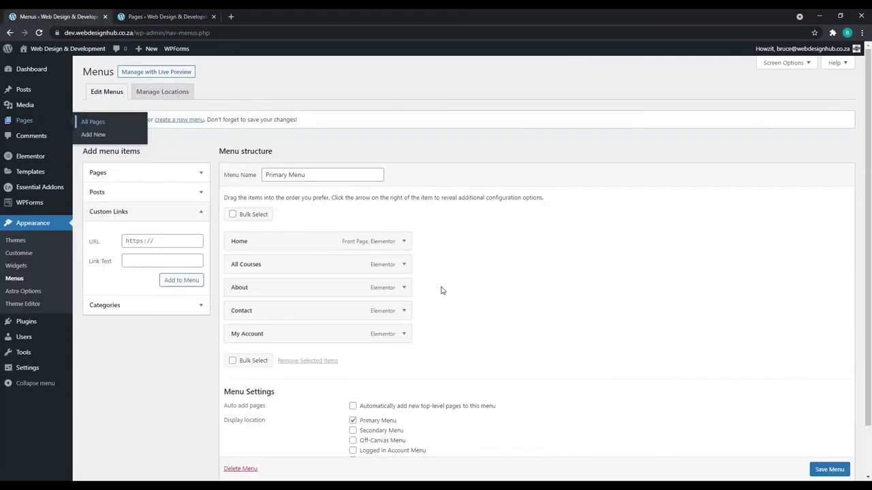
# Add a custom link to the Primary Menu with the copied page URL and the link text "Sign Up", then save the menu
pyautogui.click(142, 240)
pyautogui.hotkey('ctrl', 'v')
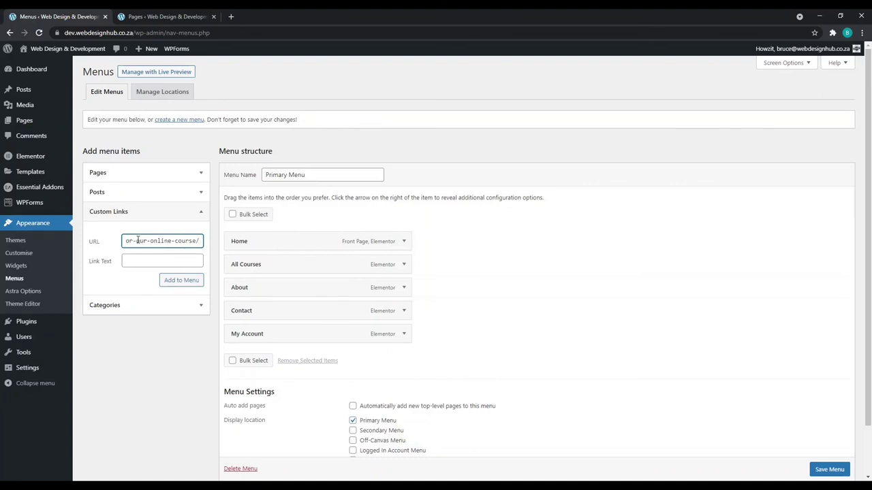
pyautogui.click(162, 260)
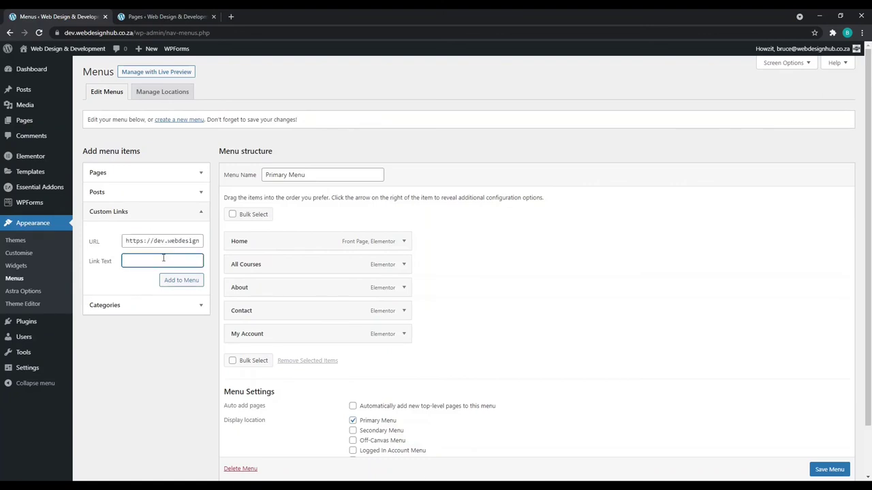
pyautogui.write('Sign Up')
pyautogui.click(176, 281)
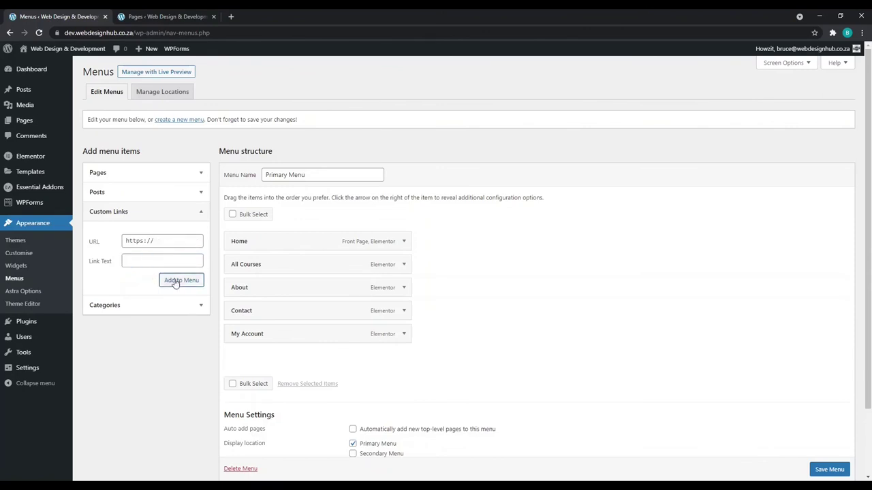
pyautogui.scroll(-2, 817, 429)
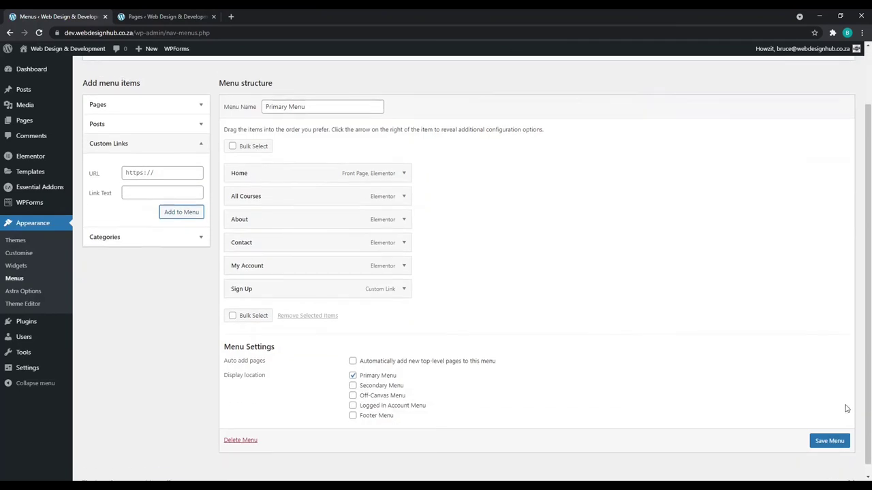
pyautogui.click(831, 430)
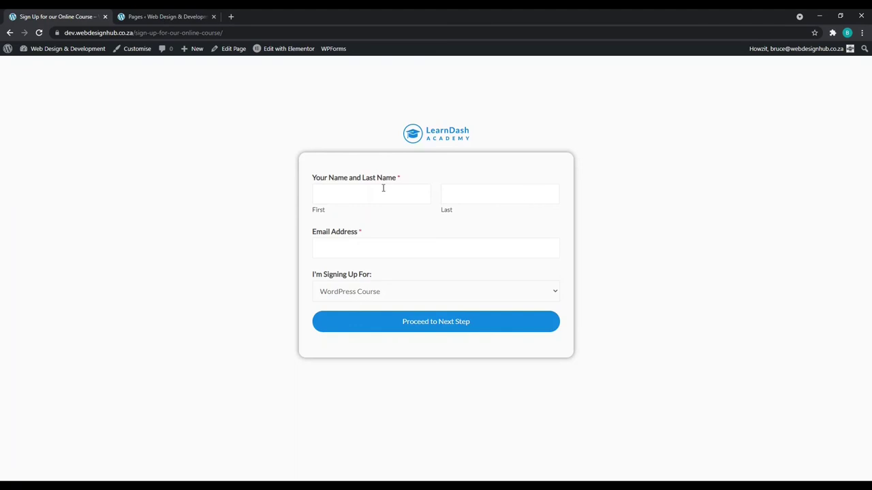
# Fill in the first name, last name and email address on the first sign-up page, keeping WordPress Course as the chosen course
pyautogui.click(374, 192)
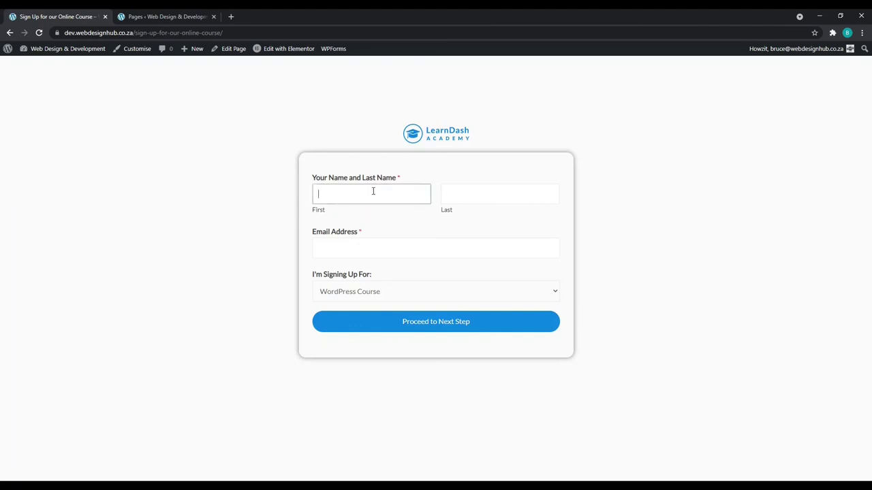
pyautogui.write('Bruce')
pyautogui.press('Tab')
pyautogui.write('W')
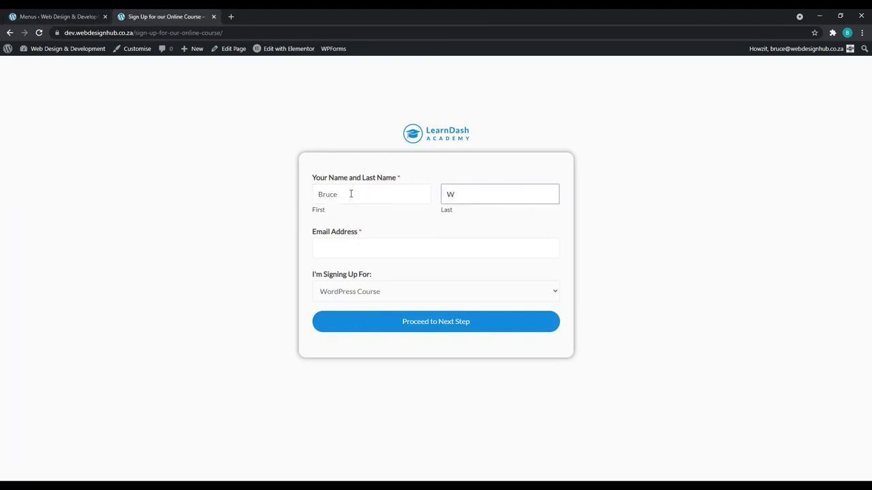
pyautogui.press('Down')
pyautogui.press('Return')
pyautogui.click(380, 247)
pyautogui.click(380, 274)
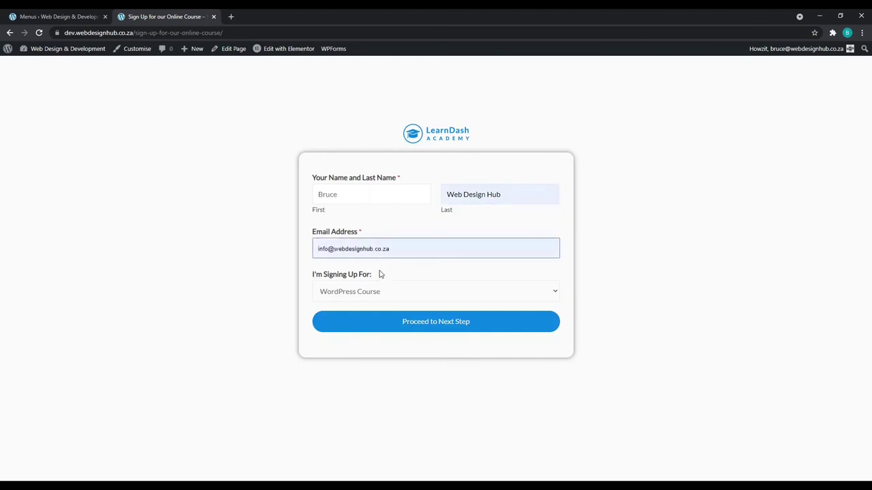
pyautogui.click(421, 290)
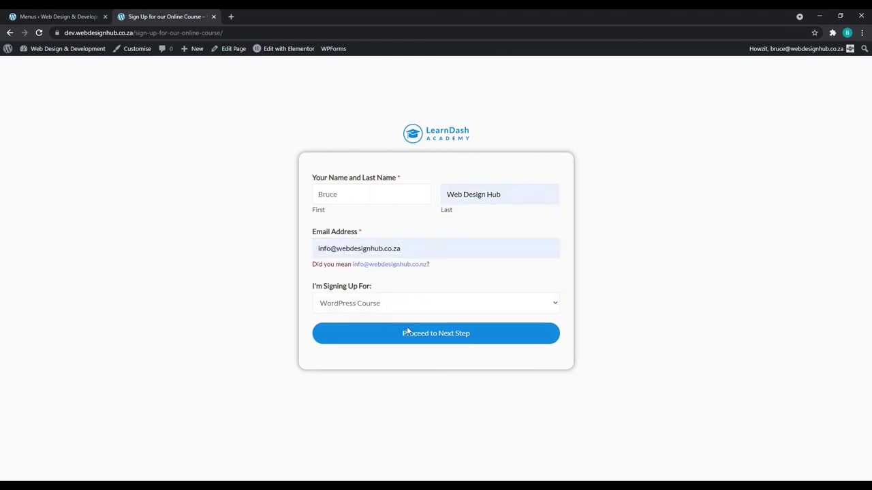
# Change the chosen course to Ecommerce Course and proceed to the second sign-up page
pyautogui.click(407, 328)
pyautogui.click(472, 336)
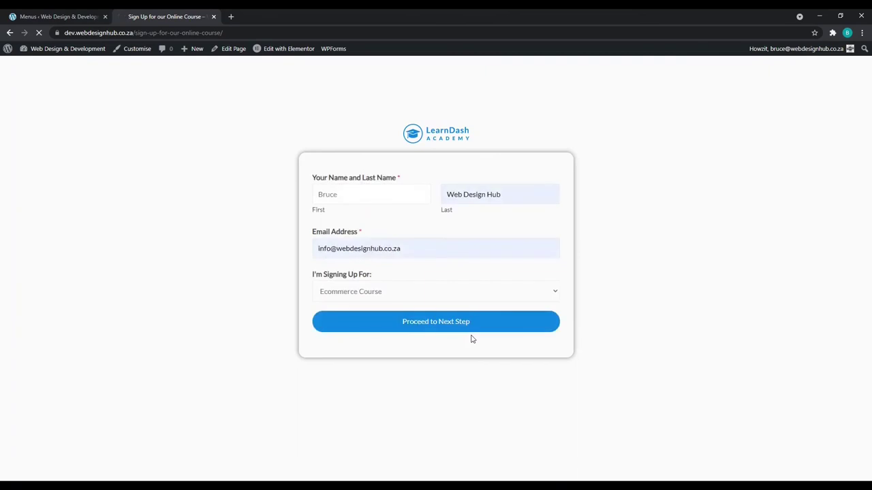
# Answer the second sign-up page with Expert experience, Yes for the Internet connection and Both? for training material, and proceed to the final step
pyautogui.click(396, 198)
pyautogui.click(398, 238)
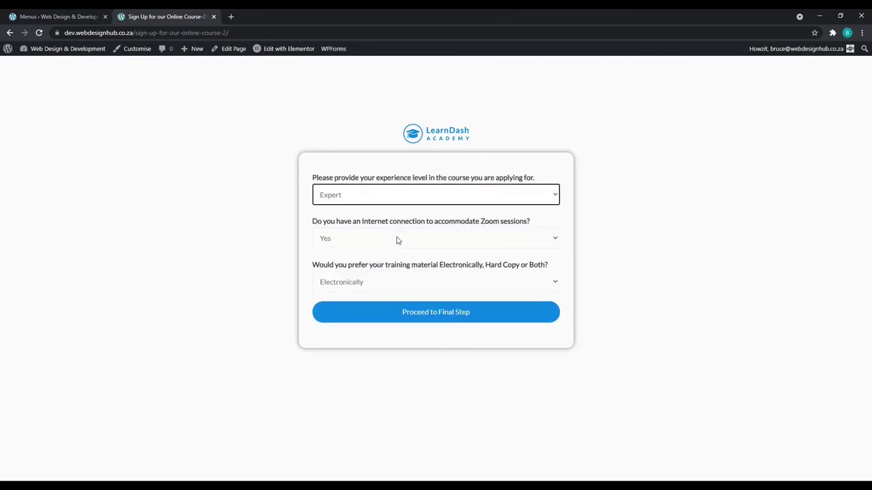
pyautogui.click(395, 250)
pyautogui.click(412, 287)
pyautogui.click(413, 317)
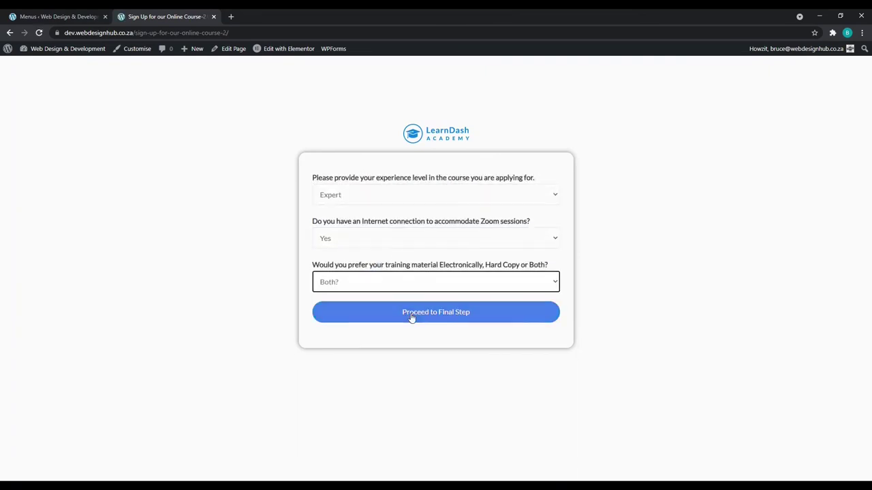
pyautogui.click(467, 317)
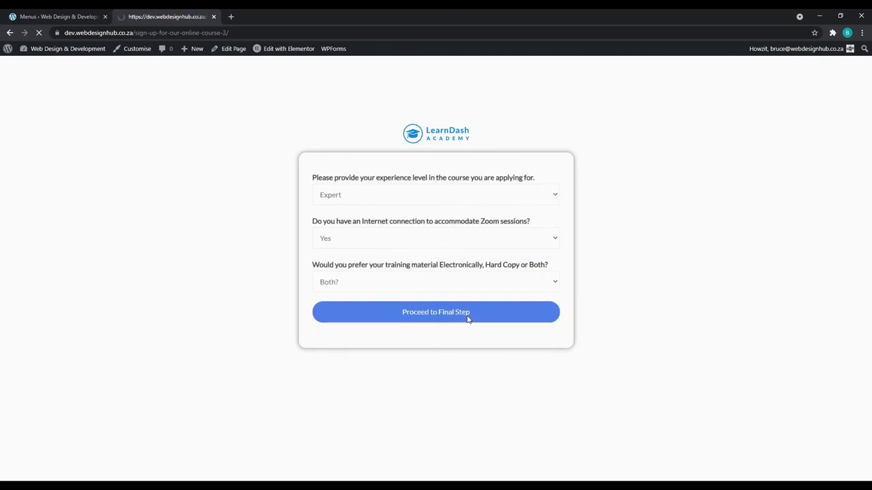
# On the final page, choose Yes for the newsletter, enter "Just an example" as additional information and agree to the Terms & Conditions
pyautogui.click(428, 203)
pyautogui.click(463, 217)
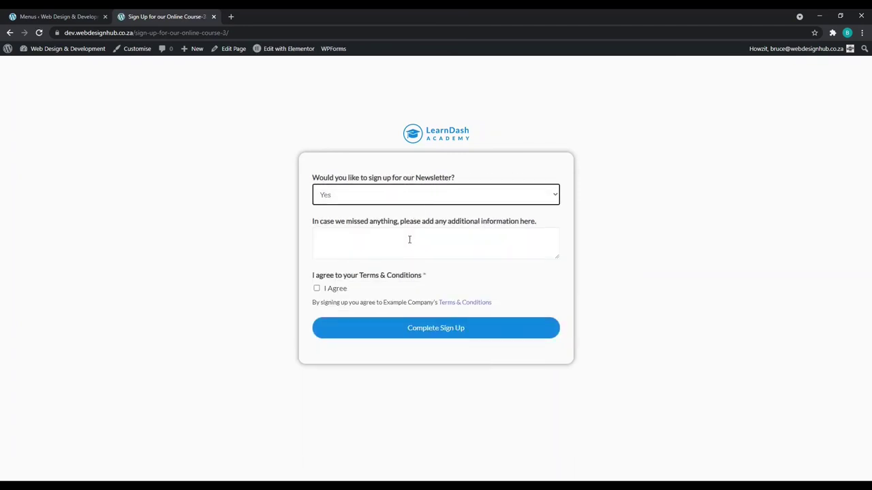
pyautogui.click(409, 240)
pyautogui.write('Just an example')
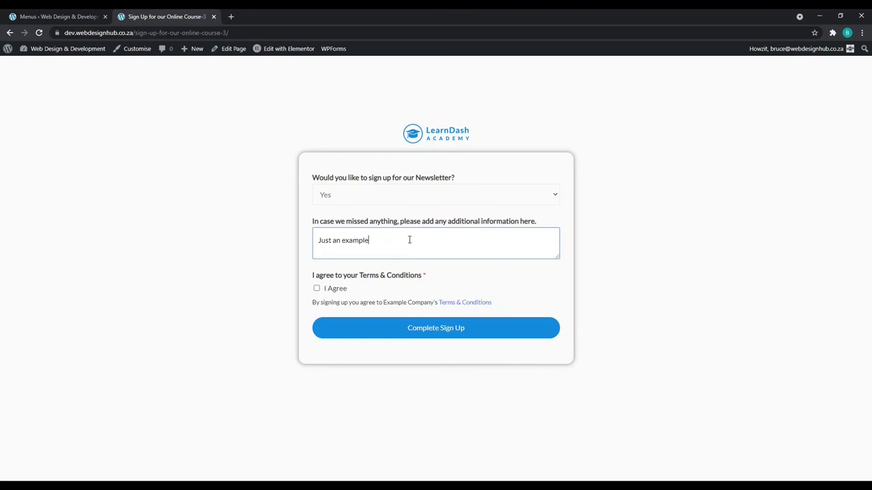
pyautogui.click(318, 289)
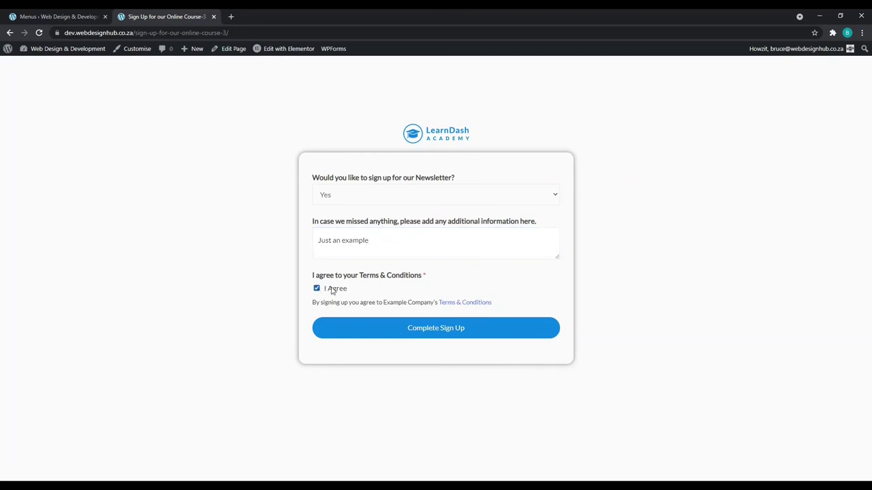
# Check the Terms & Conditions link, return to the final sign-up page and complete the sign-up
pyautogui.click(450, 304)
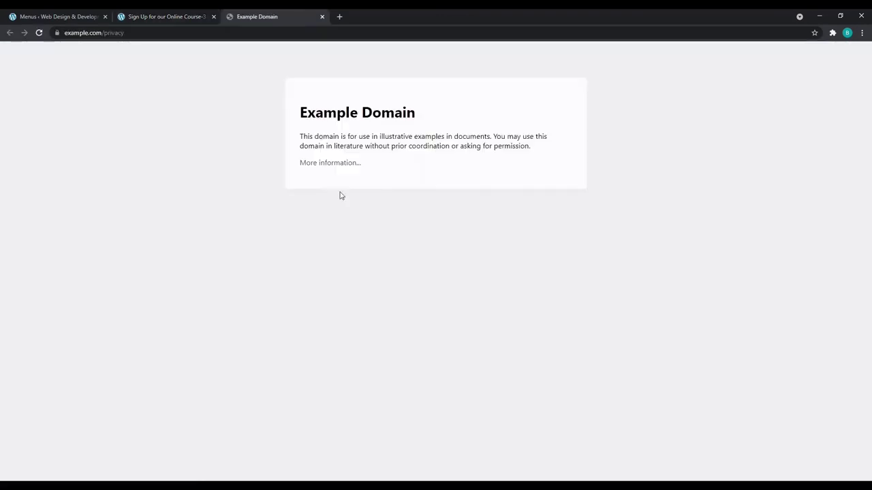
pyautogui.click(155, 18)
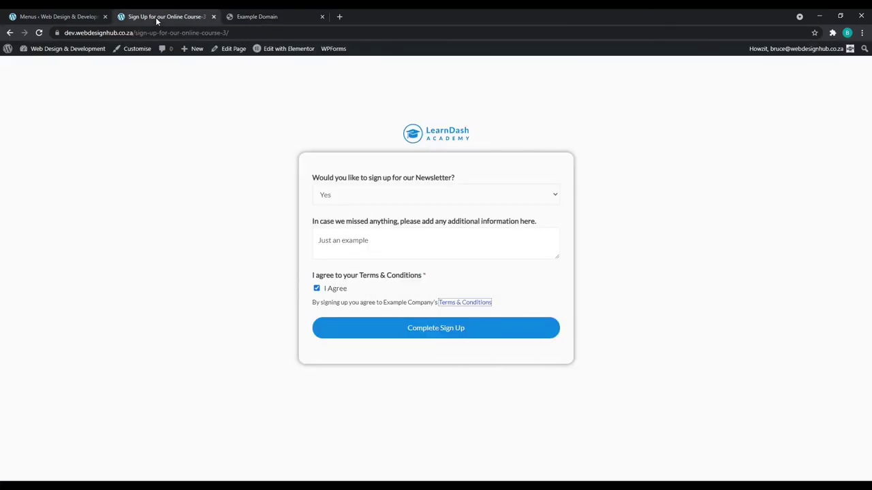
pyautogui.click(498, 329)
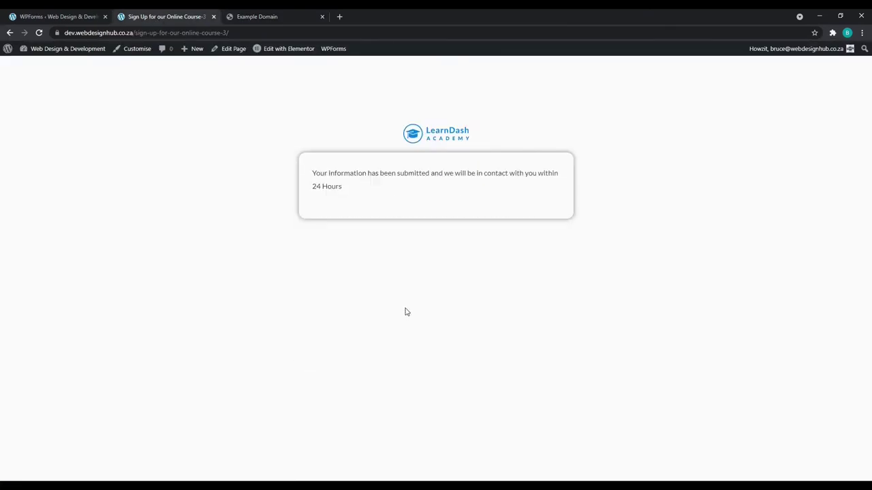